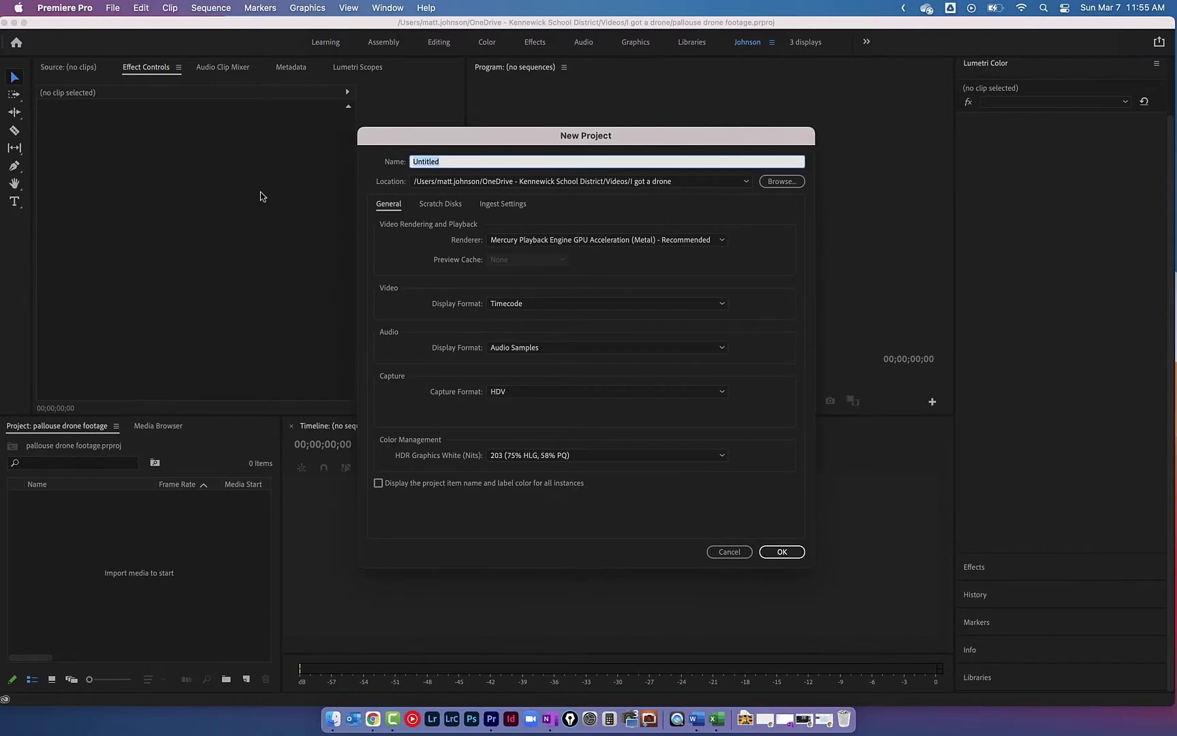
- Create a project named "Effect Controls" in a new "Effect Controls Video" folder inside the Videos folder
type("Effect Controls")
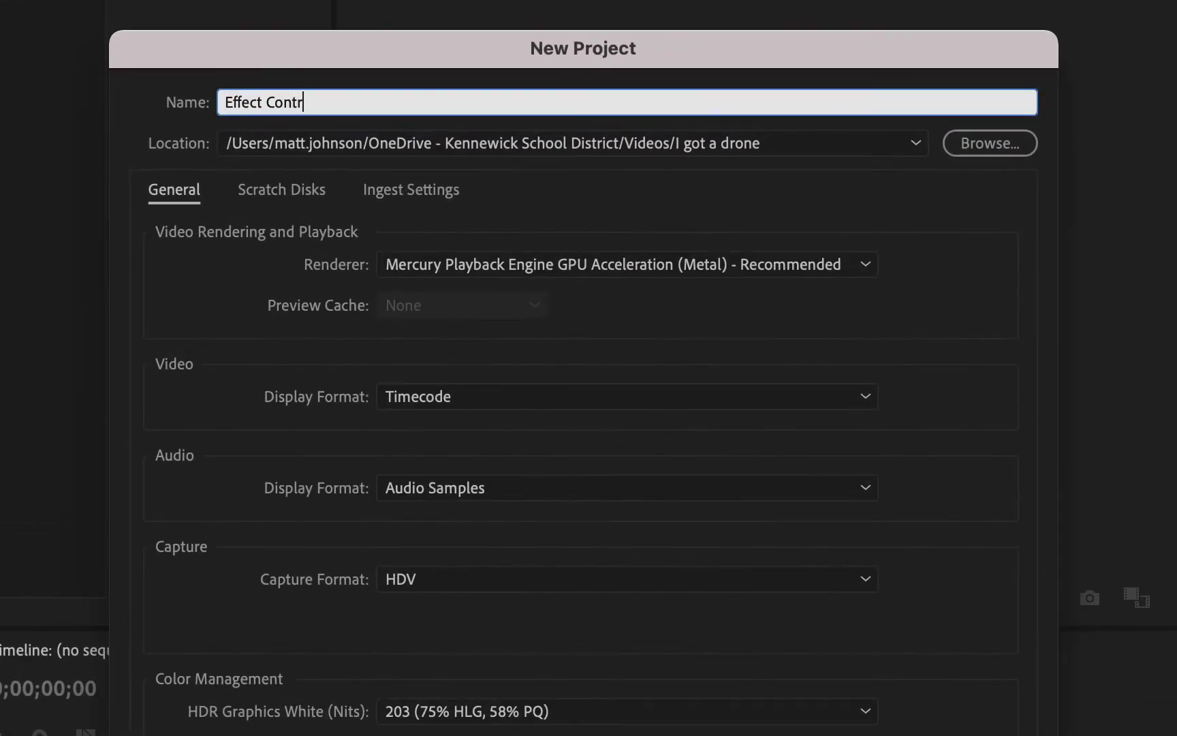
left_click(1001, 151)
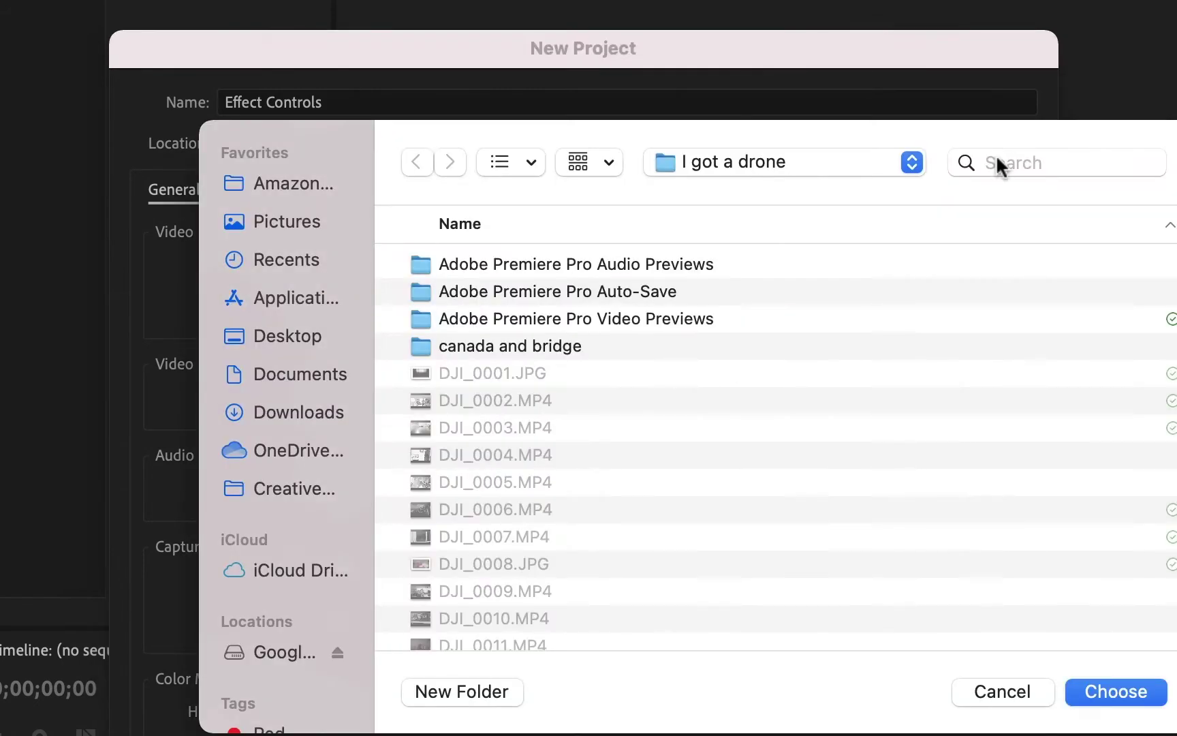
left_click(778, 163)
left_click(767, 196)
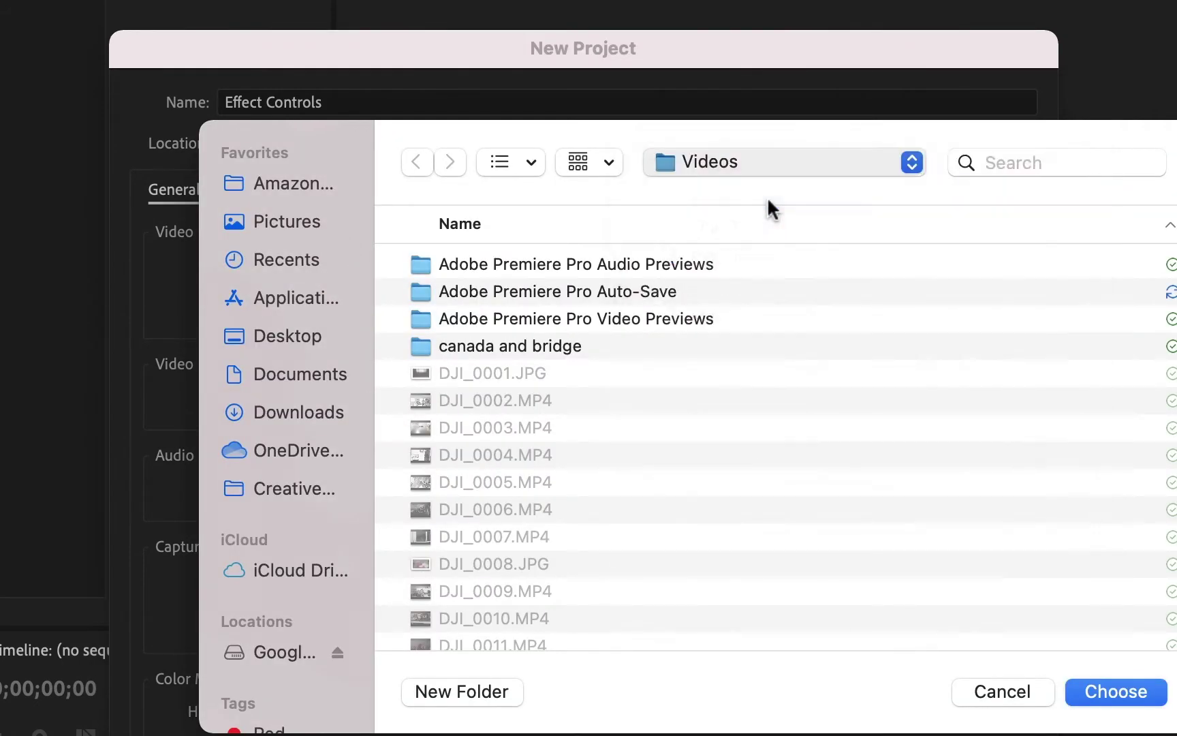
left_click(500, 692)
type("Effect Controls Video")
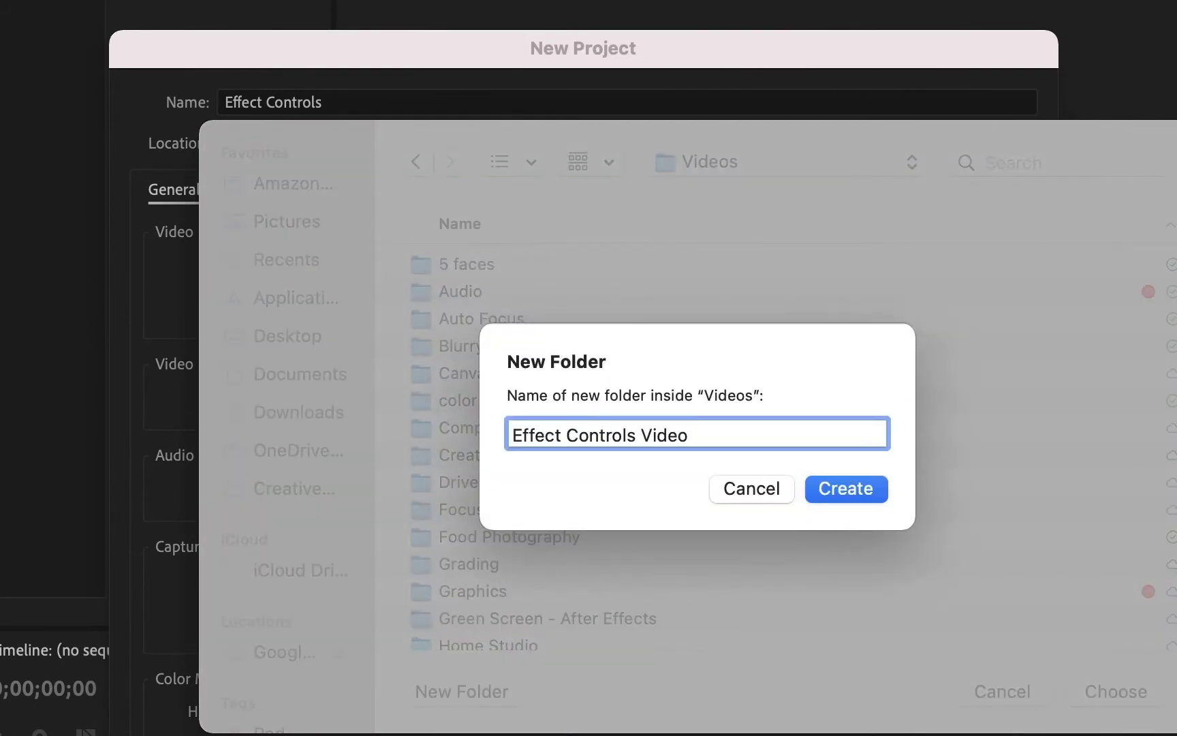
left_click(828, 489)
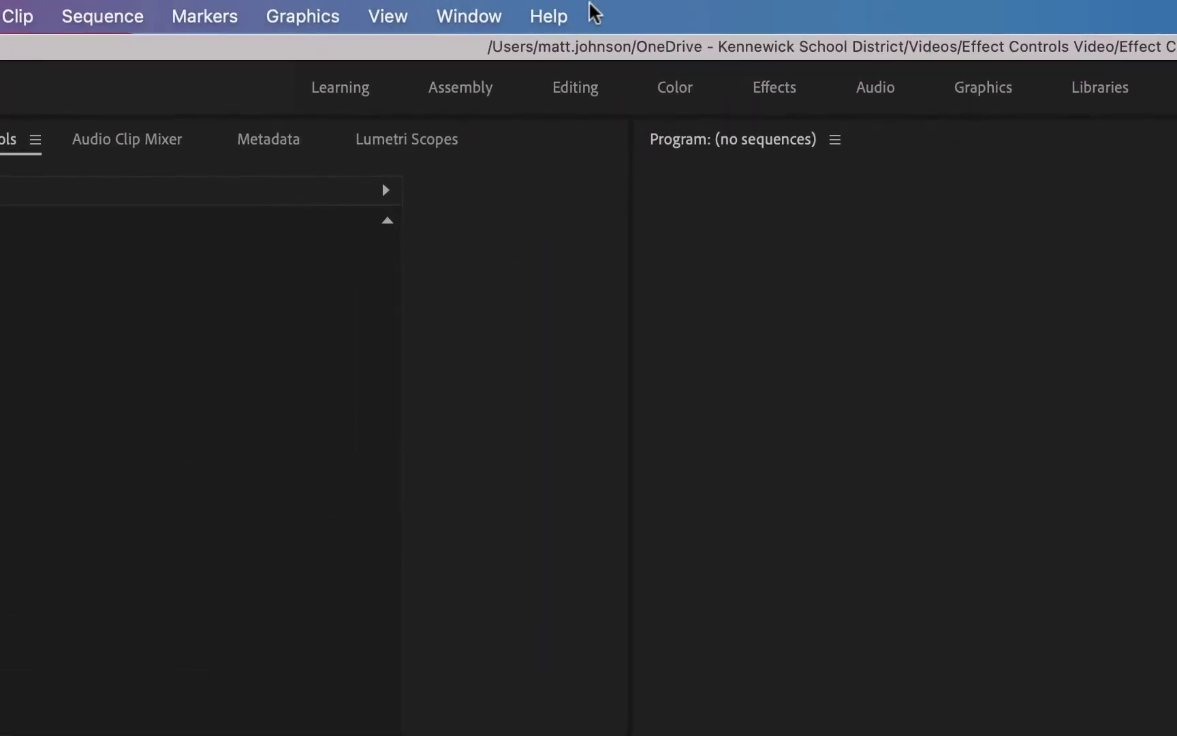
- Switch to the Editing workspace and reset it to its saved layout
left_click(454, 26)
mouse_move(453, 60)
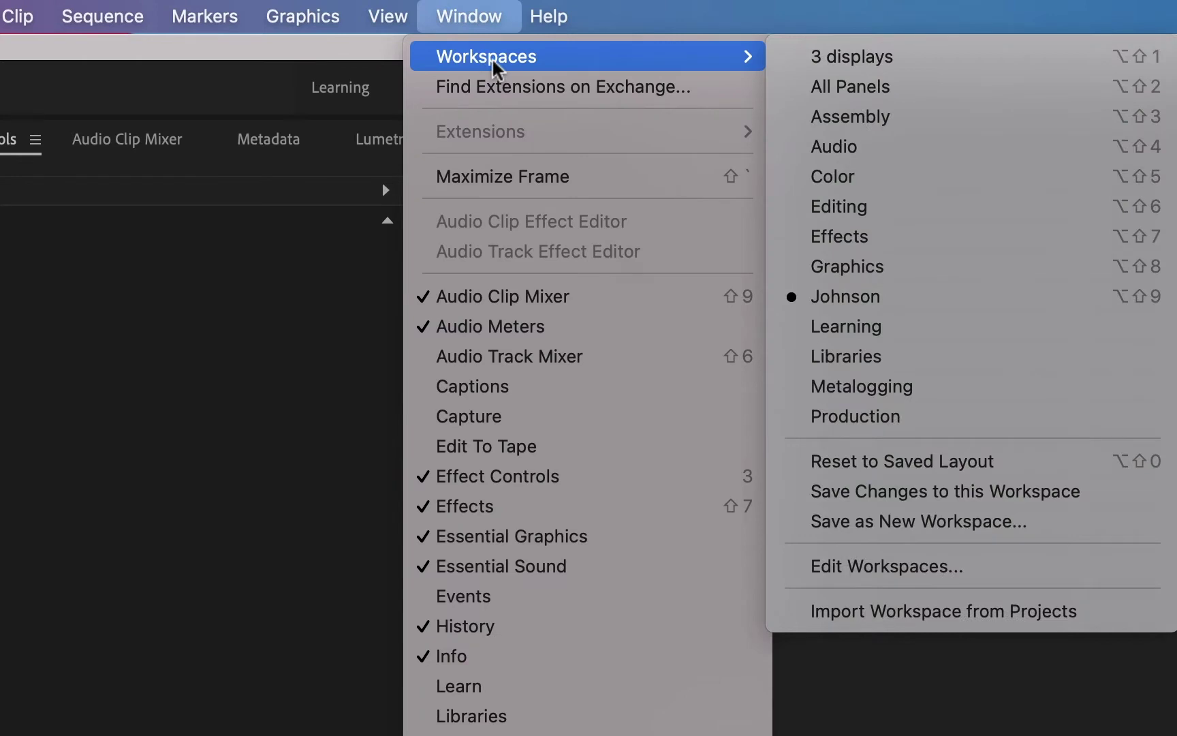
left_click(921, 209)
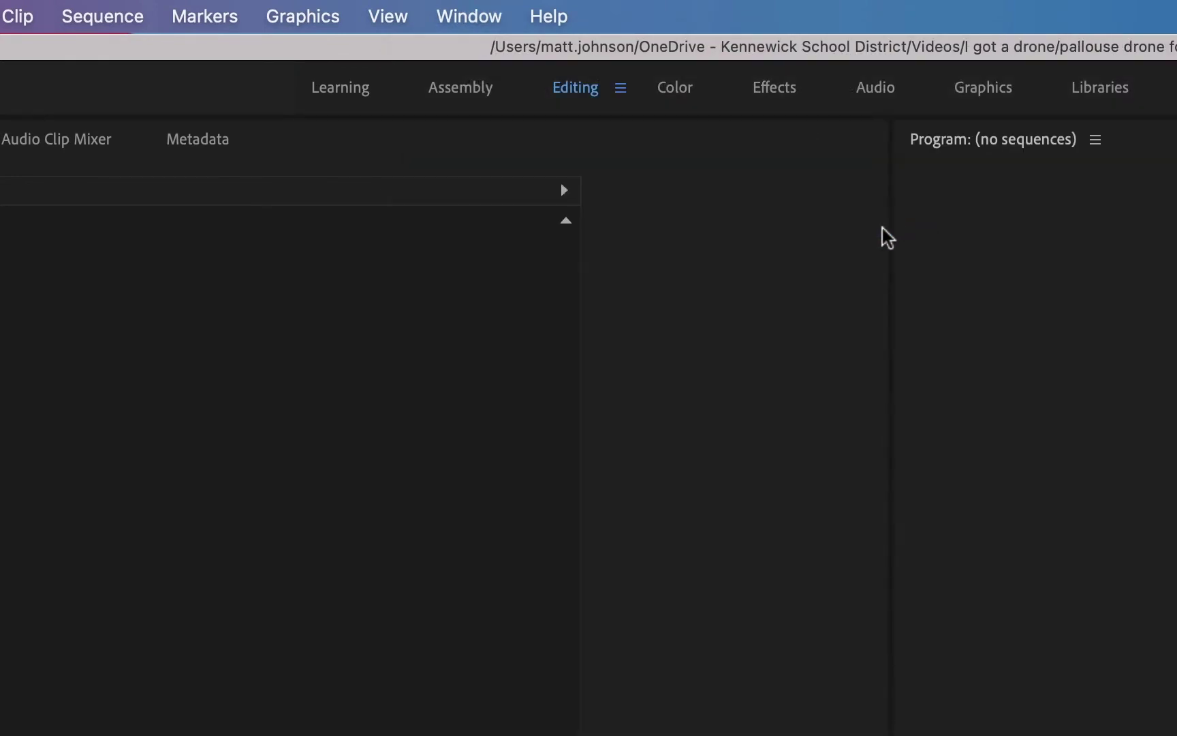
left_click(472, 18)
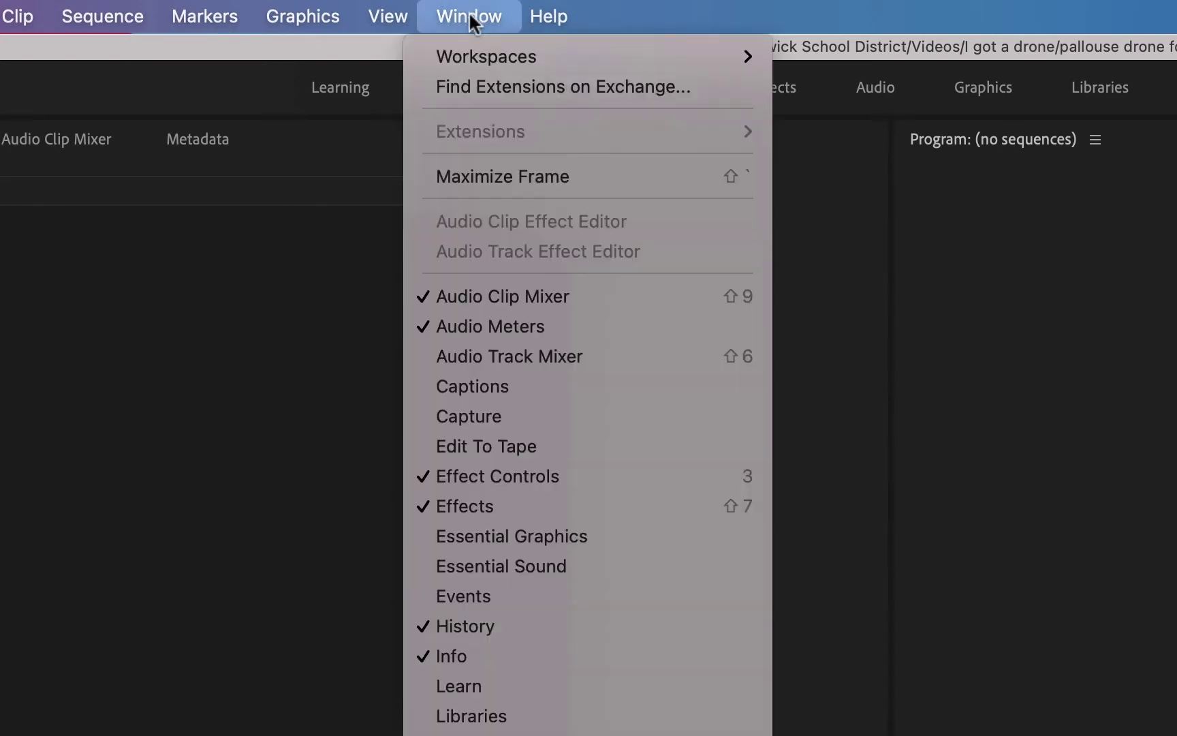
mouse_move(509, 56)
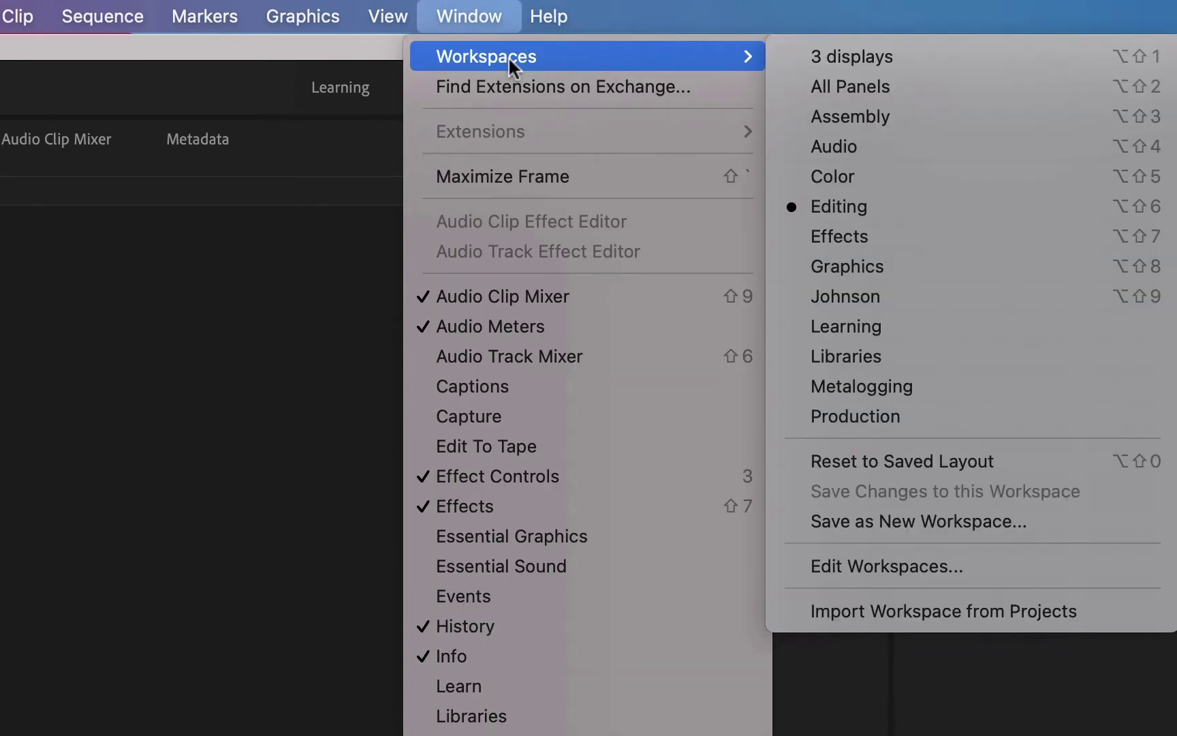
left_click(953, 460)
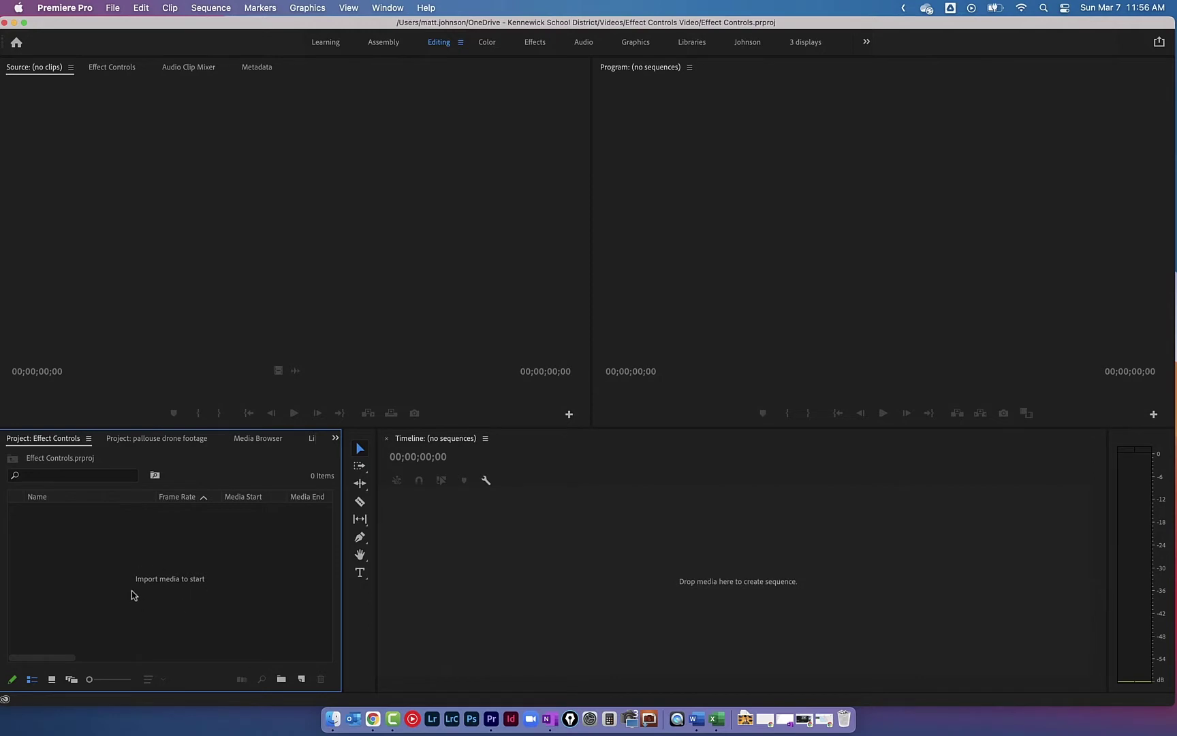
- Import DJI_0154.MP4 from the "I got a drone" folder into the project
double_click(182, 567)
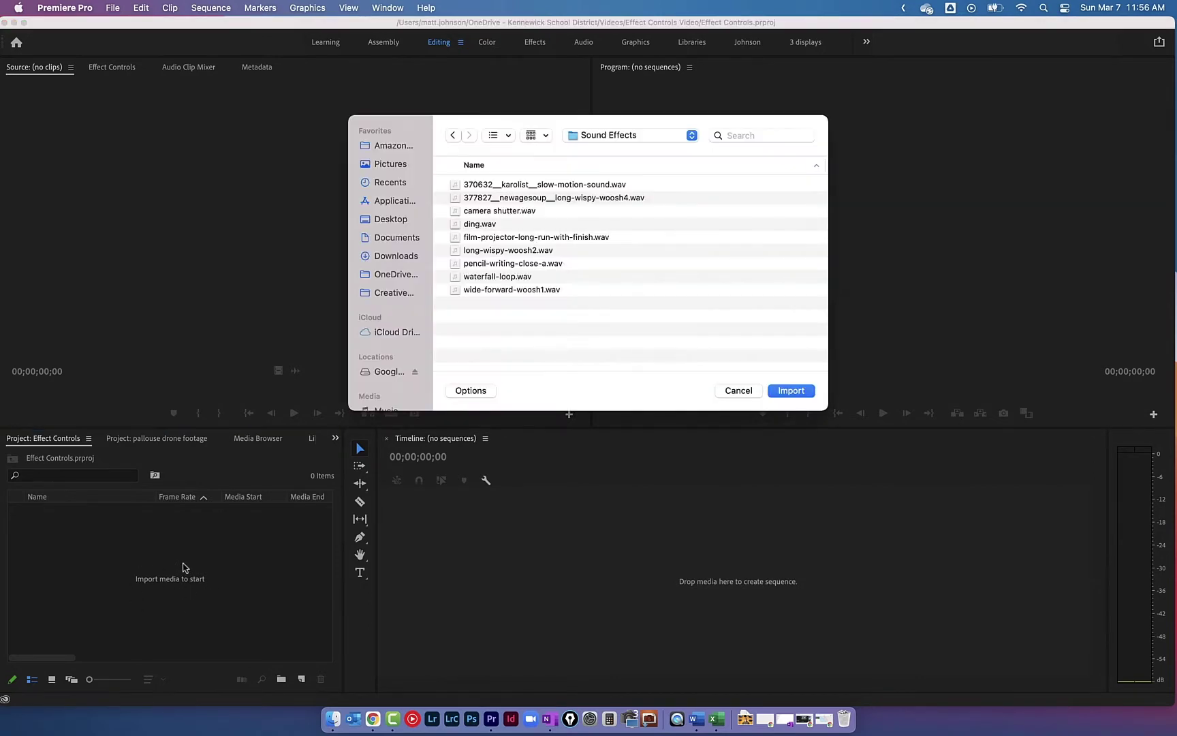
left_click(644, 135)
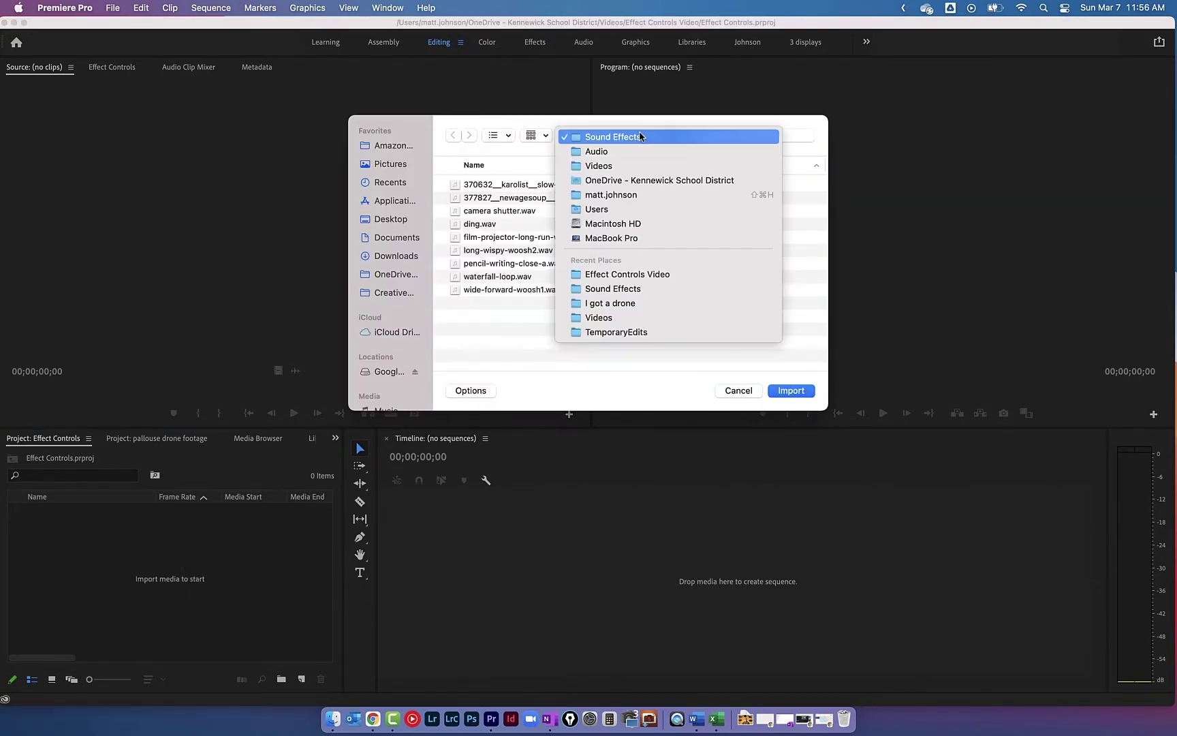
left_click(609, 303)
left_click(471, 292)
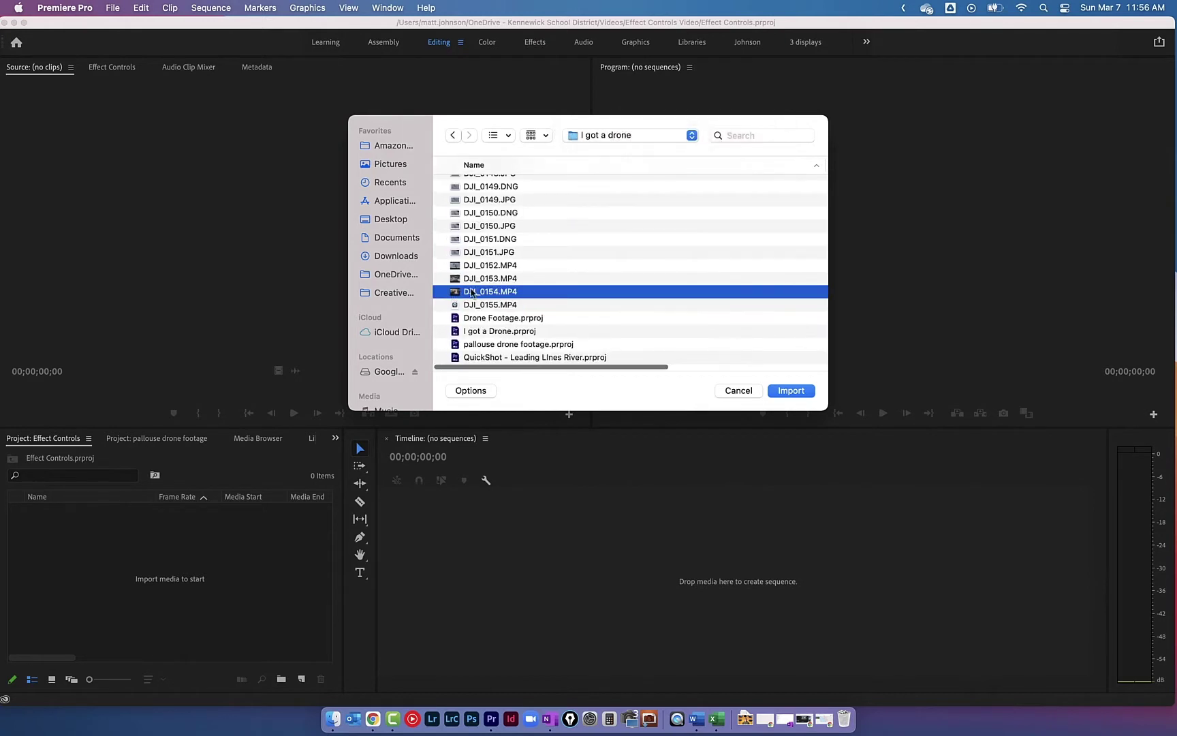
left_click(792, 392)
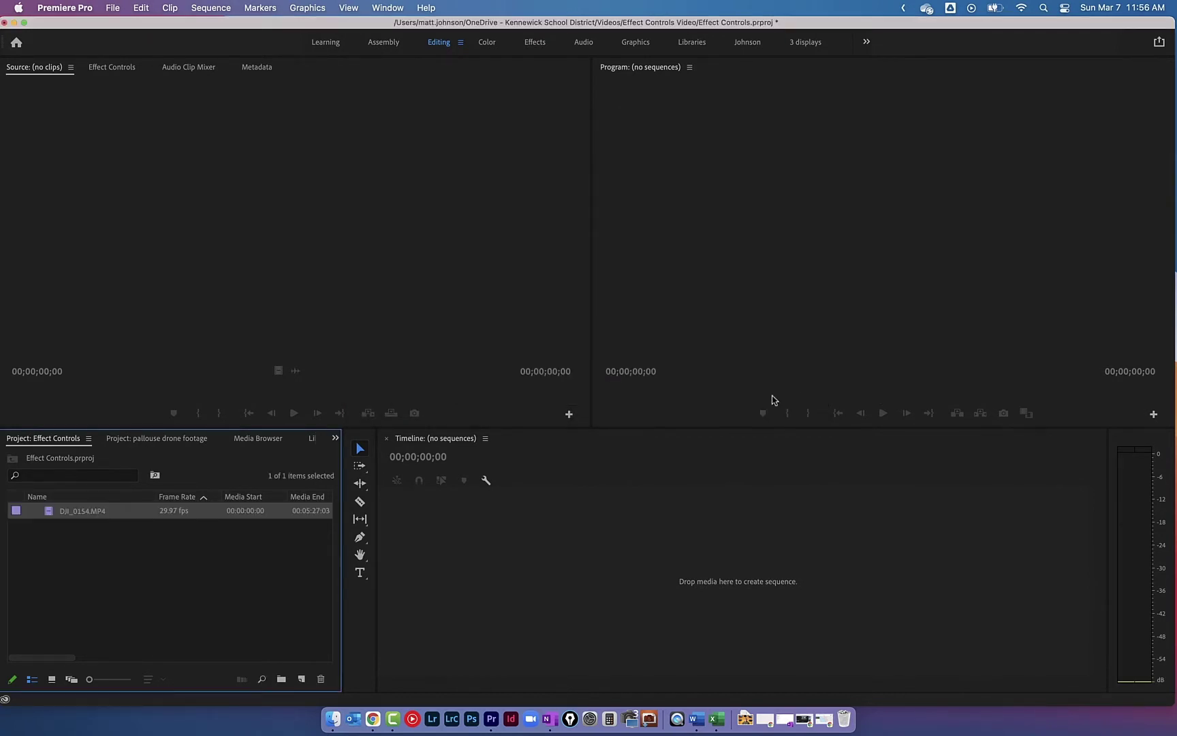
- Open DJI_0154.MP4 in the source monitor and mark a 20-second in-to-out range ending at about 00:01:08:18
left_click(73, 530)
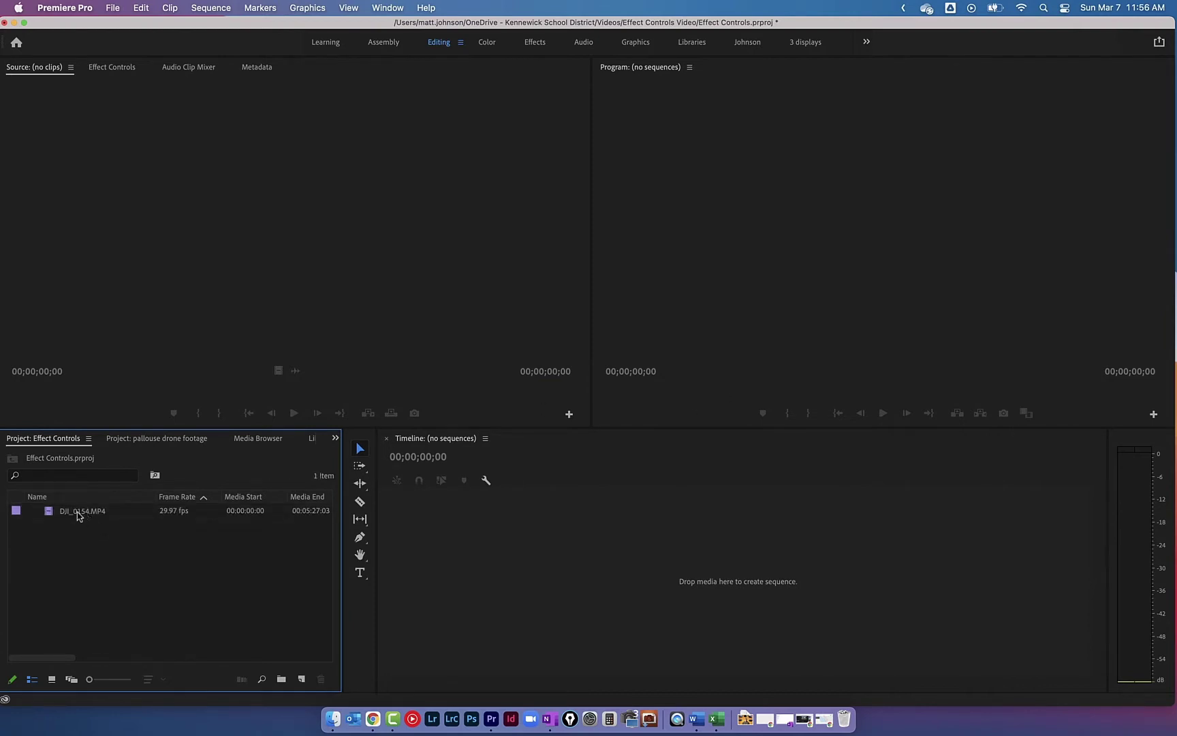
double_click(78, 512)
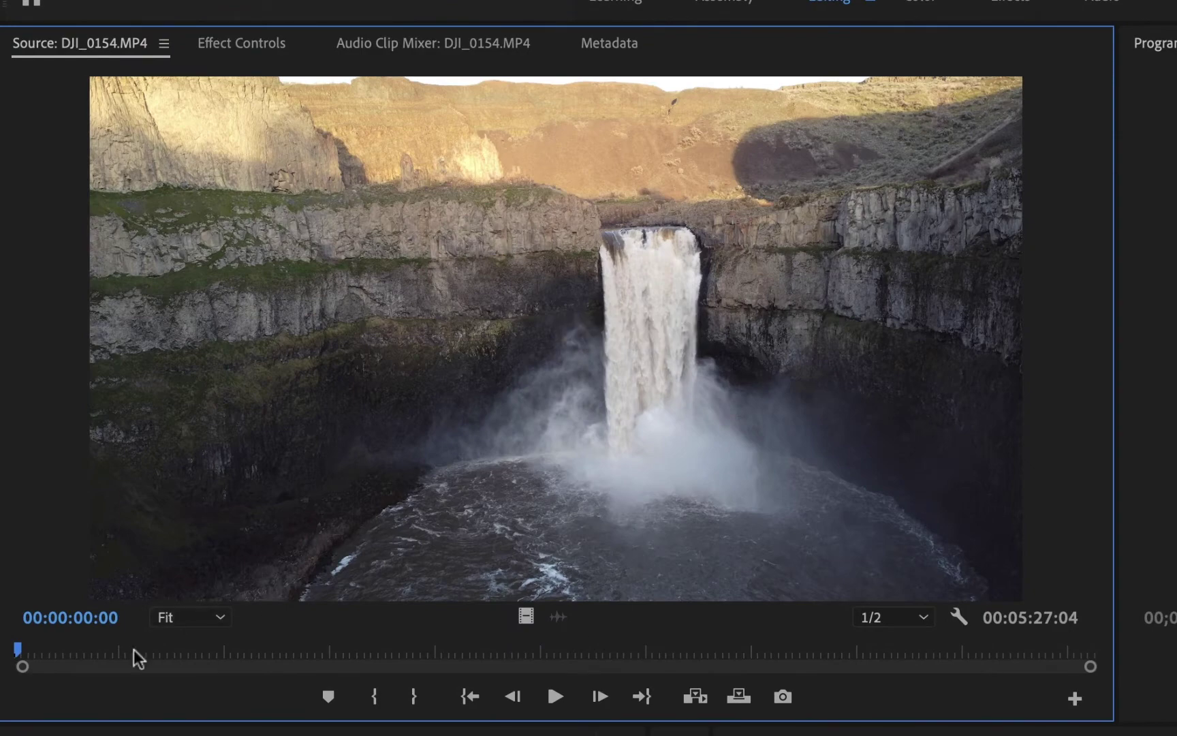
left_click_drag(18, 652, 236, 646)
key("i")
key("o")
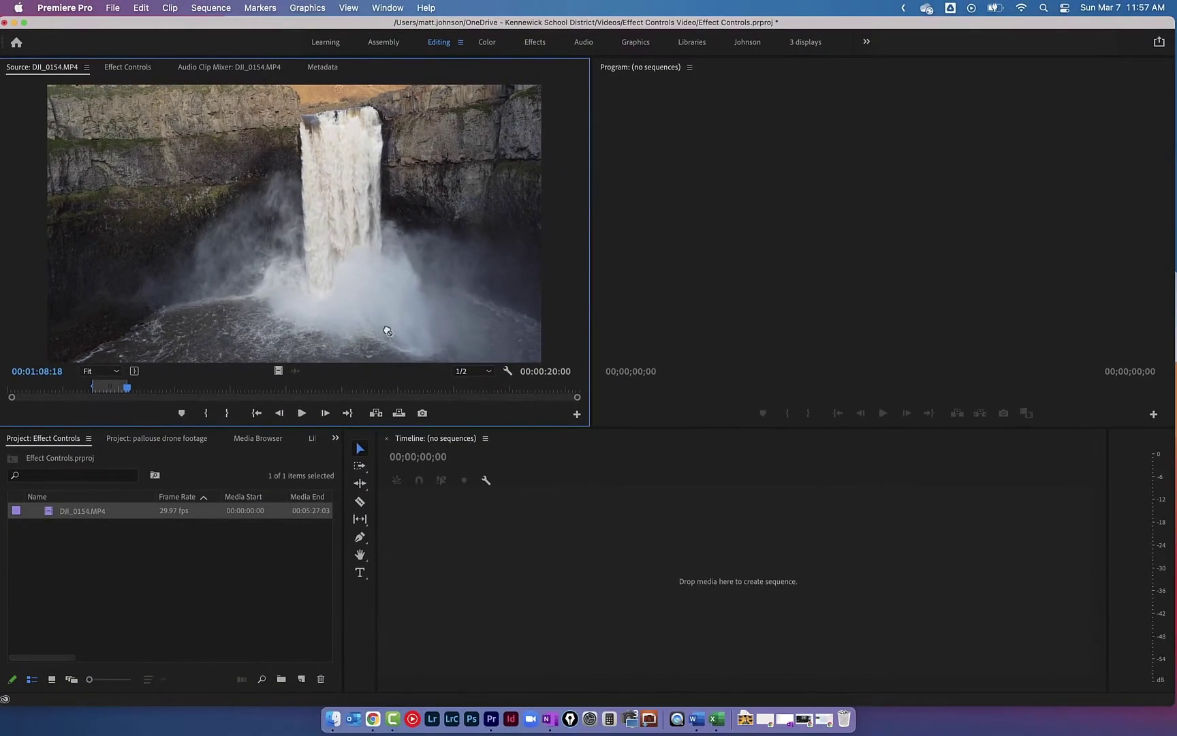
- Create a sequence from the marked clip and display its effect controls with the playhead at about 00:00:09:06
left_click_drag(531, 585, 529, 589)
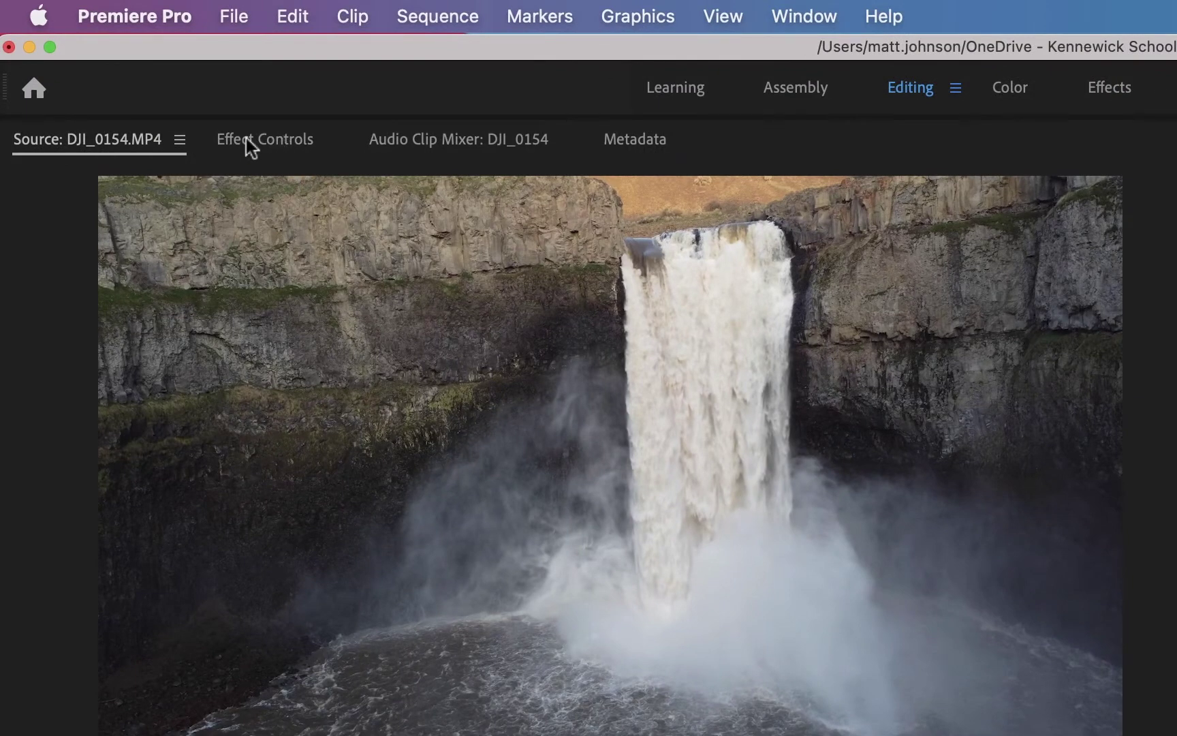
left_click(276, 145)
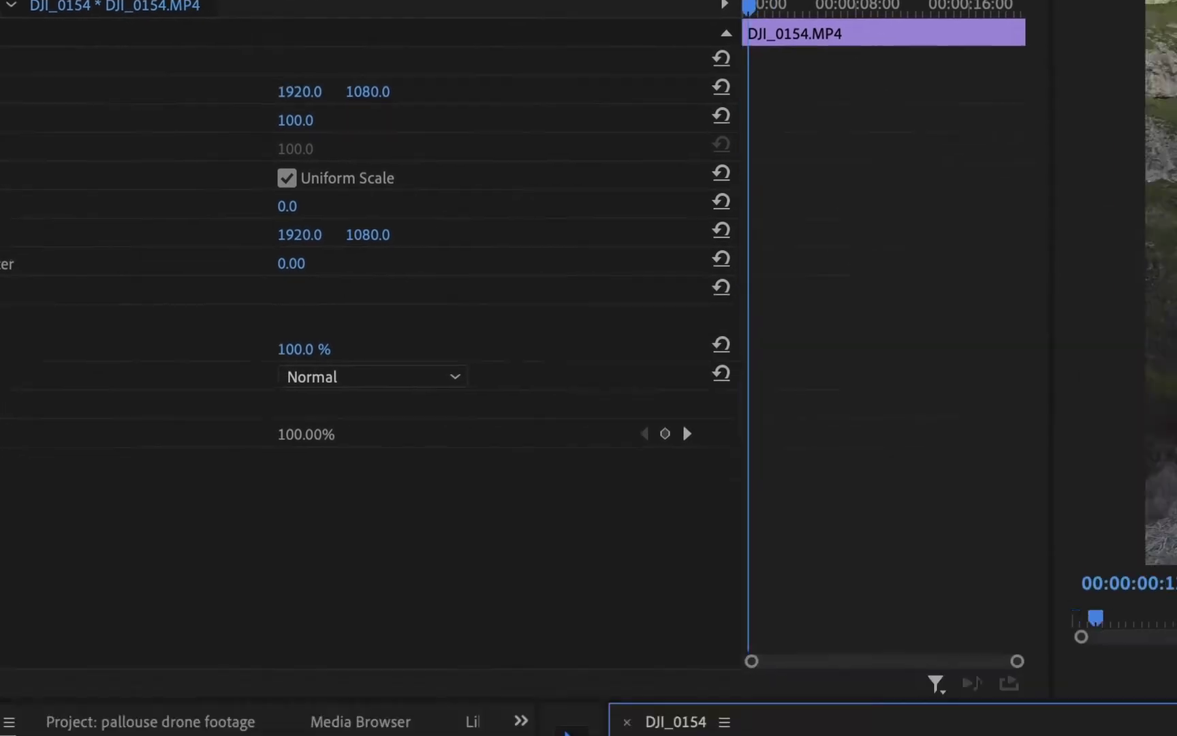
left_click_drag(549, 310, 523, 292)
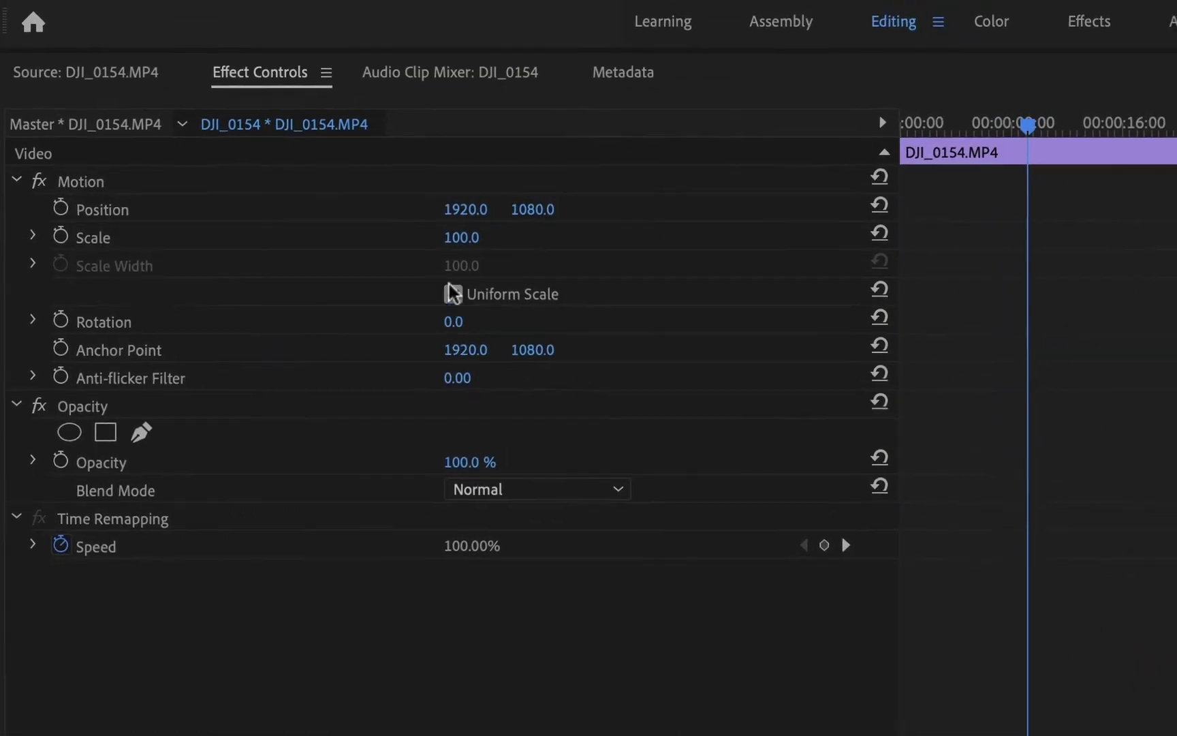
- Scale the waterfall clip to 112 and reposition it to 1656, 1036
left_click_drag(462, 237, 519, 237)
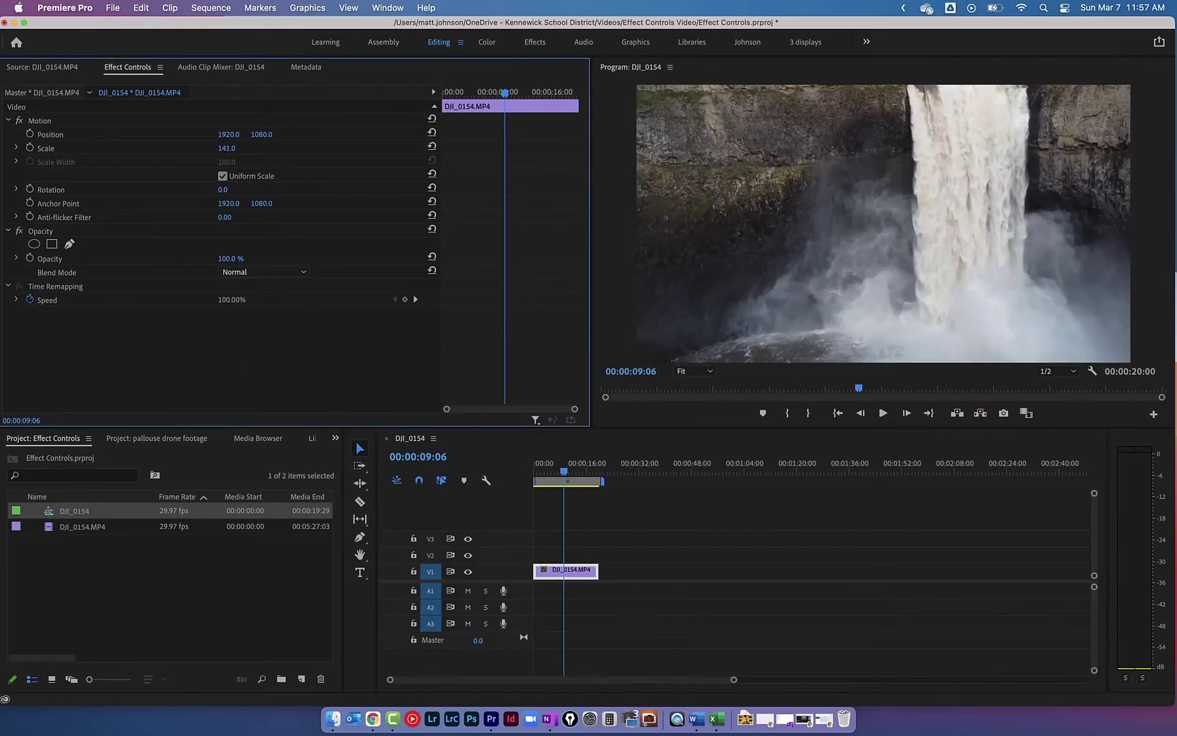
left_click_drag(227, 148, 468, 128)
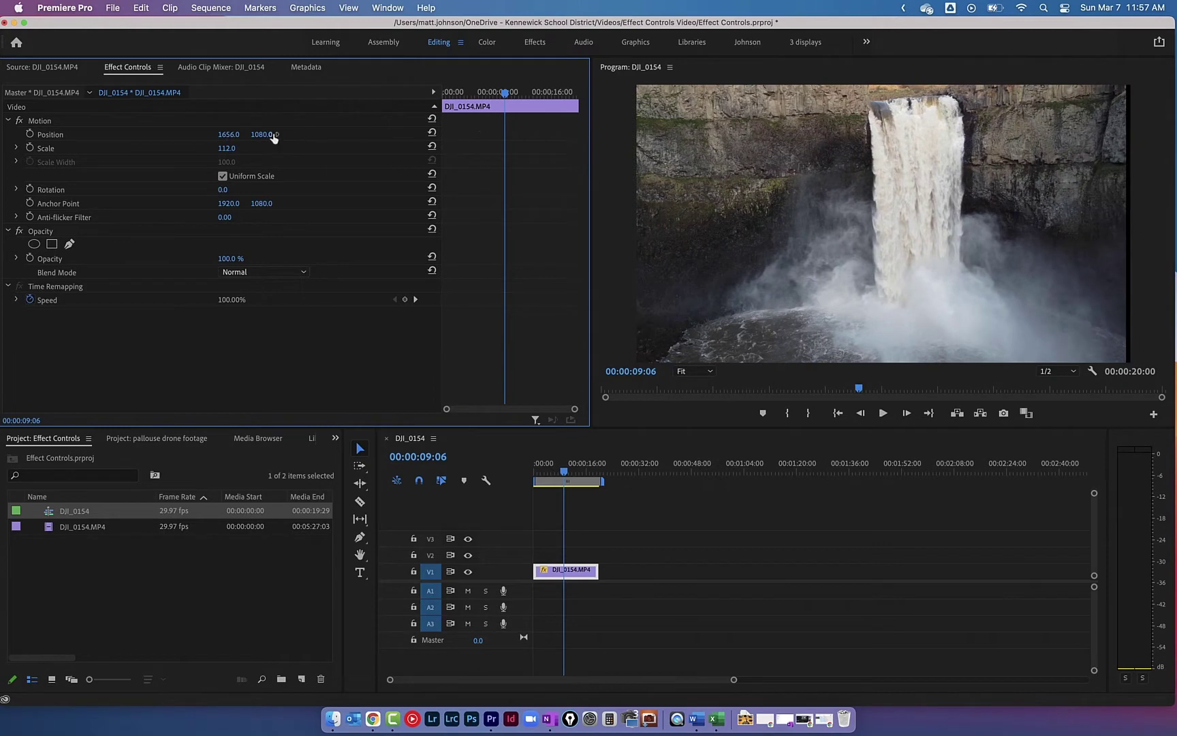
left_click_drag(273, 138, 217, 136)
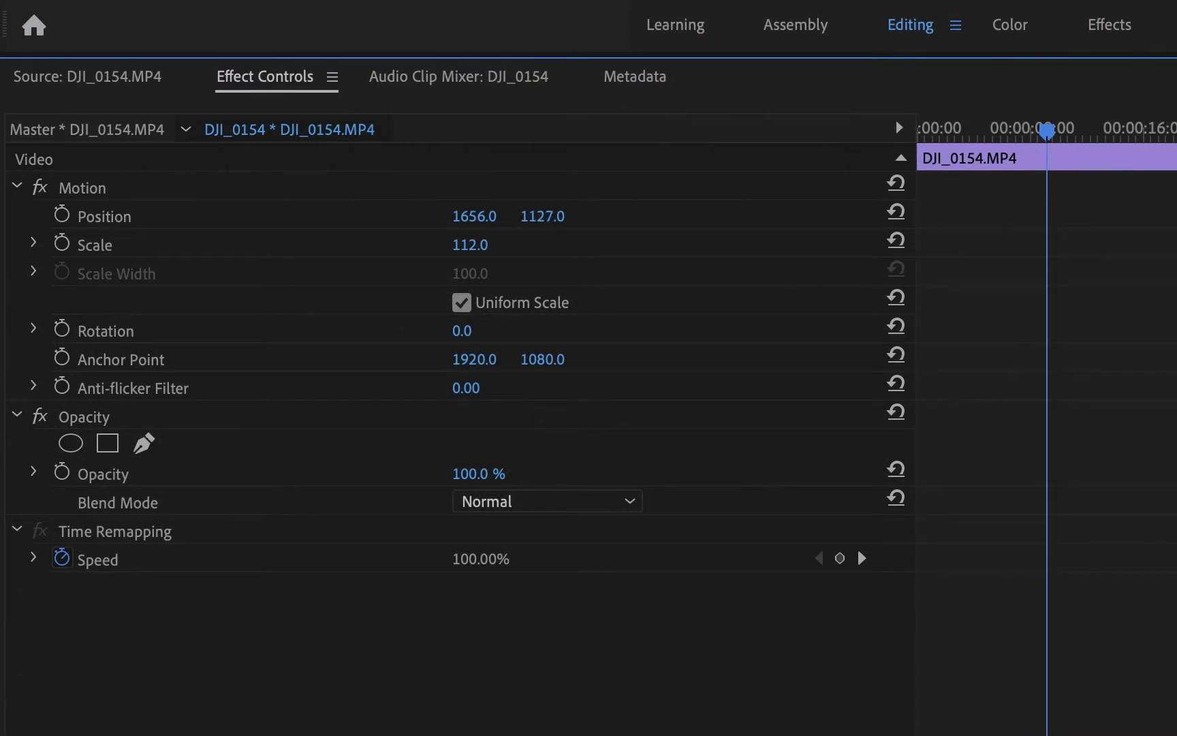
left_click_drag(543, 215, 436, 216)
left_click(549, 214)
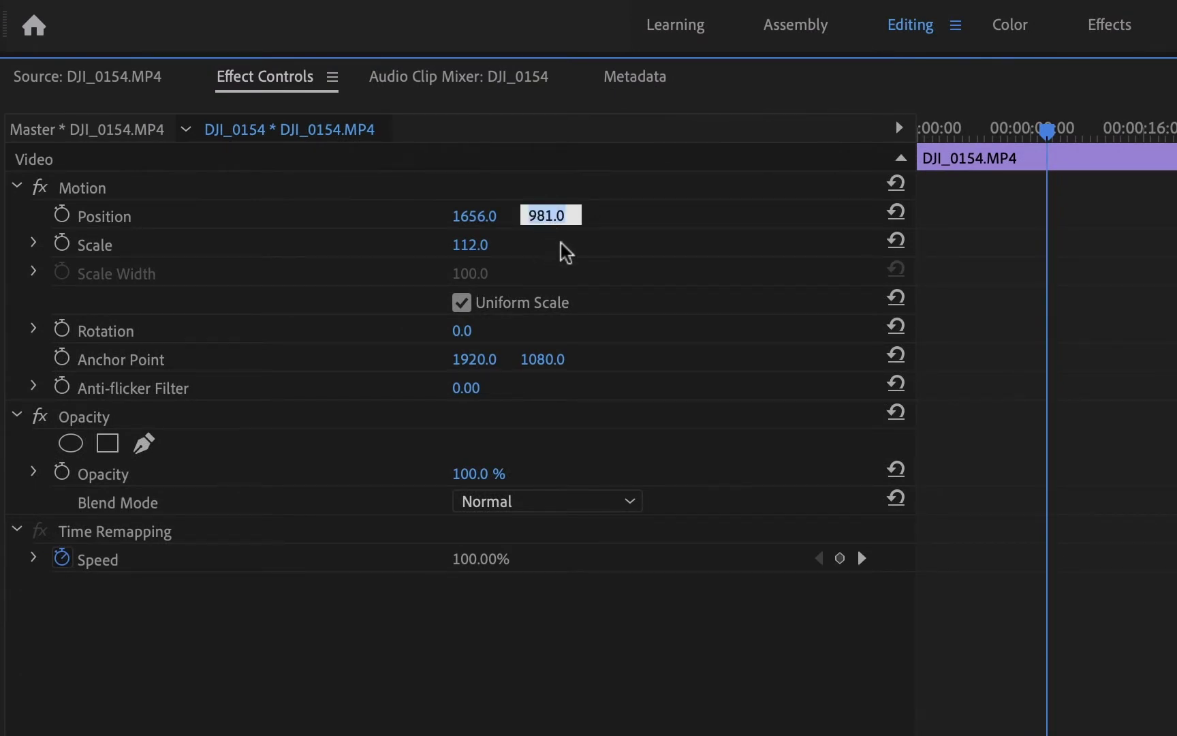
left_click(565, 252)
left_click_drag(531, 223, 473, 215)
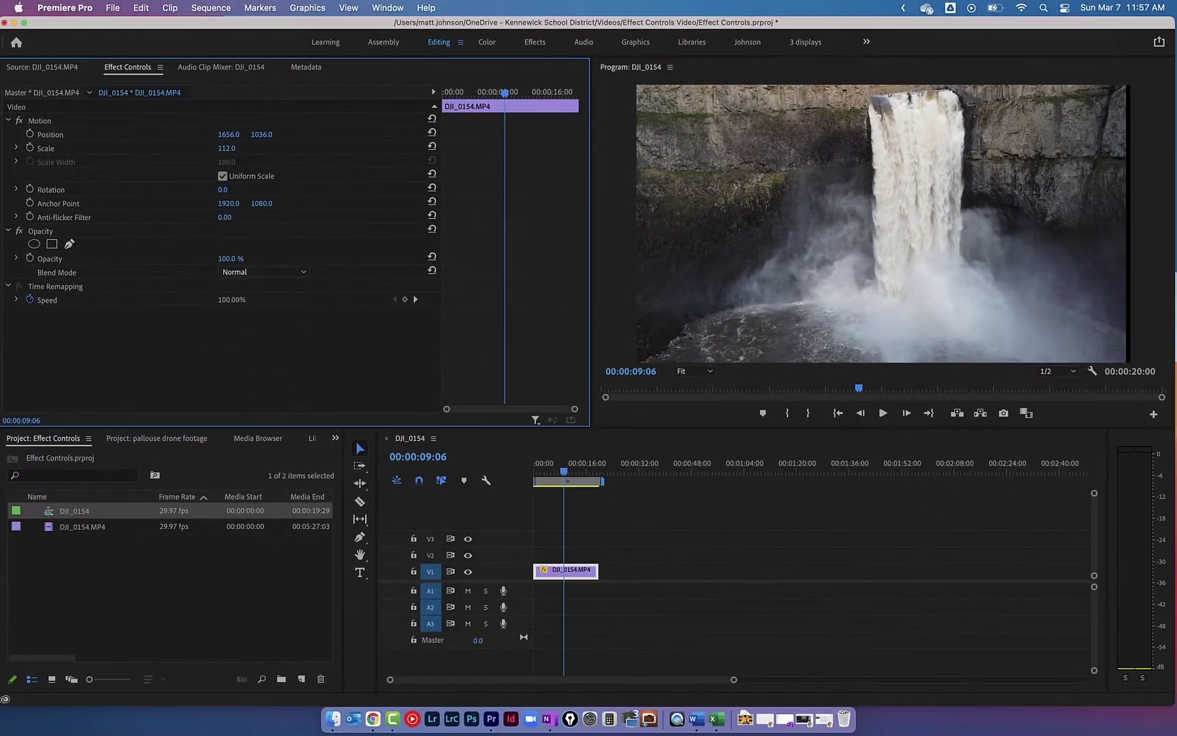
- Rotate the waterfall clip by 9° and try adjusting its opacity
mouse_move(257, 212)
left_mouse_down()
mouse_move(293, 211)
mouse_move(258, 211)
left_mouse_up()
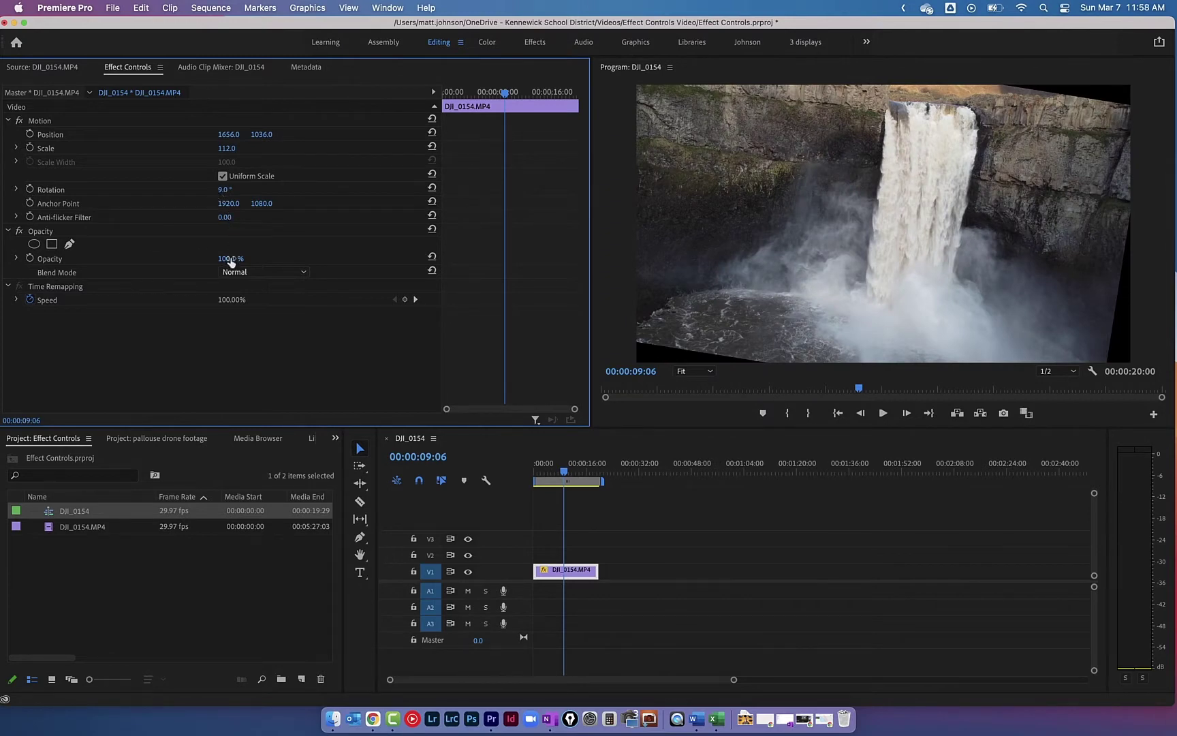
mouse_move(231, 263)
left_mouse_down()
mouse_move(188, 263)
mouse_move(245, 262)
left_mouse_up()
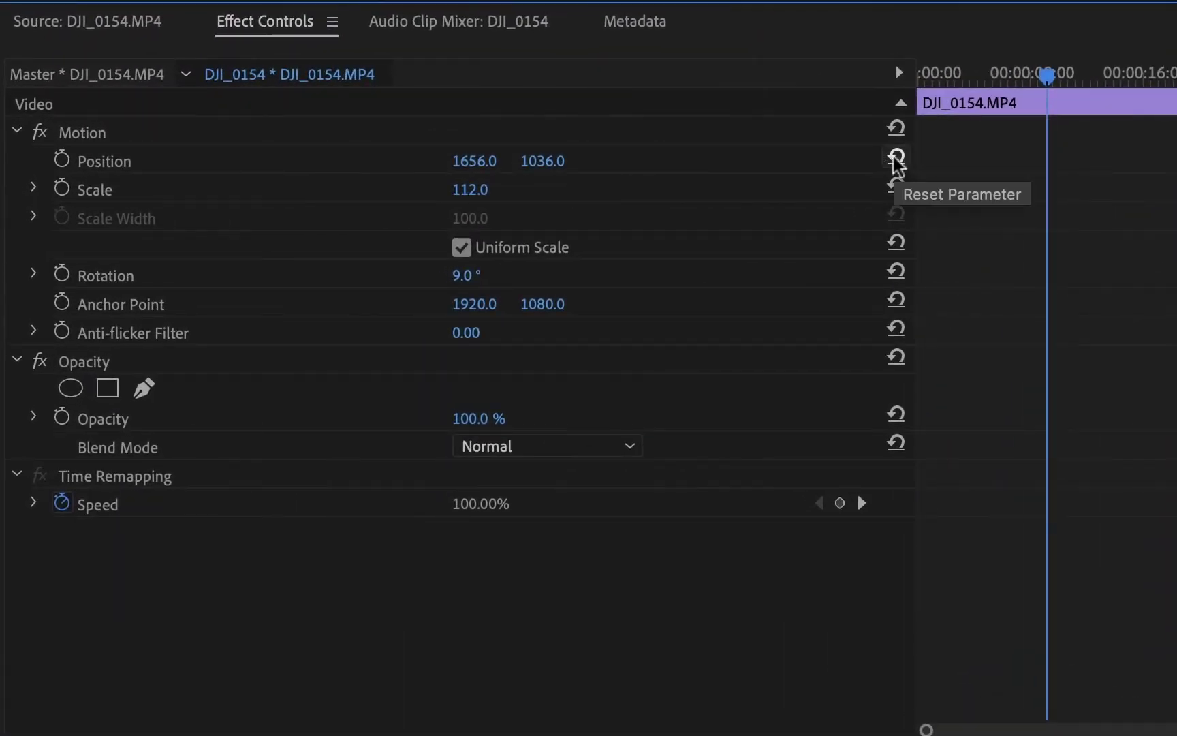
- Reset the clip's position, scale and rotation to their default values
left_click(896, 160)
left_click(896, 186)
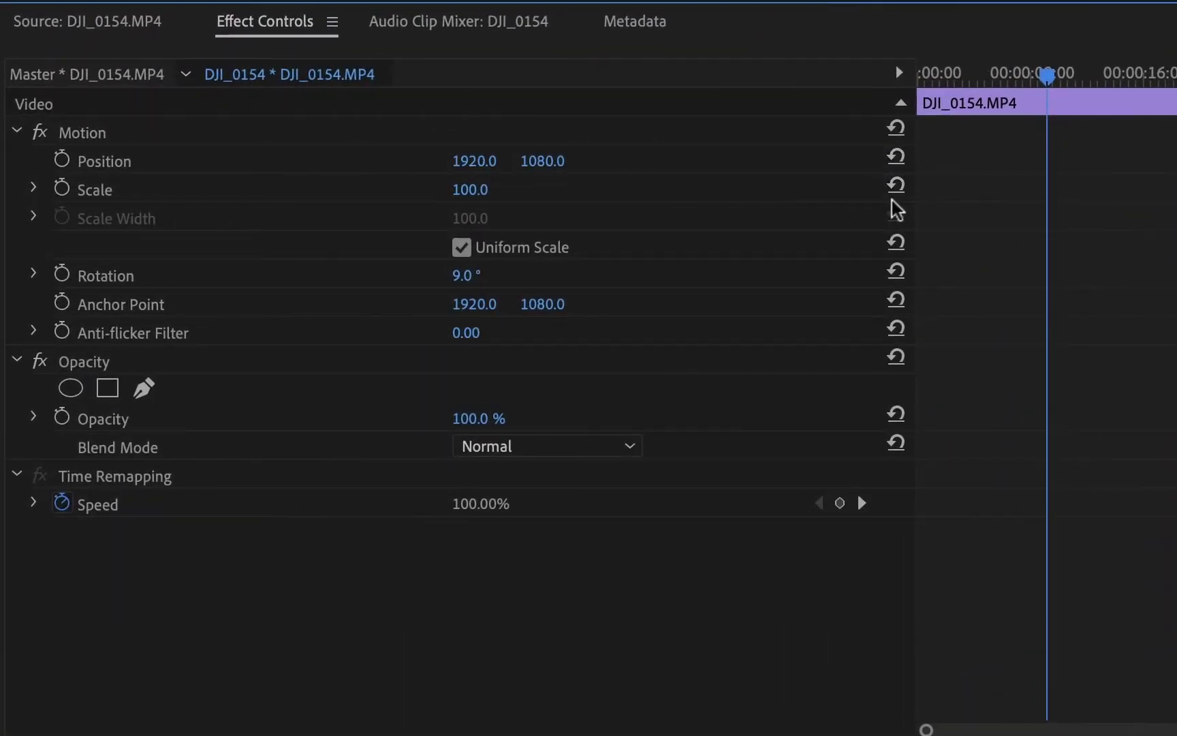
left_click(893, 276)
- Scrub back and forth through the waterfall clip to preview its motion over time
mouse_move(1047, 77)
left_mouse_down()
mouse_move(926, 81)
mouse_move(1034, 83)
left_mouse_up()
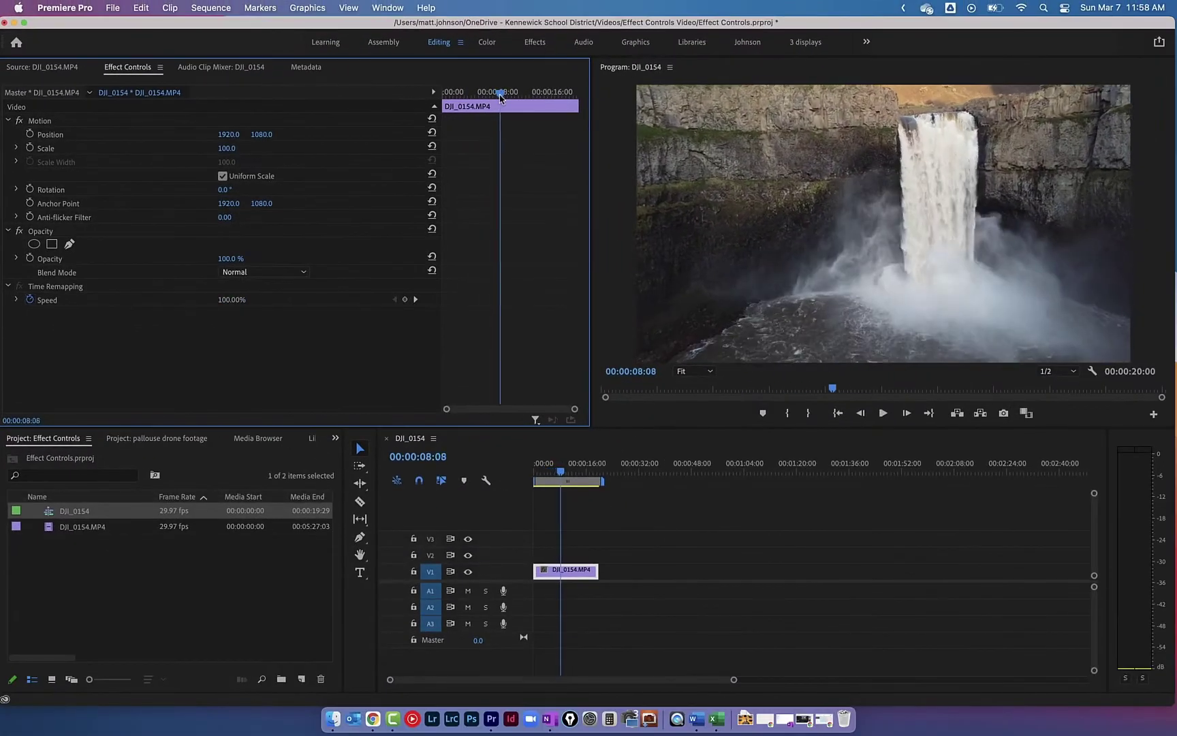
left_click_drag(500, 97, 437, 101)
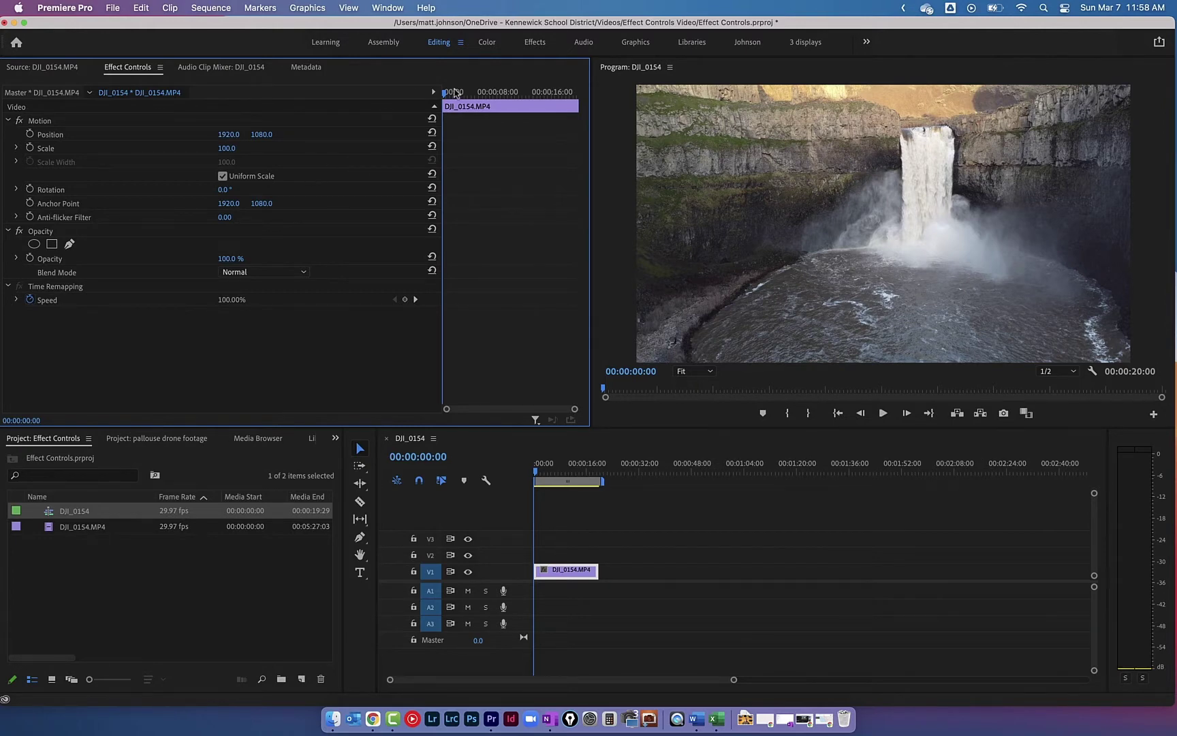
left_click_drag(455, 93, 514, 99)
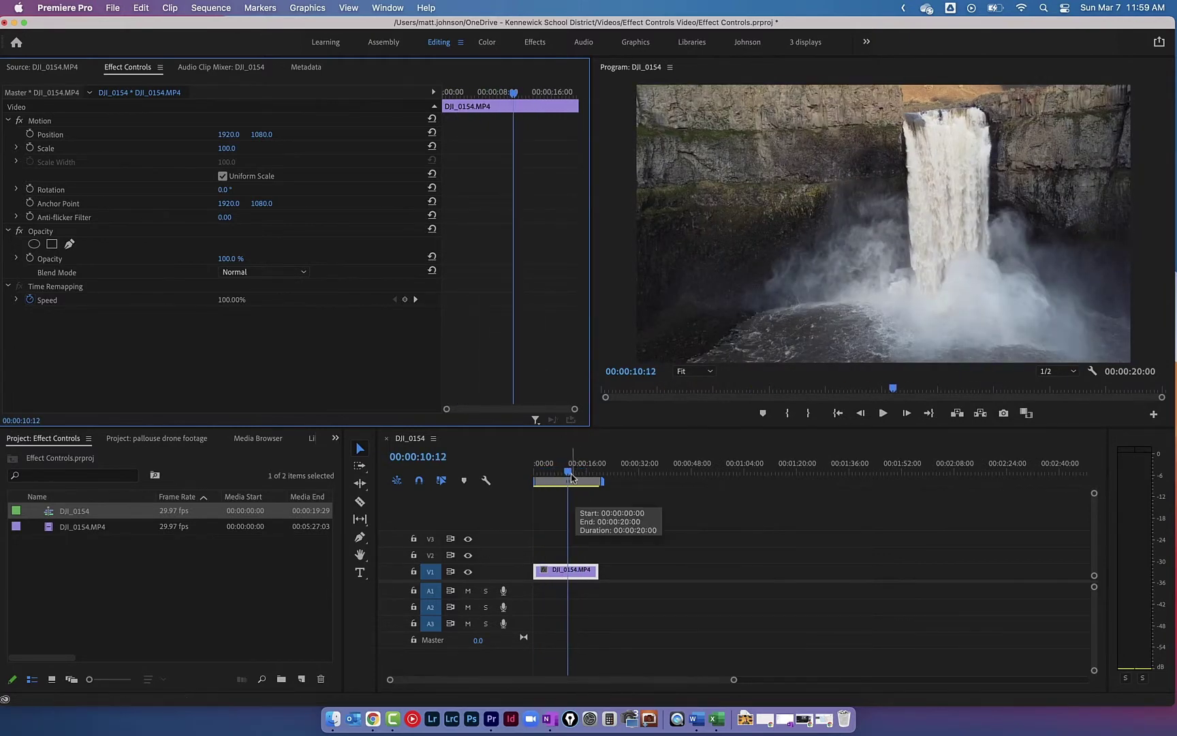
left_click_drag(568, 472, 560, 477)
- Enable Scale animation with a keyframe at the clip's first frame, 00:00:00:00
left_click_drag(470, 95, 229, 169)
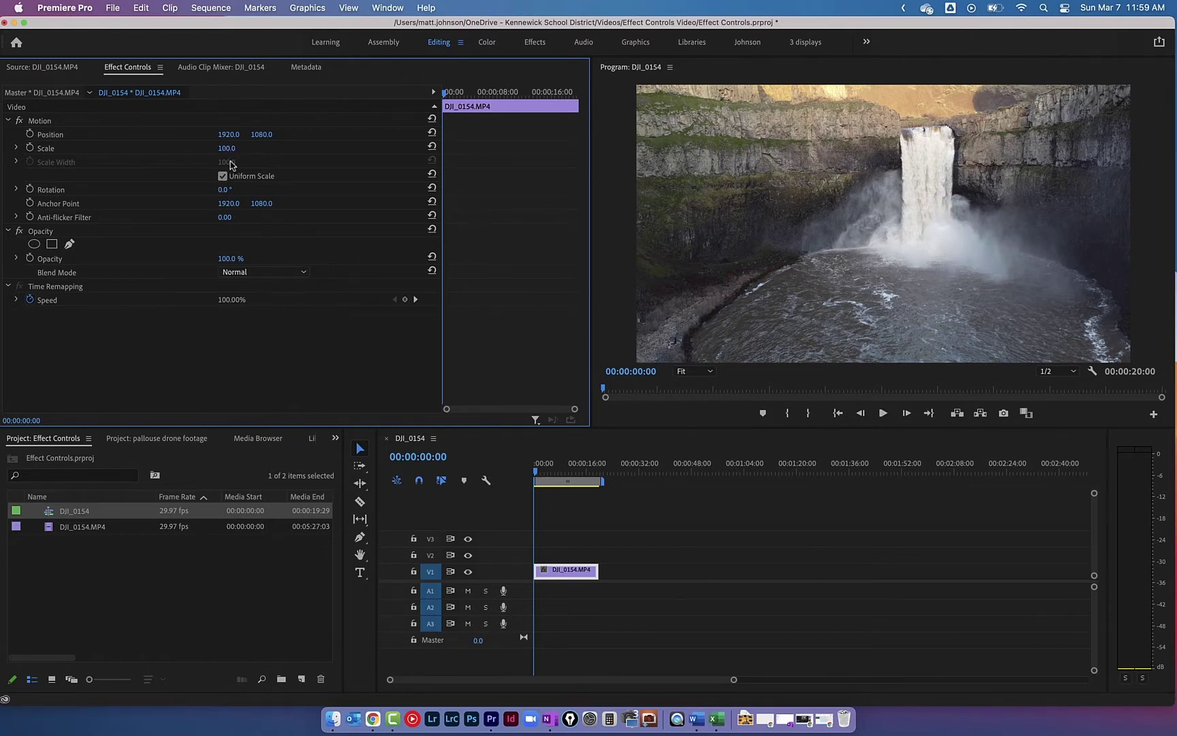
mouse_move(446, 97)
left_mouse_down()
mouse_move(477, 97)
mouse_move(440, 97)
left_mouse_up()
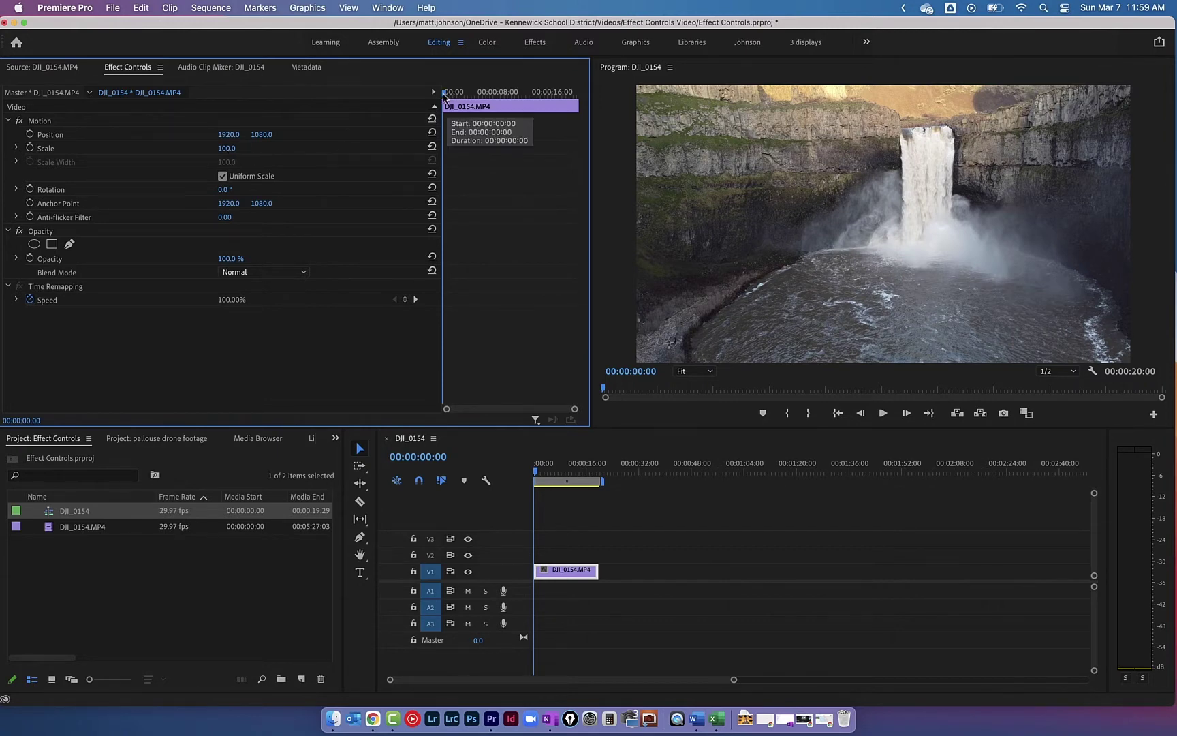
mouse_move(456, 96)
left_mouse_down()
mouse_move(470, 98)
mouse_move(443, 96)
left_mouse_up()
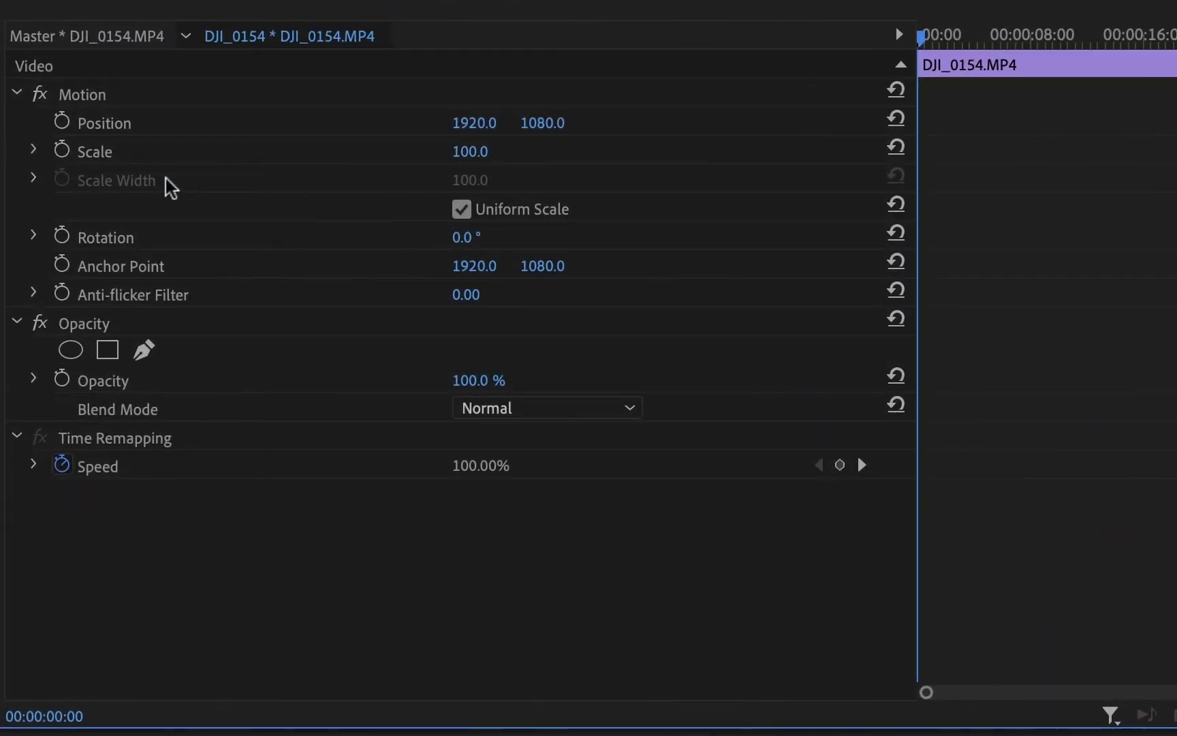
left_click(62, 150)
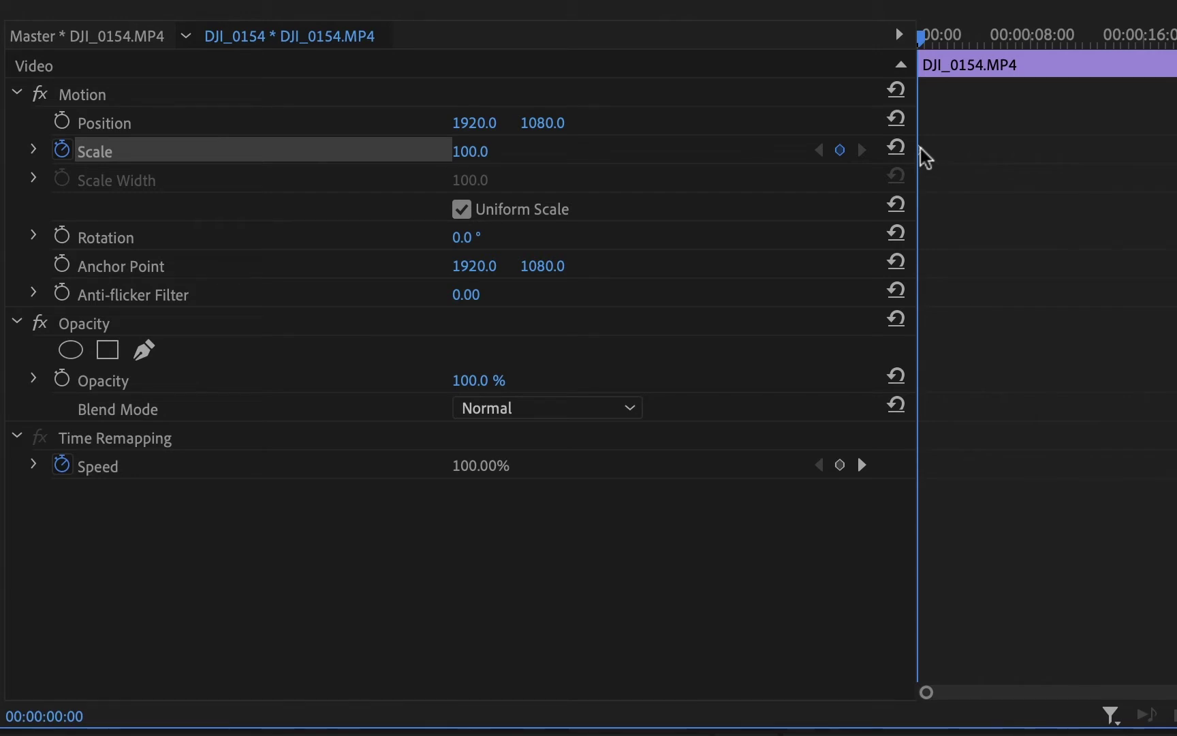
- Add a Scale keyframe of 120 at 00:00:08:02 and play the zoom from the clip's start
key("space")
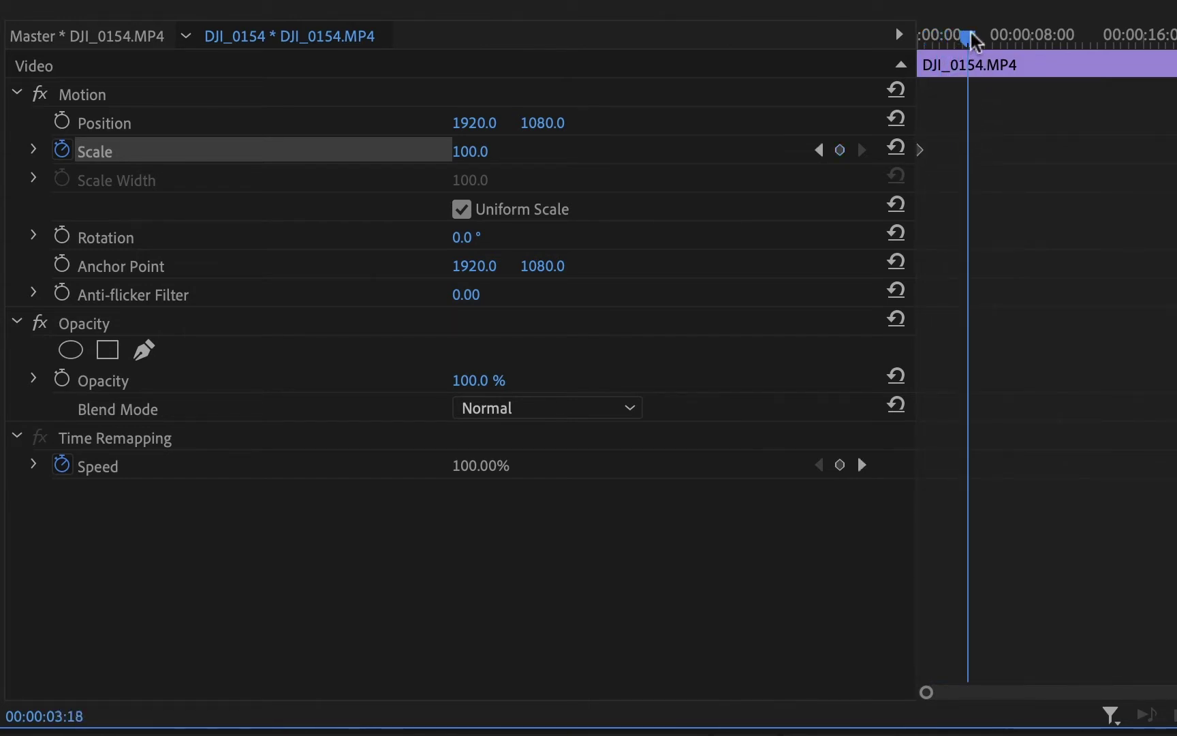
left_click_drag(966, 39, 1029, 42)
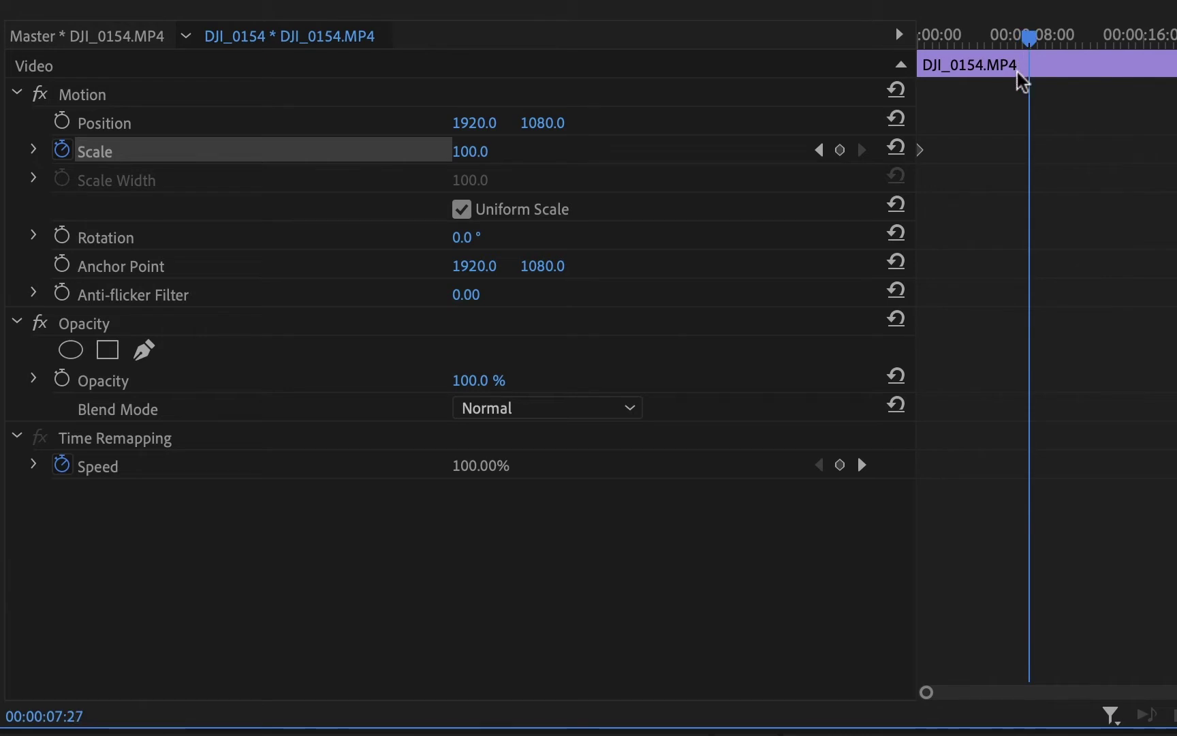
mouse_move(1027, 38)
left_mouse_down()
mouse_move(989, 39)
mouse_move(1040, 42)
mouse_move(1009, 43)
mouse_move(1030, 47)
left_mouse_up()
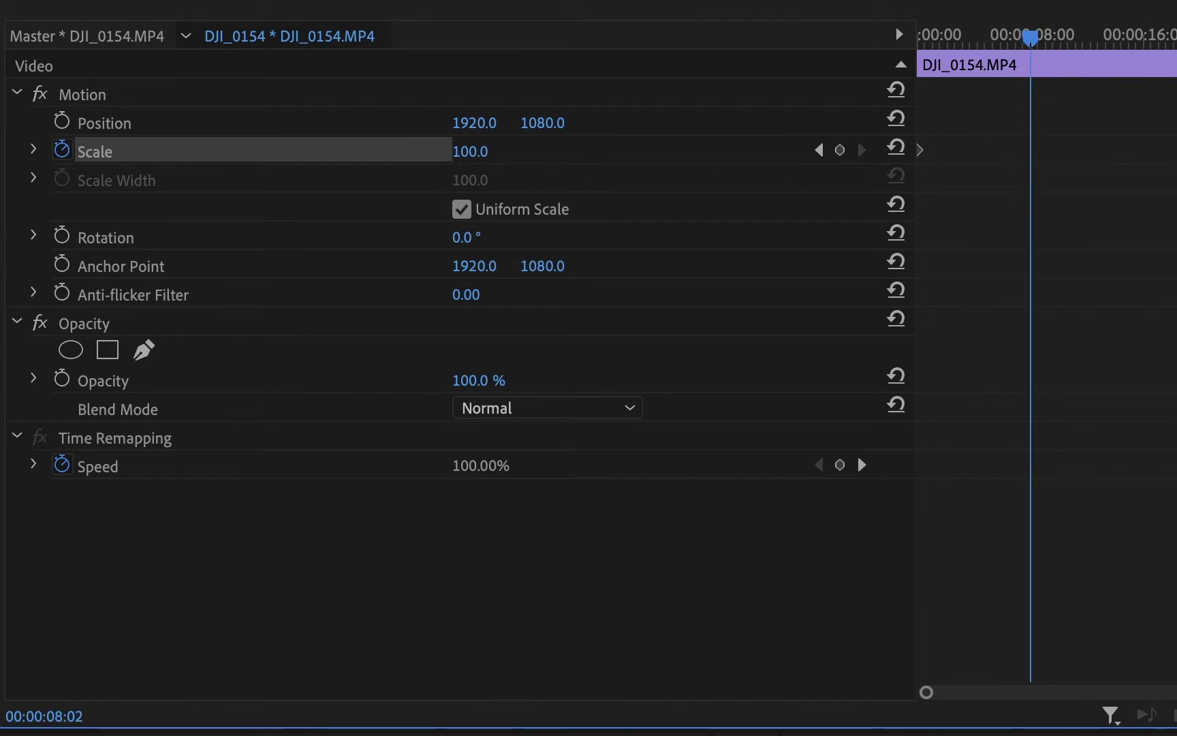
left_click_drag(470, 152, 490, 151)
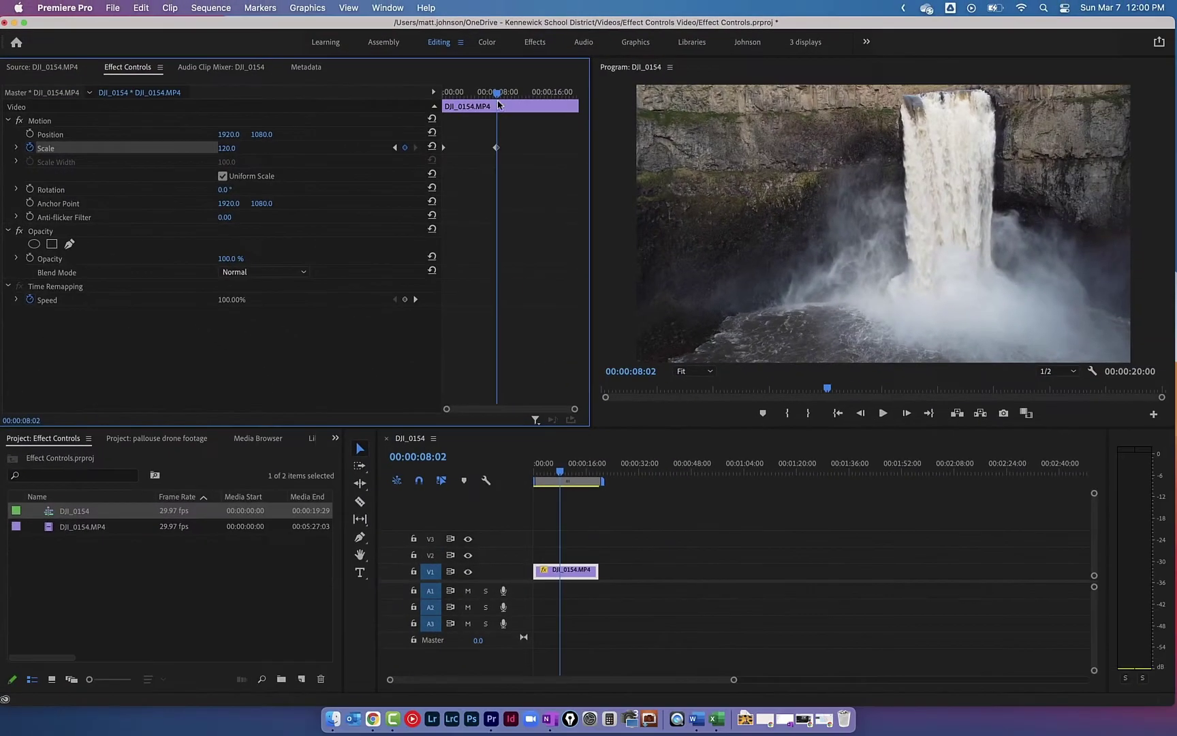
left_click_drag(763, 65, 660, 72)
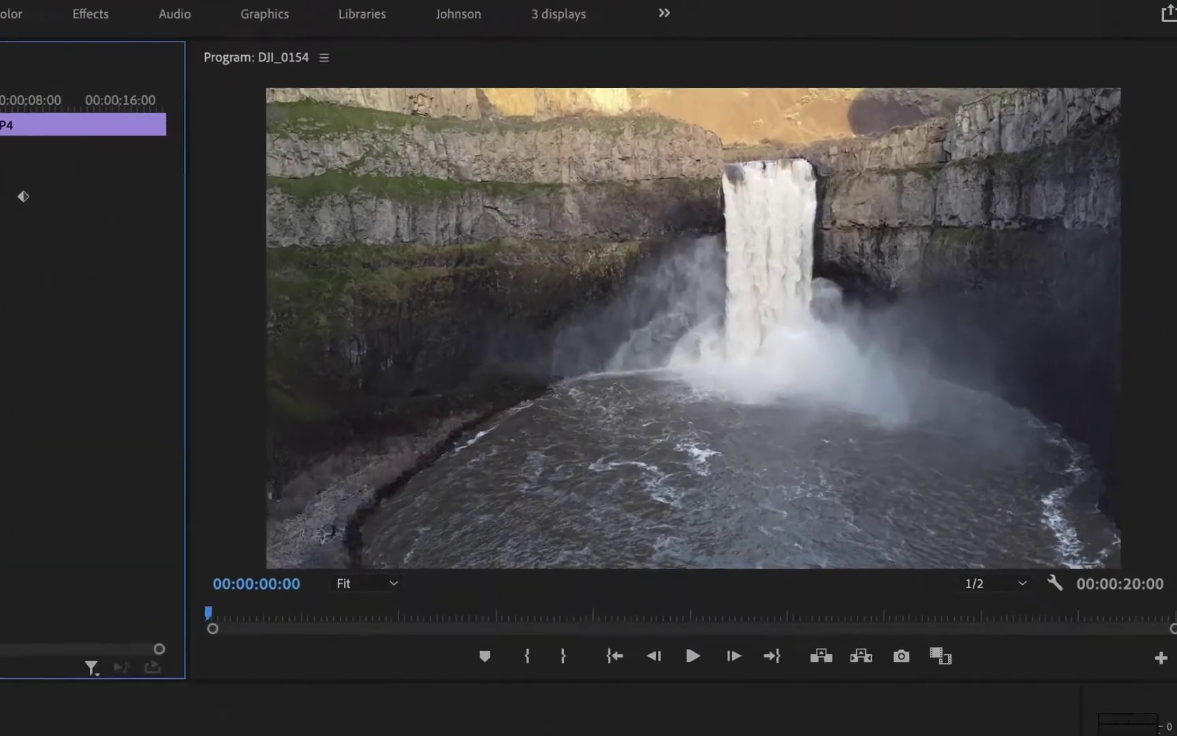
key("space")
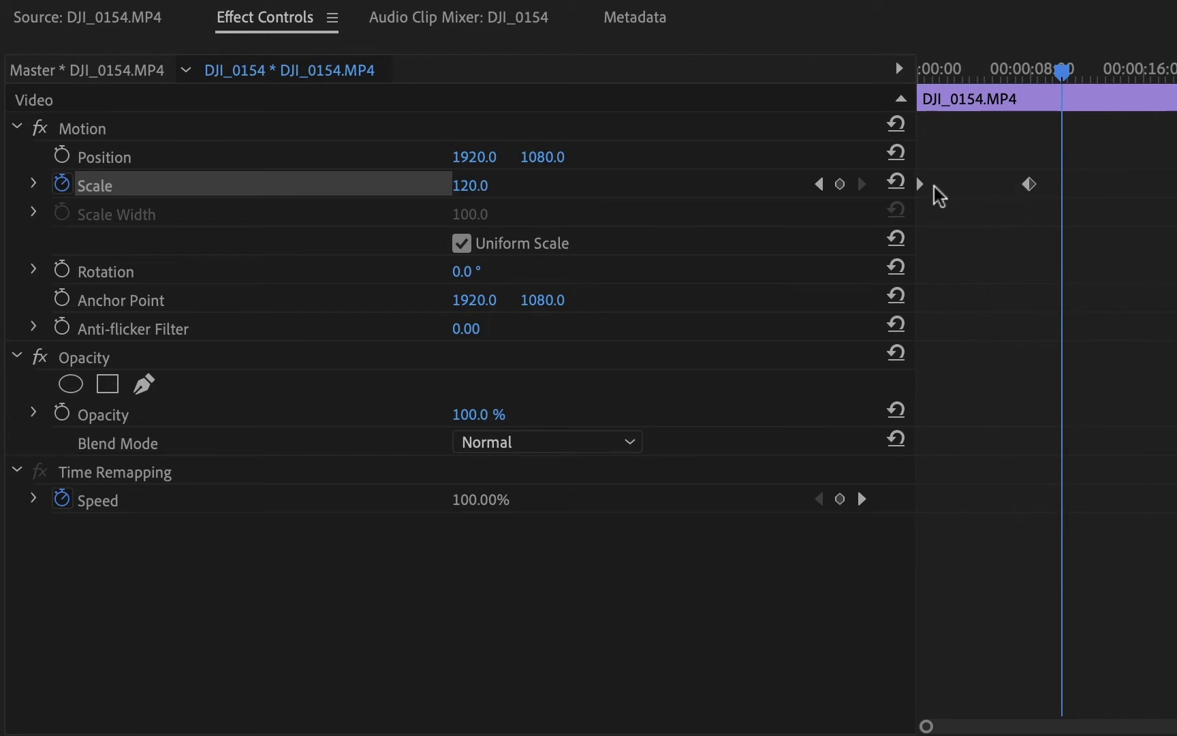
- Set the first Scale keyframe to 155 and the second to 100, and play the zoom-out from the clip's start
left_click(816, 190)
left_click(819, 190)
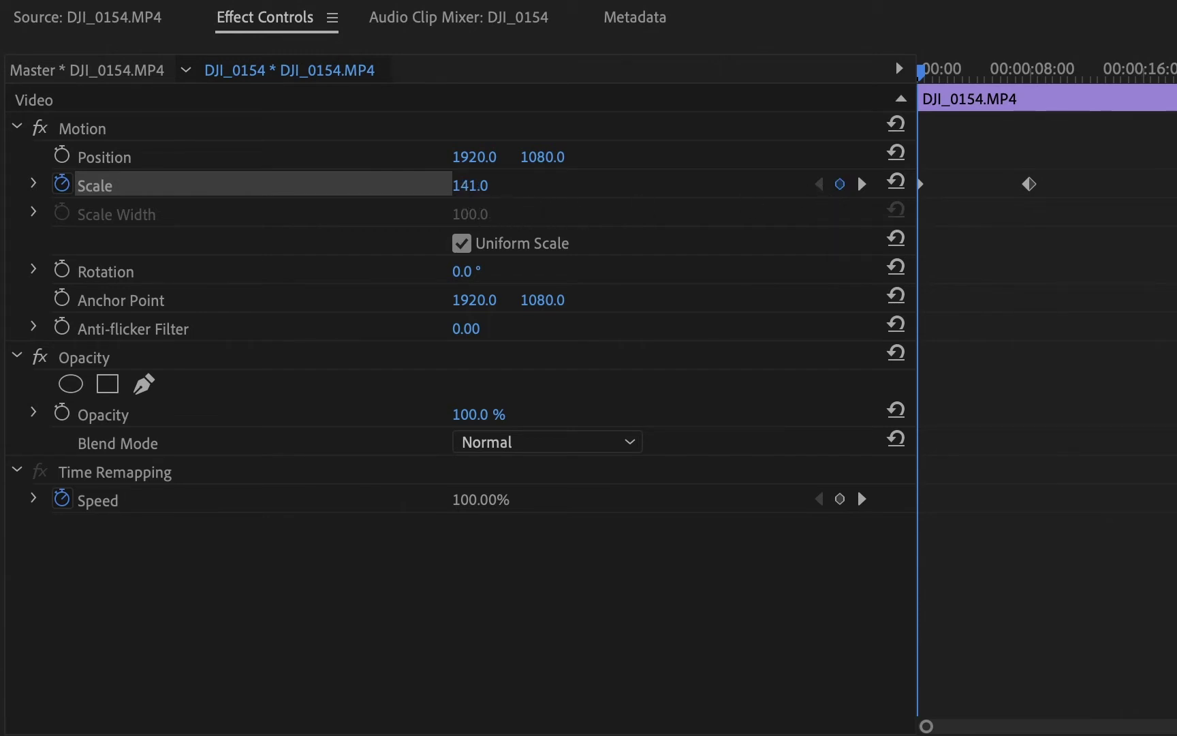
left_click_drag(470, 185, 477, 186)
left_click(862, 184)
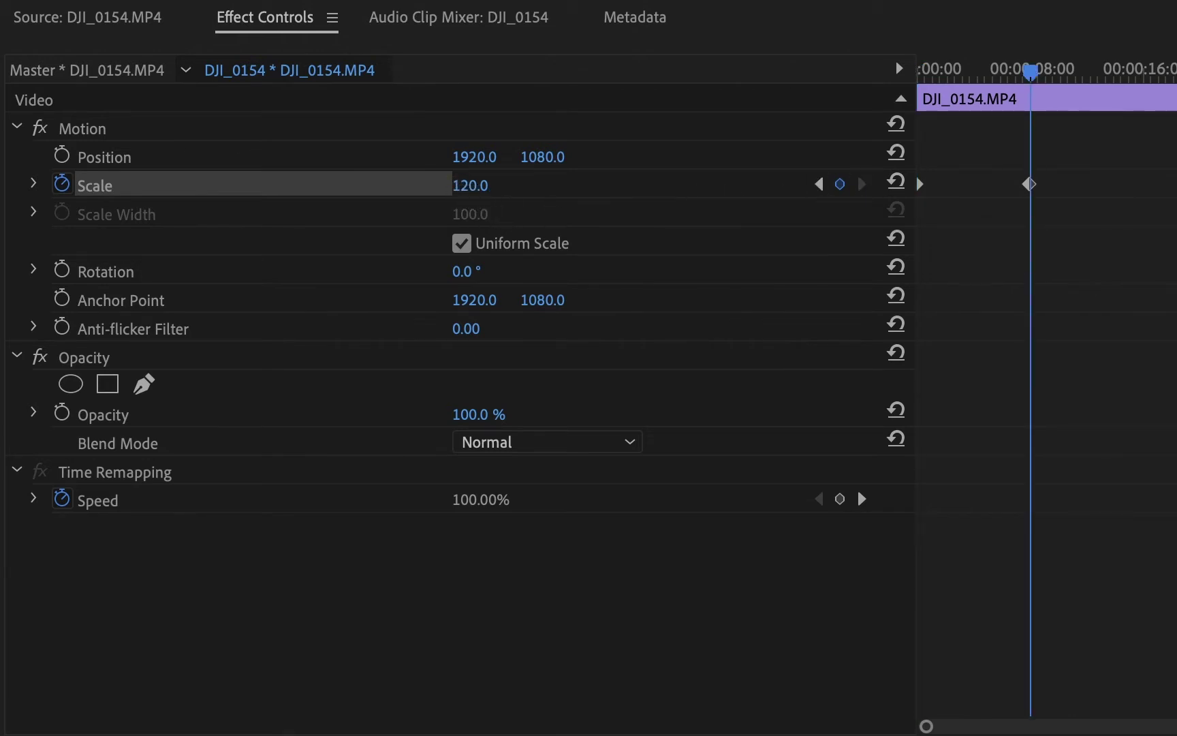
left_click_drag(466, 185, 488, 186)
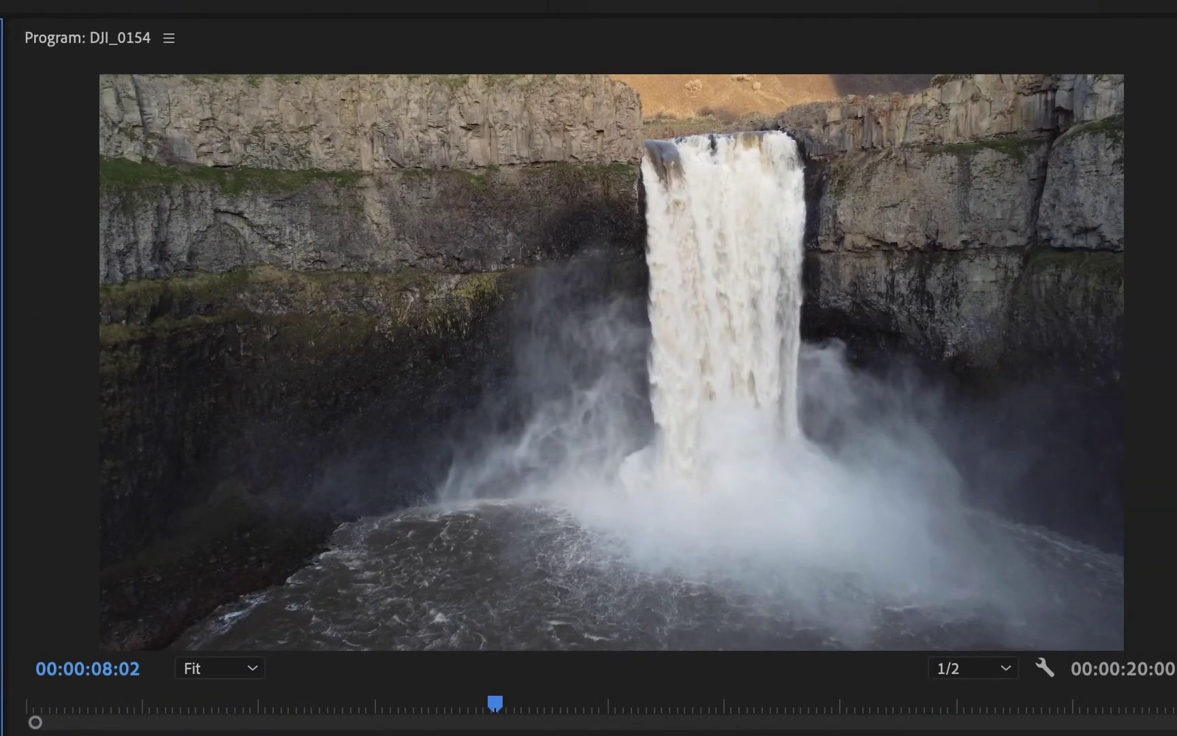
key("Home")
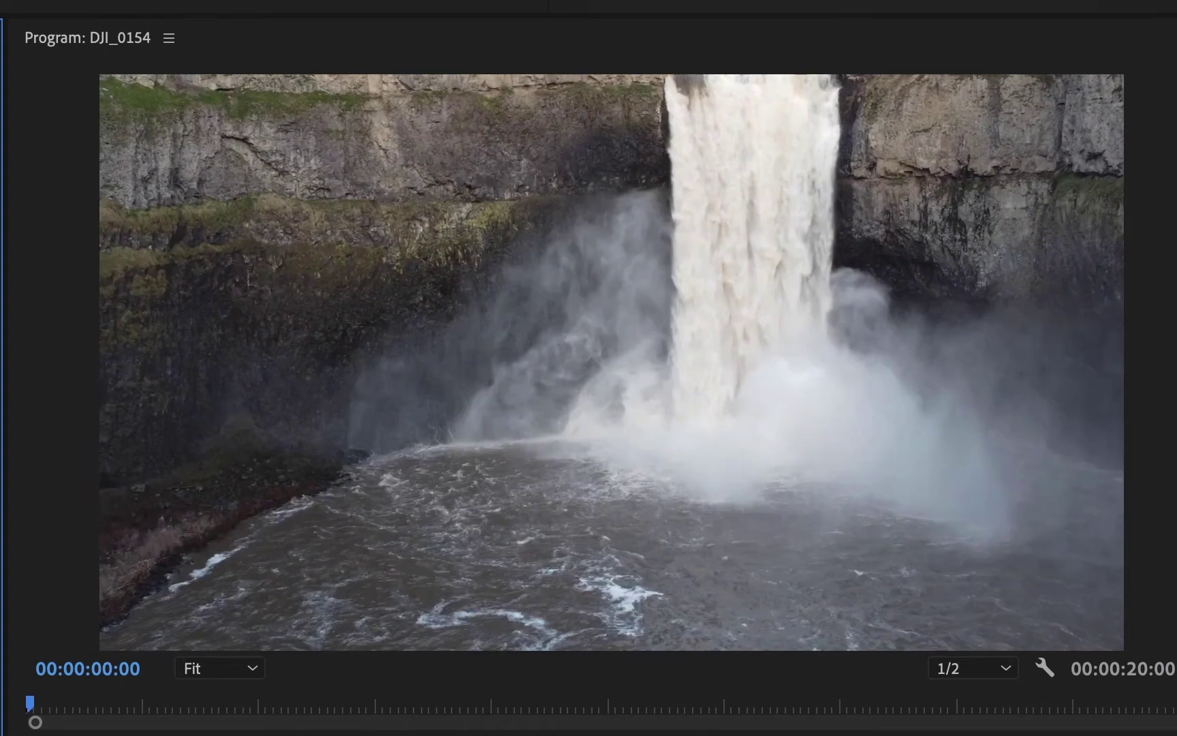
key("space")
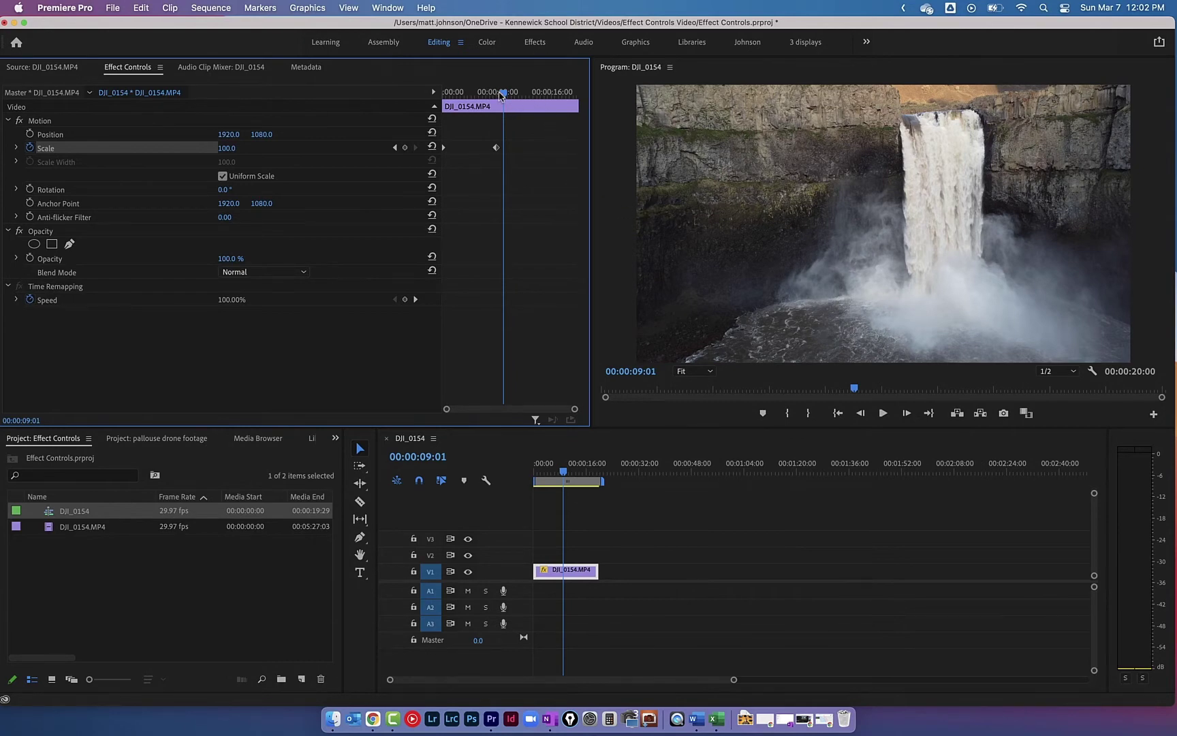
- Scrub between the two Scale keyframes to examine how the scale value changes over time
left_click_drag(503, 96, 433, 99)
left_click(415, 148)
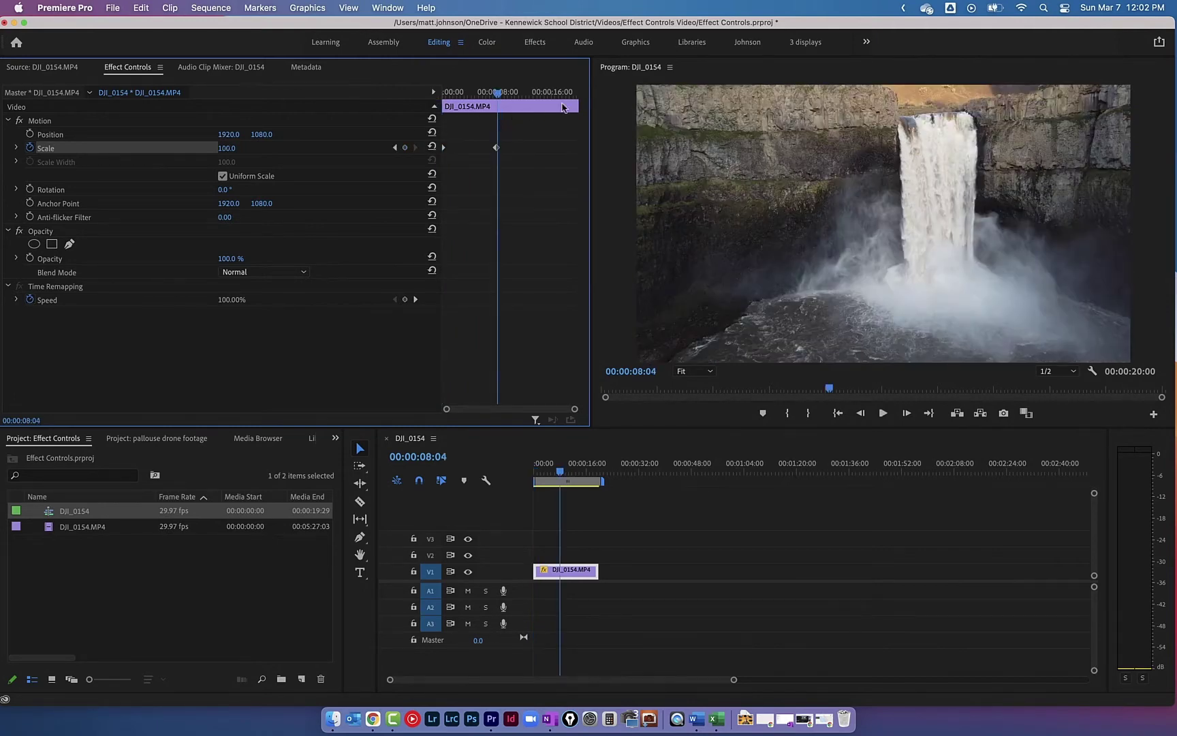
left_click_drag(497, 95, 425, 105)
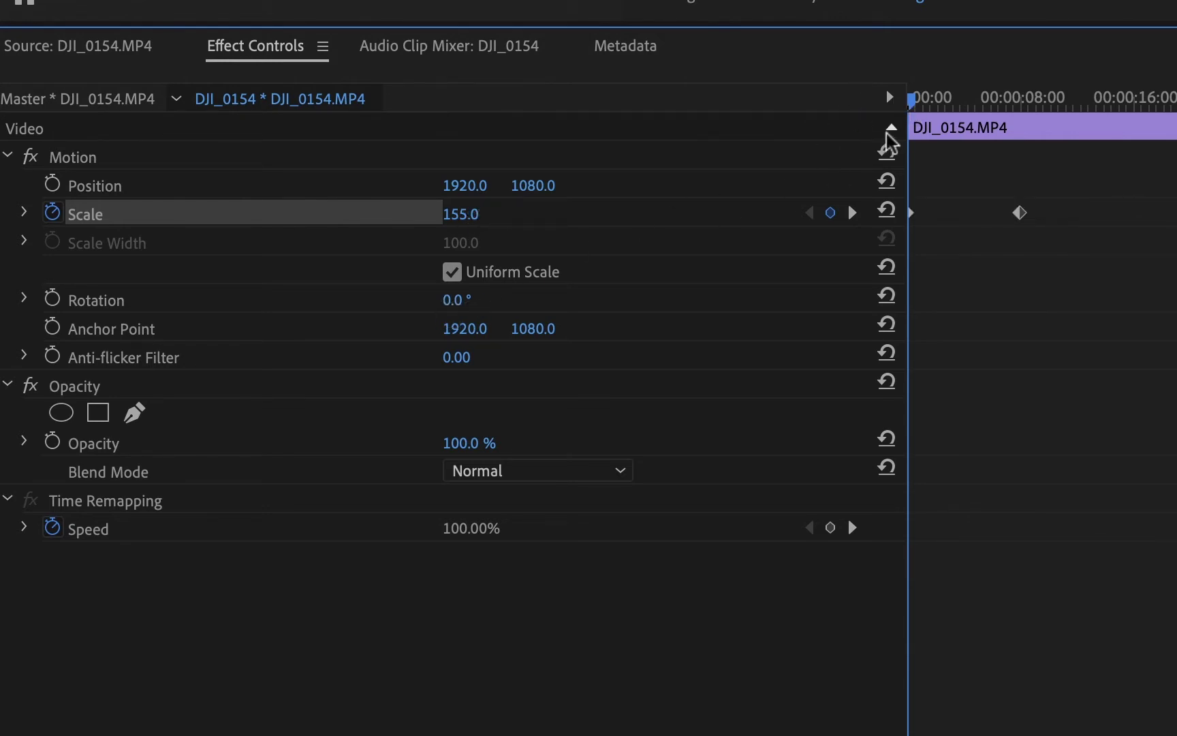
left_click_drag(912, 99, 1025, 113)
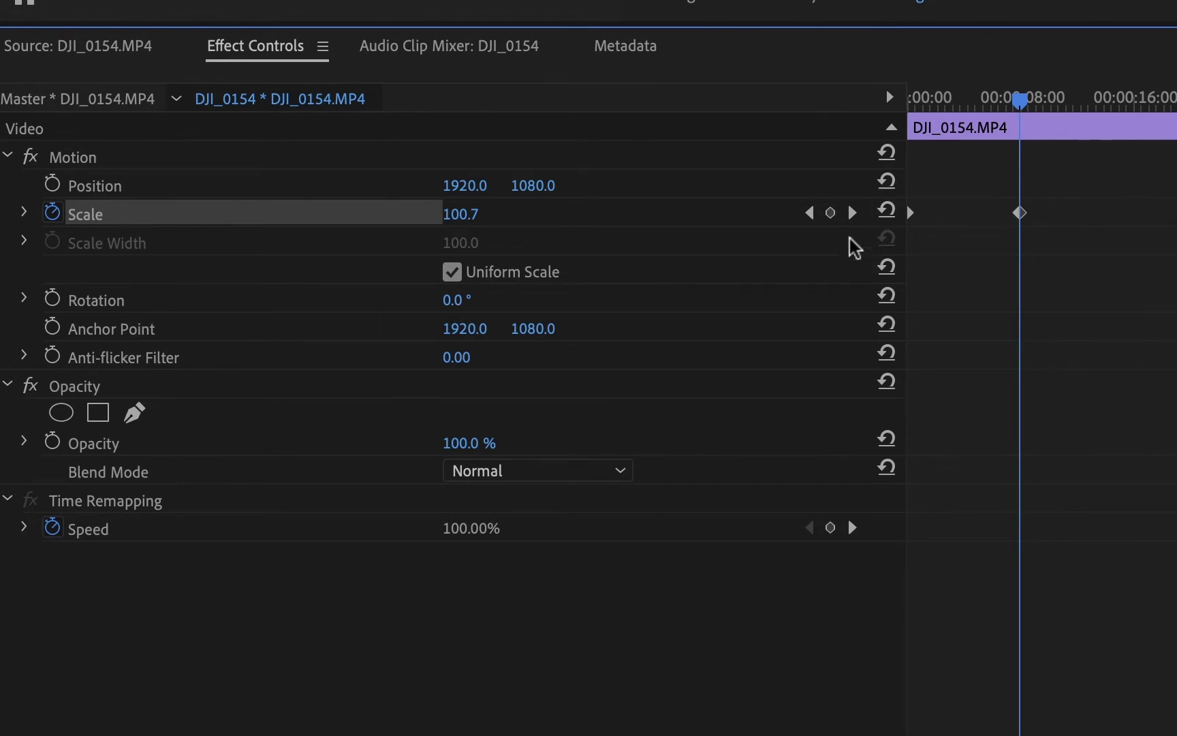
left_click_drag(1020, 106, 962, 144)
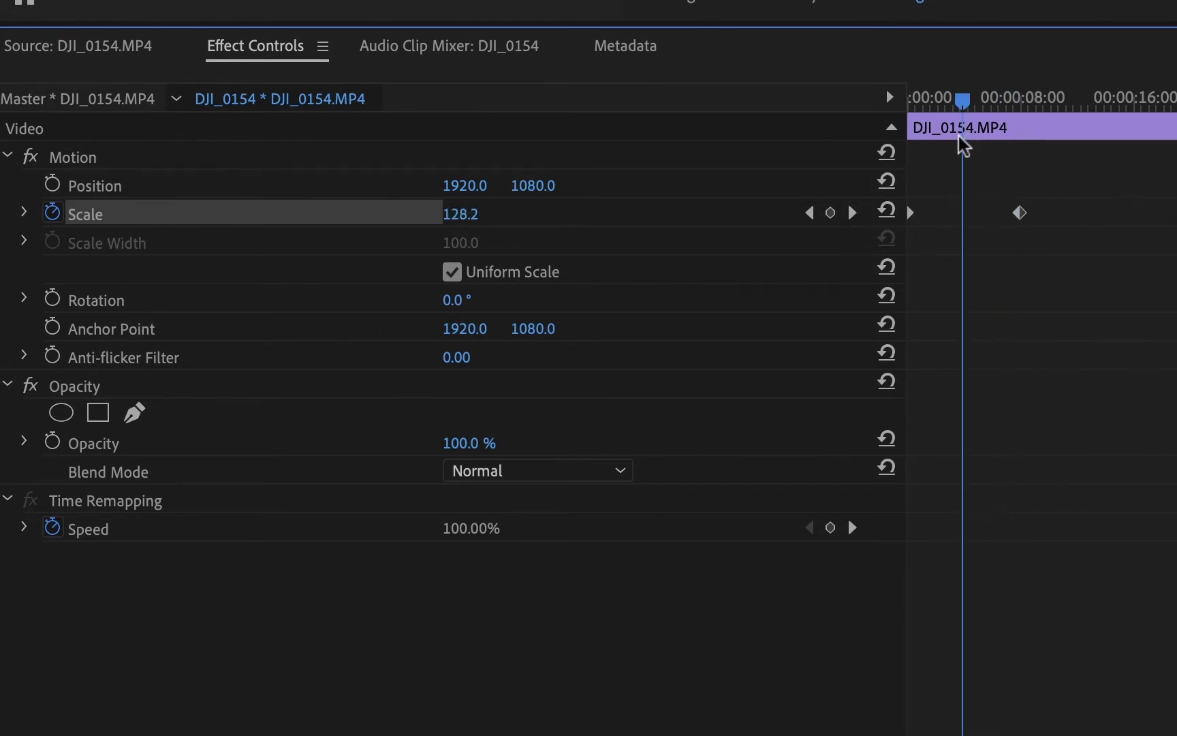
- Keyframe Rotation at 0° on the second Scale keyframe and about 18° at the clip's first frame, and play back the combined motion
left_click(853, 214)
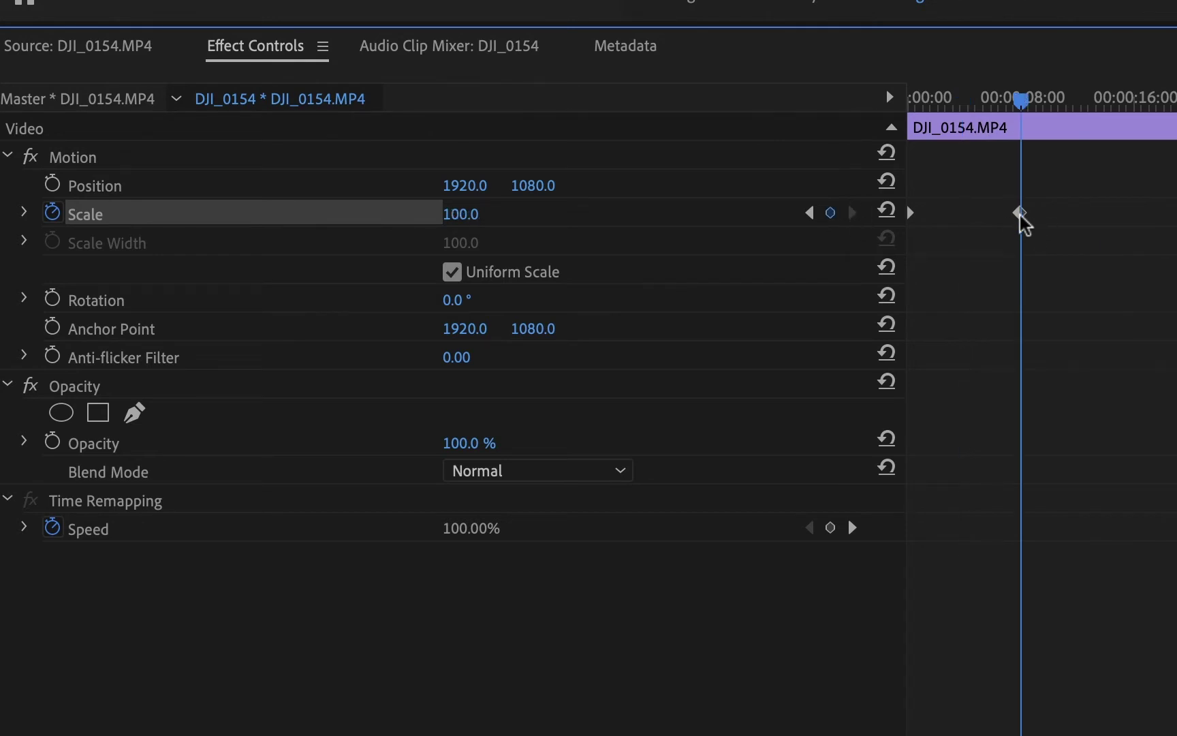
left_click(53, 299)
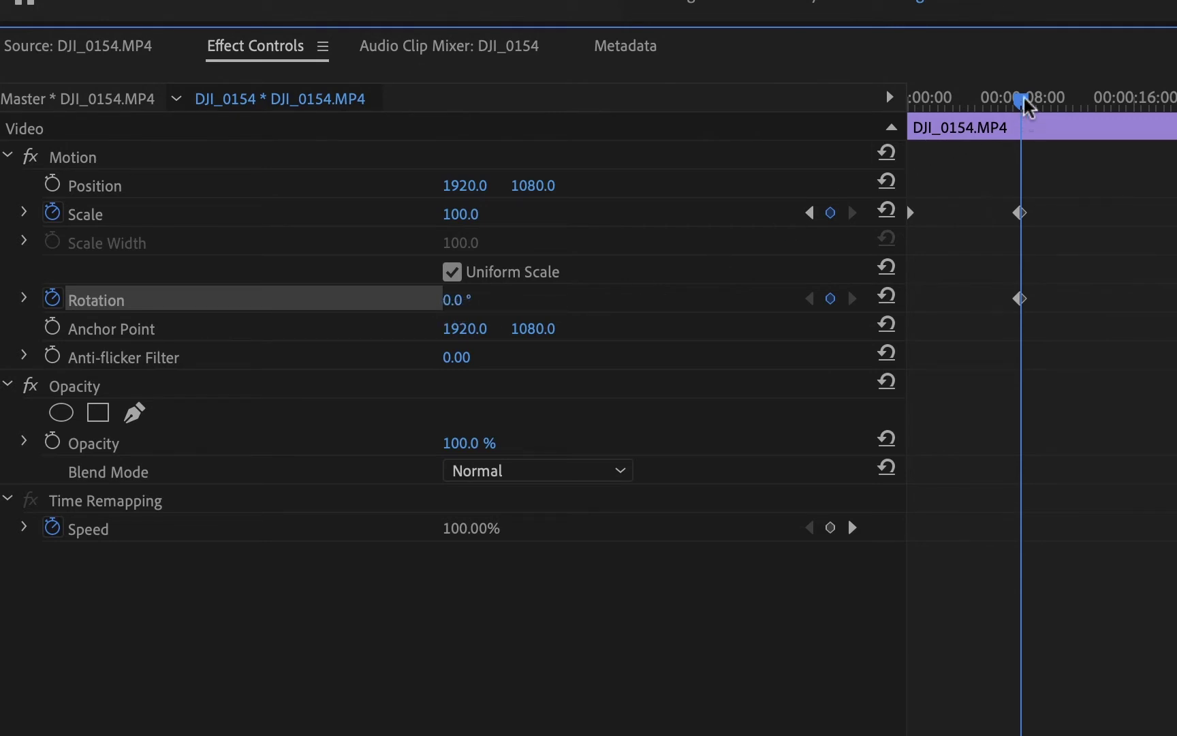
left_click_drag(1025, 105, 879, 109)
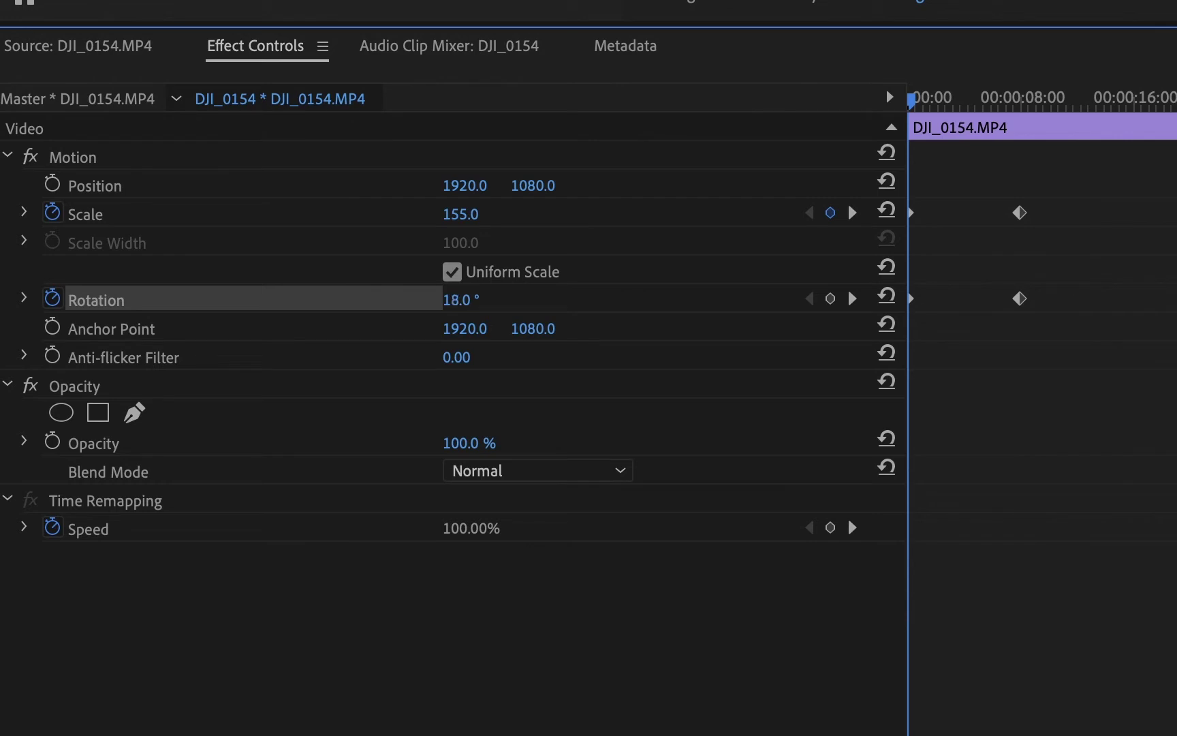
left_click_drag(474, 303, 473, 308)
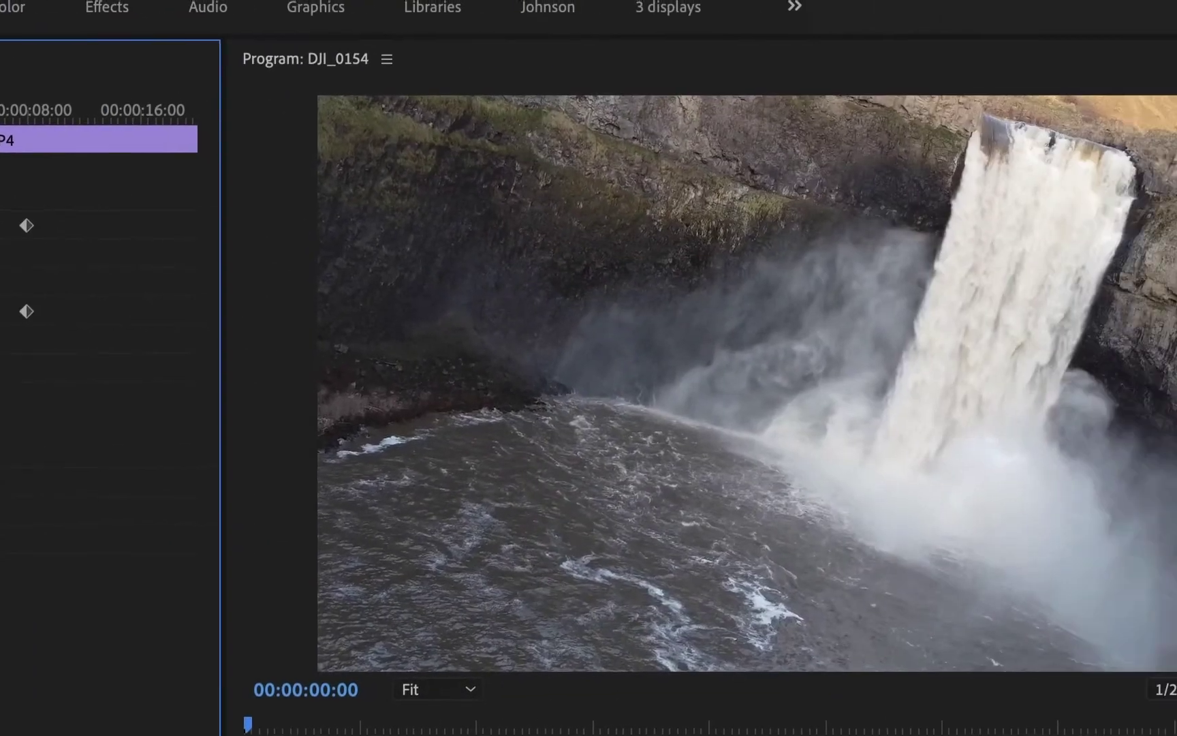
key("space")
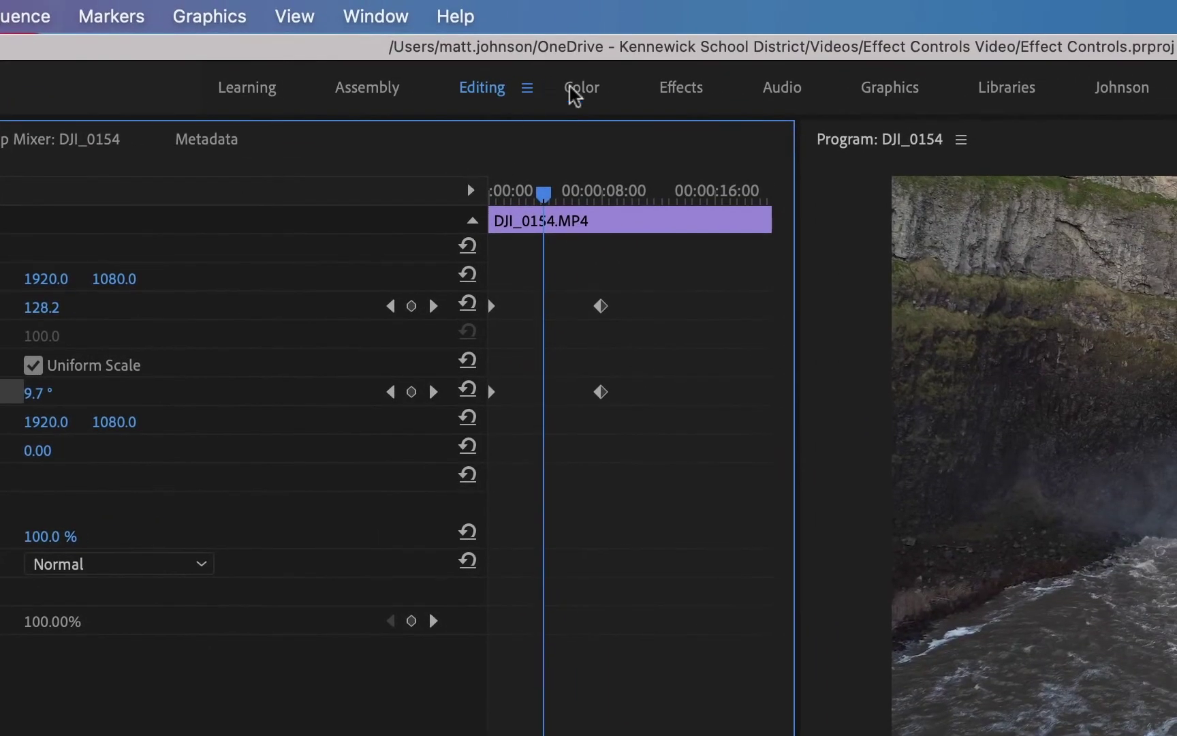
- Switch to the Color workspace, try a Lumetri Color exposure of 0.6 on the clip and reset it to 0
left_click(573, 99)
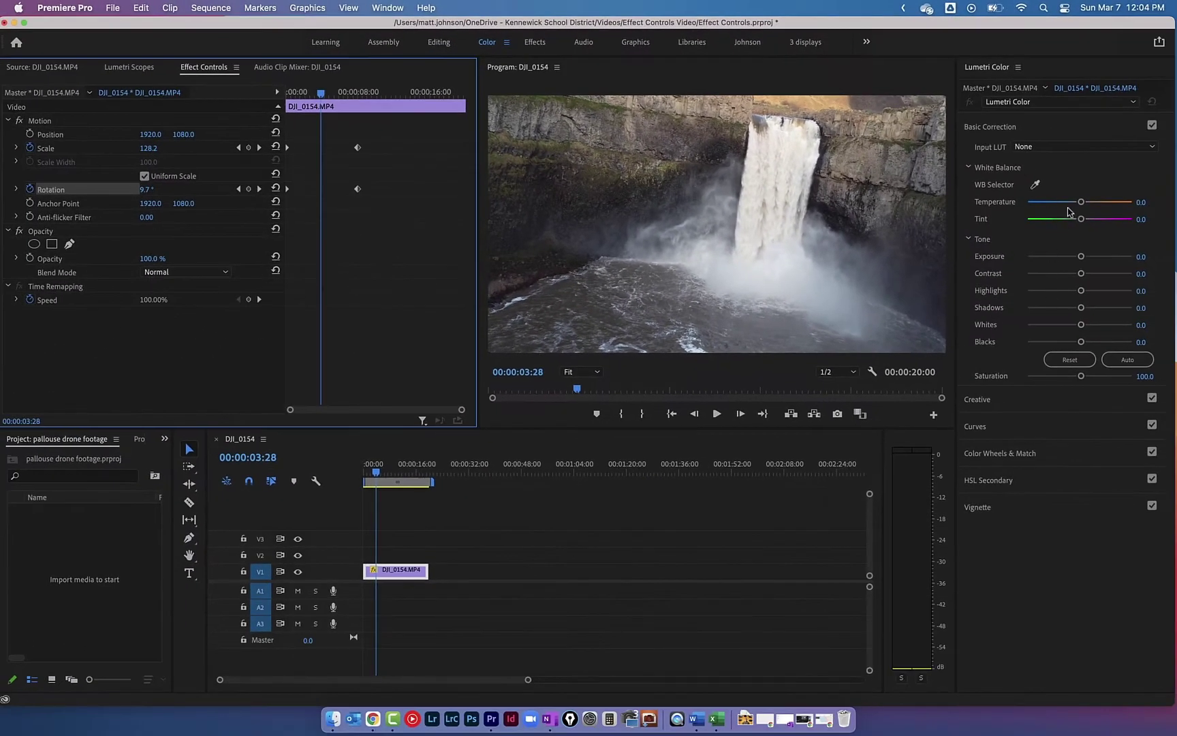
left_click(1060, 261)
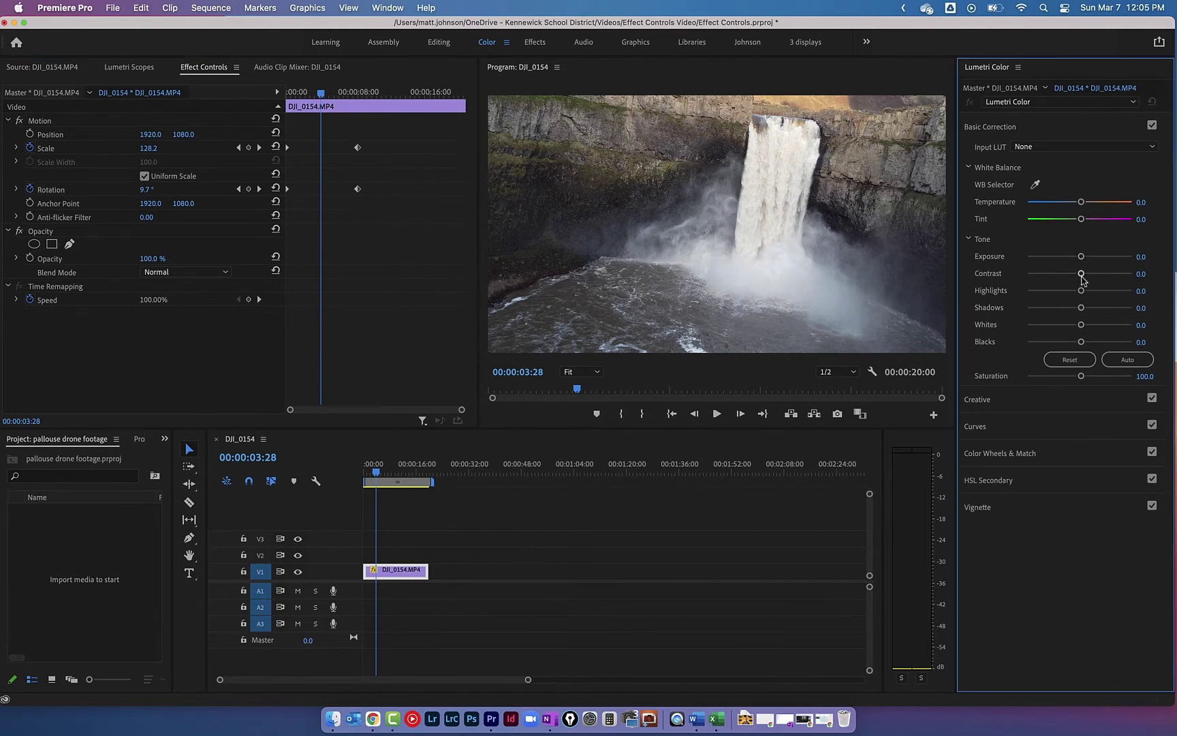
left_click(1084, 259)
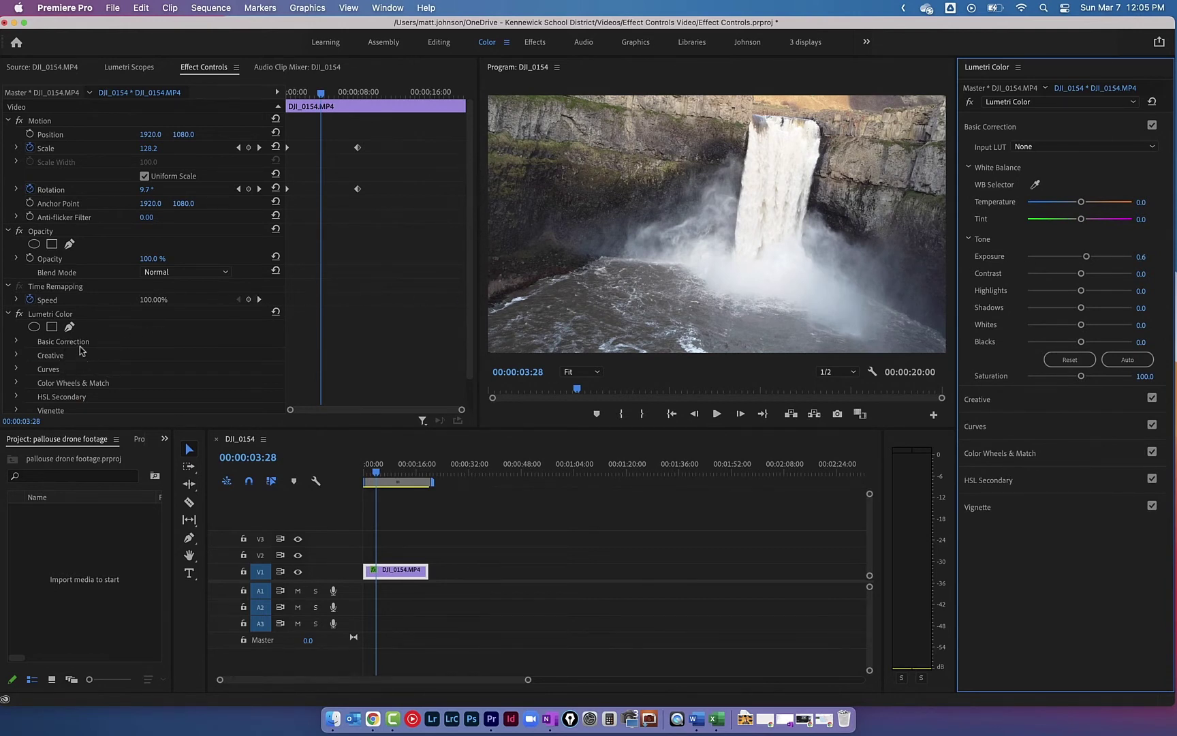
scroll(80, 350, "down", 2)
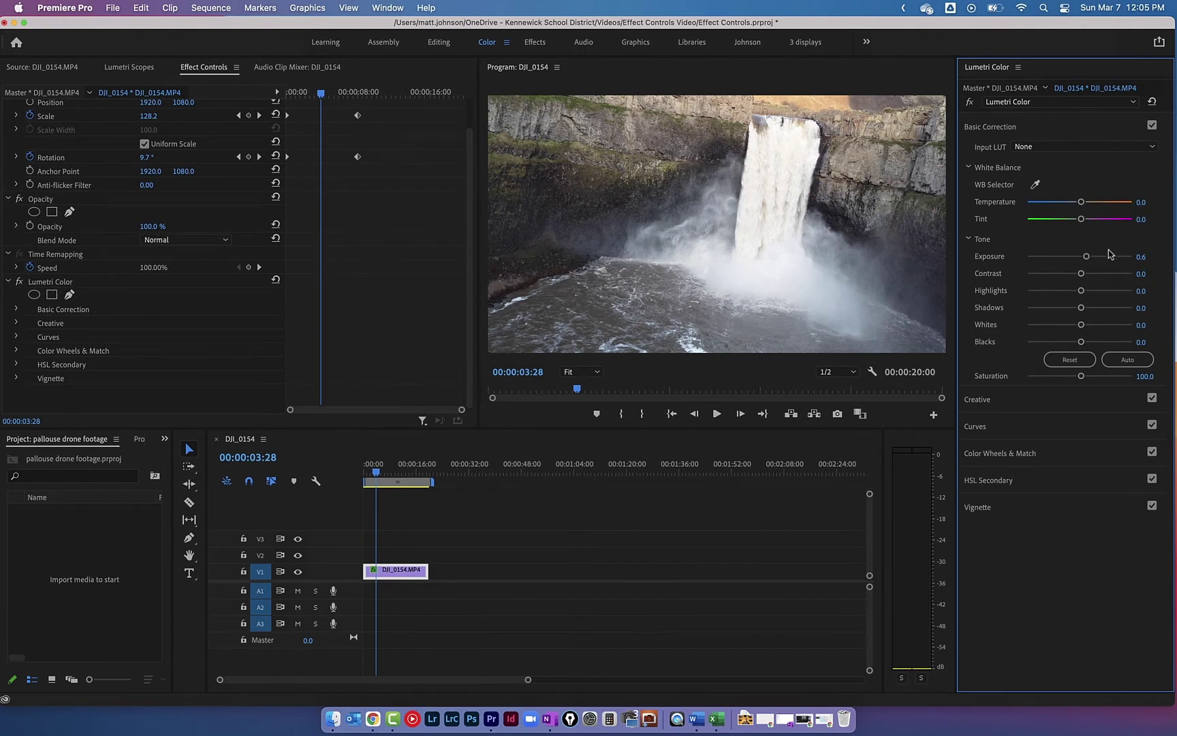
double_click(1087, 257)
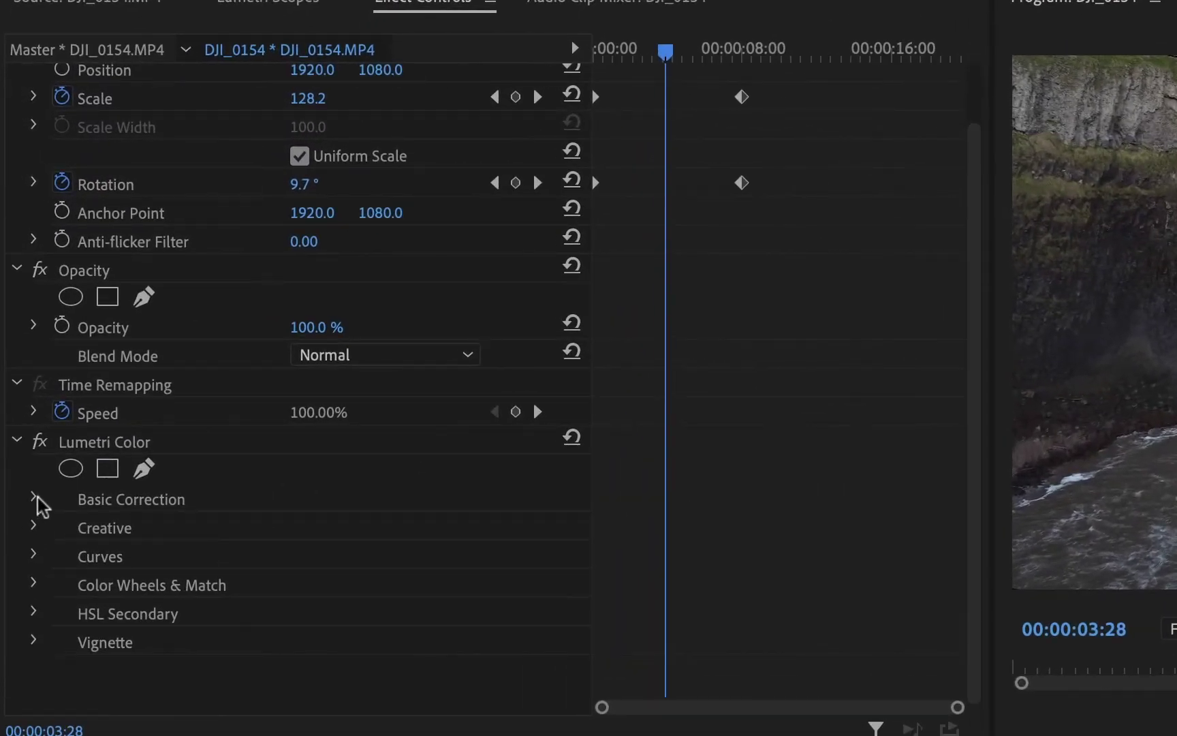
- Expand Exposure under Lumetri Color's Basic Correction and enable its animation with a keyframe at 00:00:00:00
left_click(36, 498)
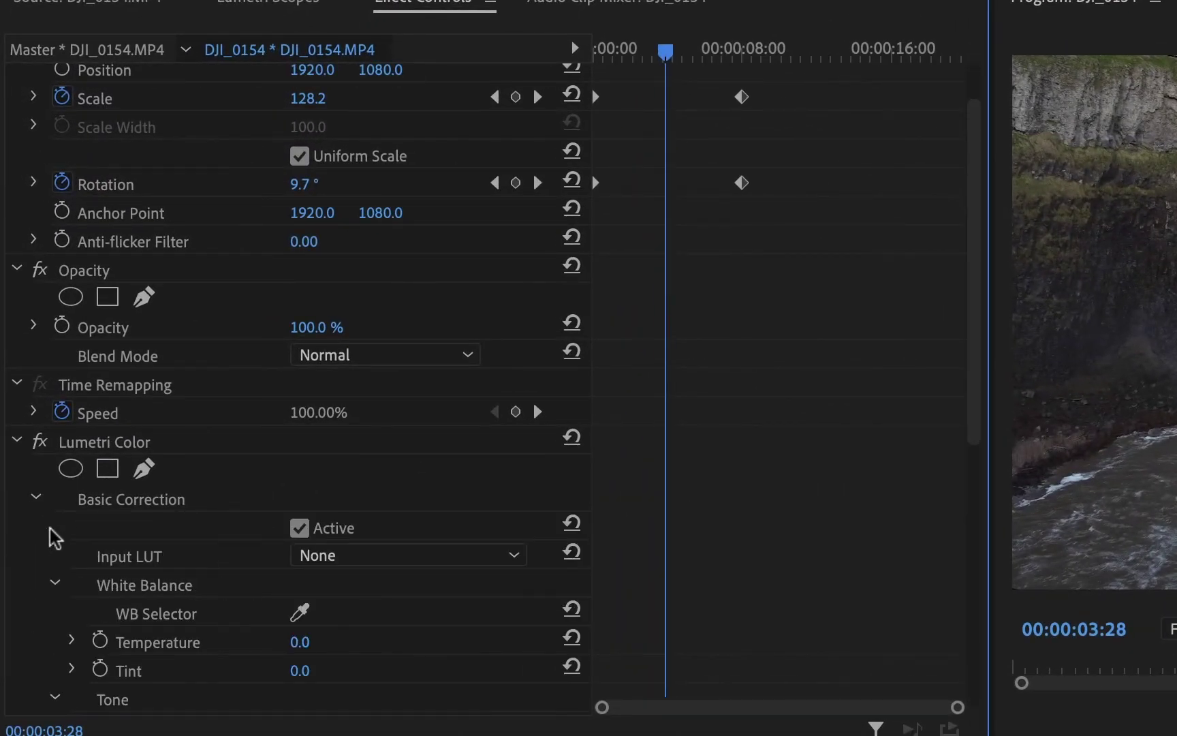
scroll(52, 535, "down", 4)
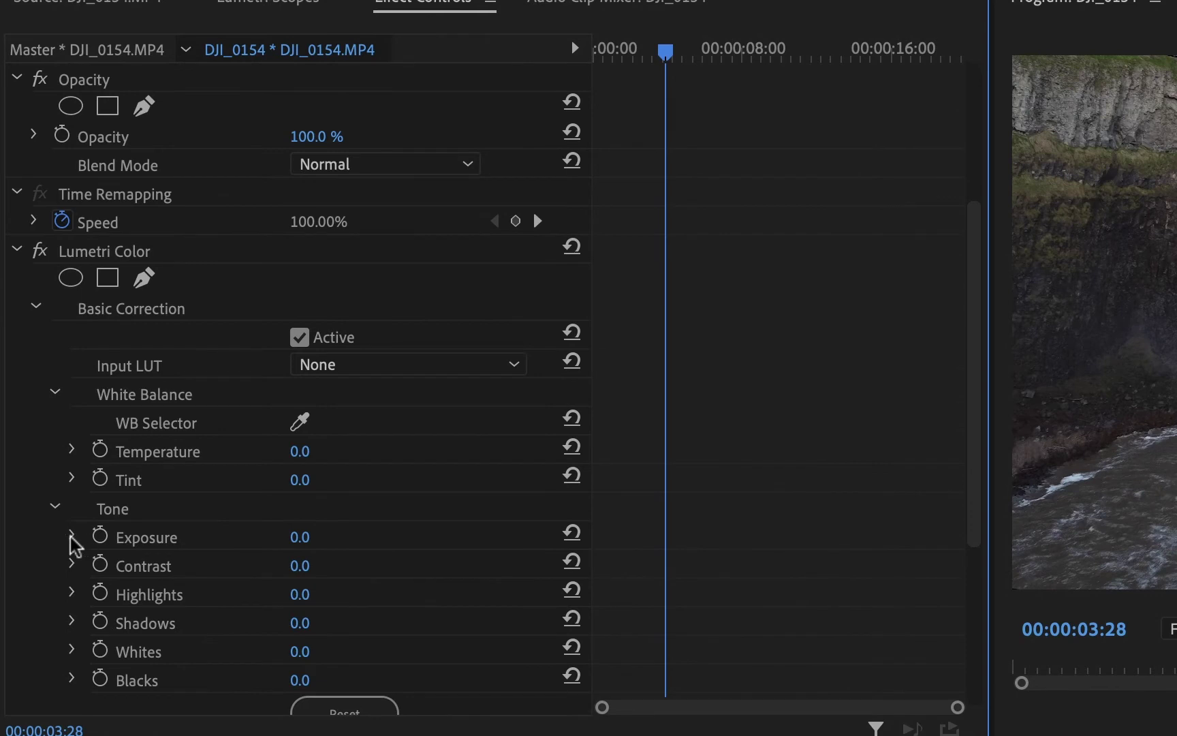
left_click(72, 536)
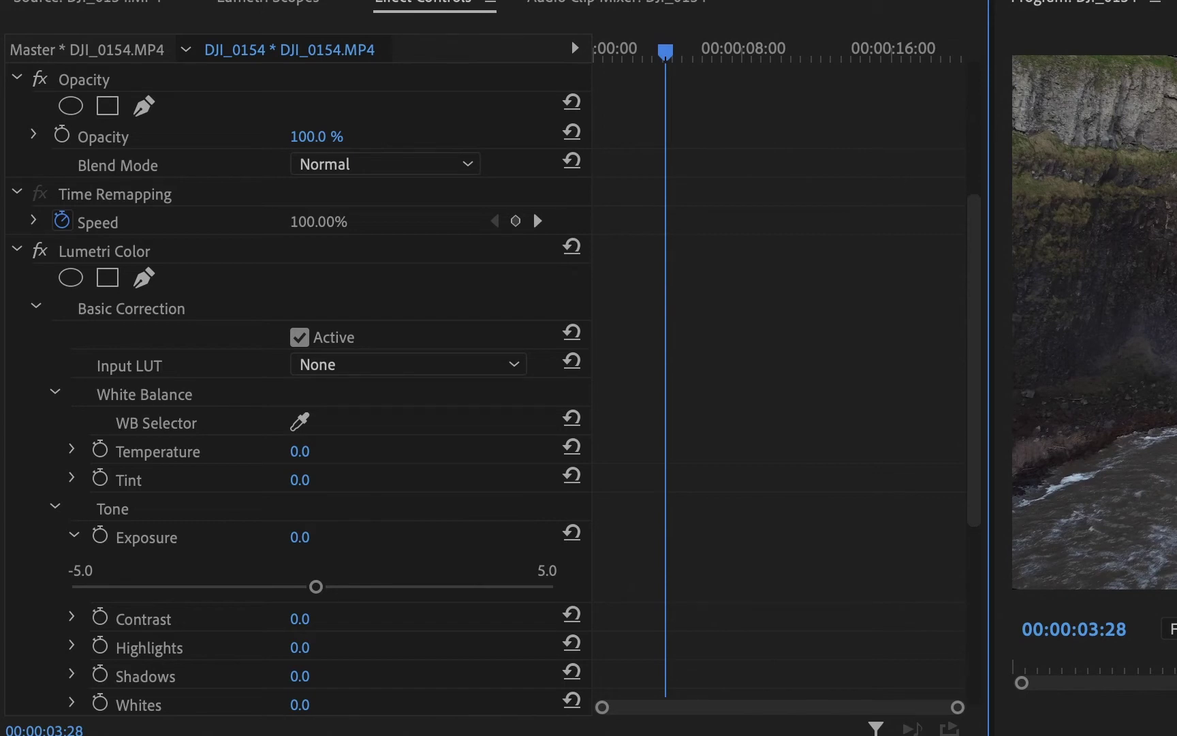
left_click_drag(1073, 629, 1168, 629)
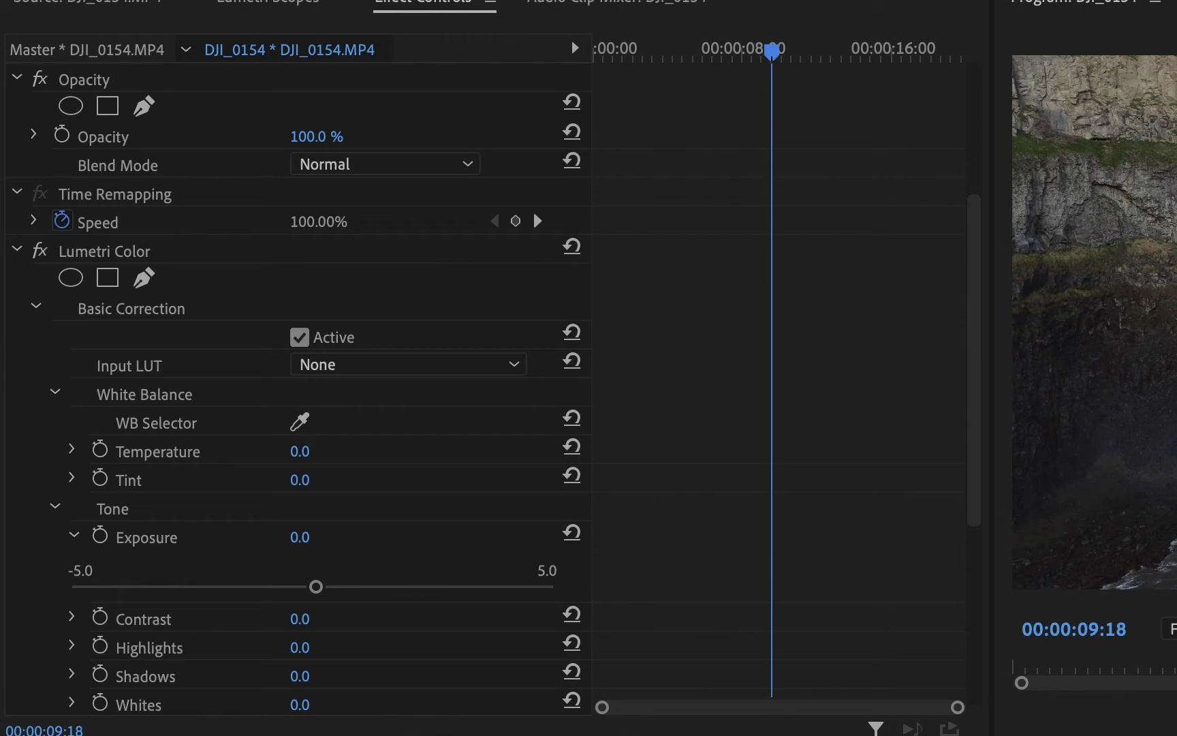
mouse_move(1074, 629)
left_mouse_down()
mouse_move(1124, 628)
mouse_move(1070, 629)
left_mouse_up()
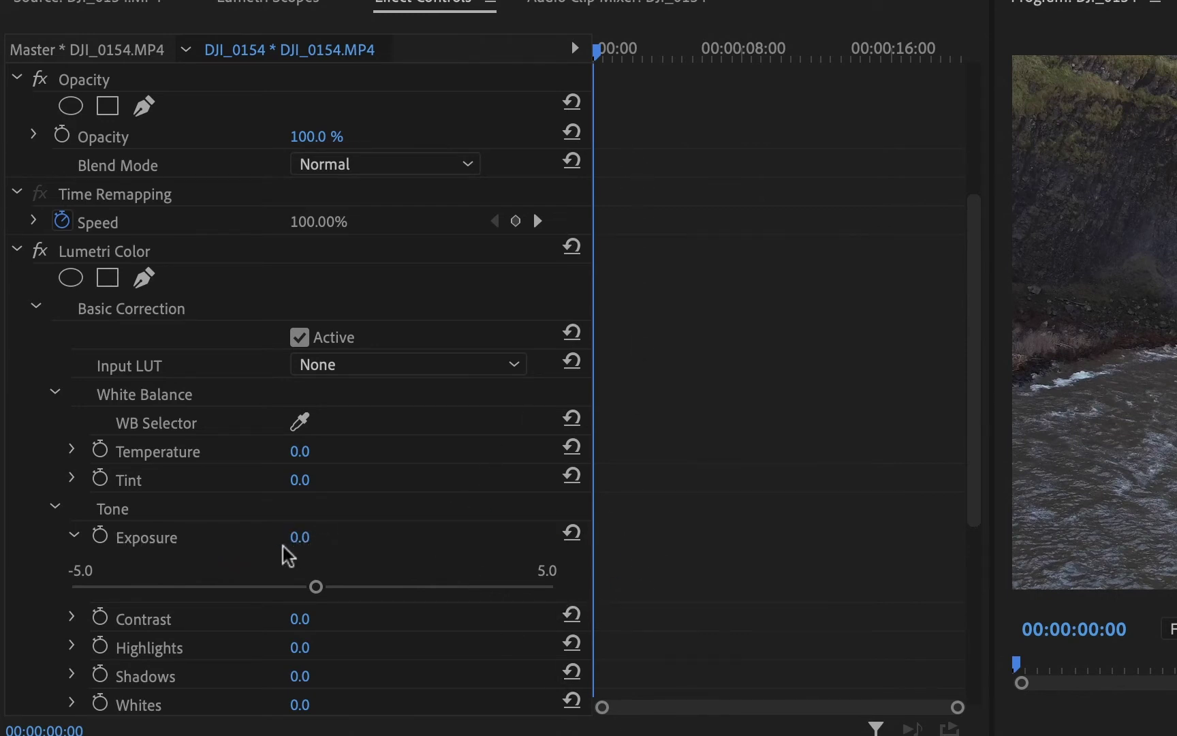
left_click(100, 542)
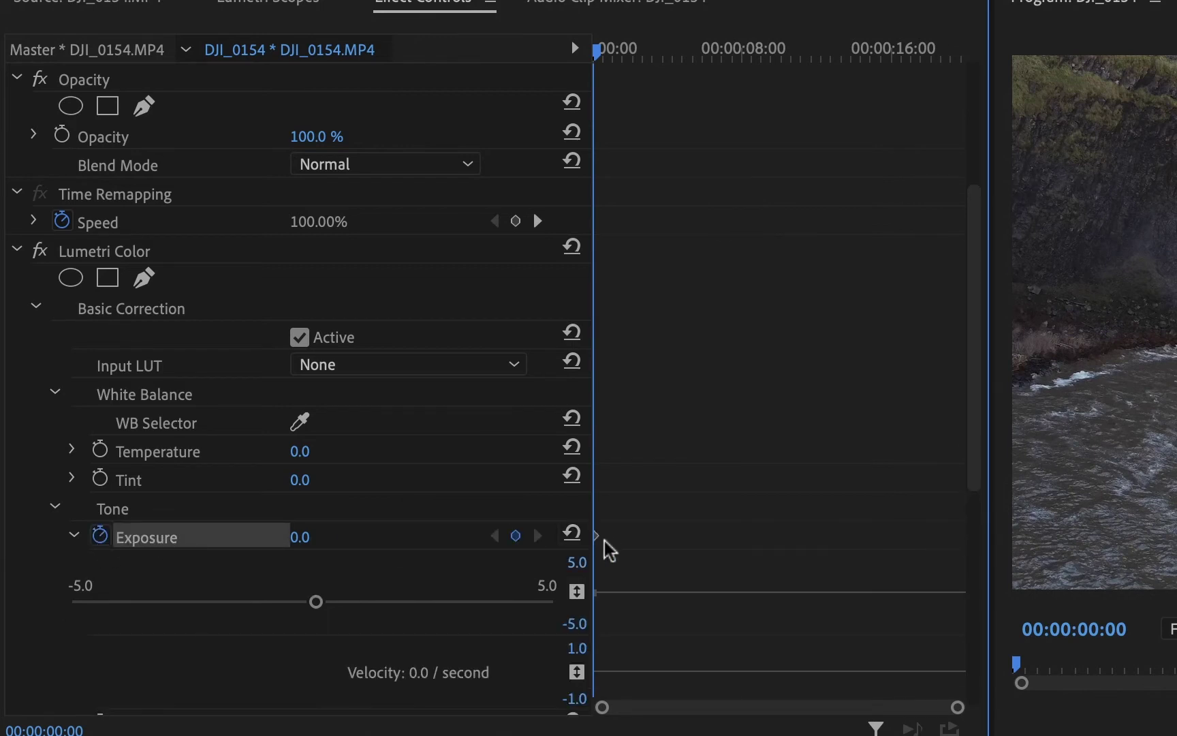
- Add an Exposure keyframe of 0 at the clip's end, 00:00:20:00
left_click(612, 64)
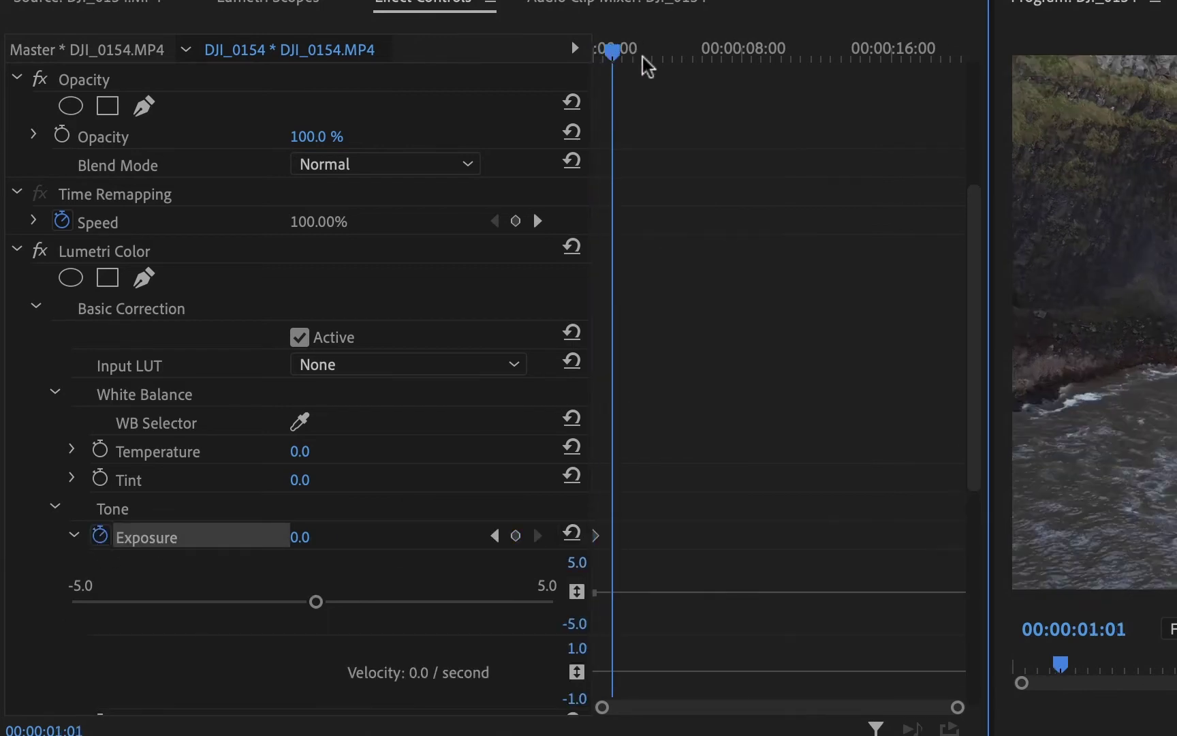
left_click_drag(648, 67, 978, 78)
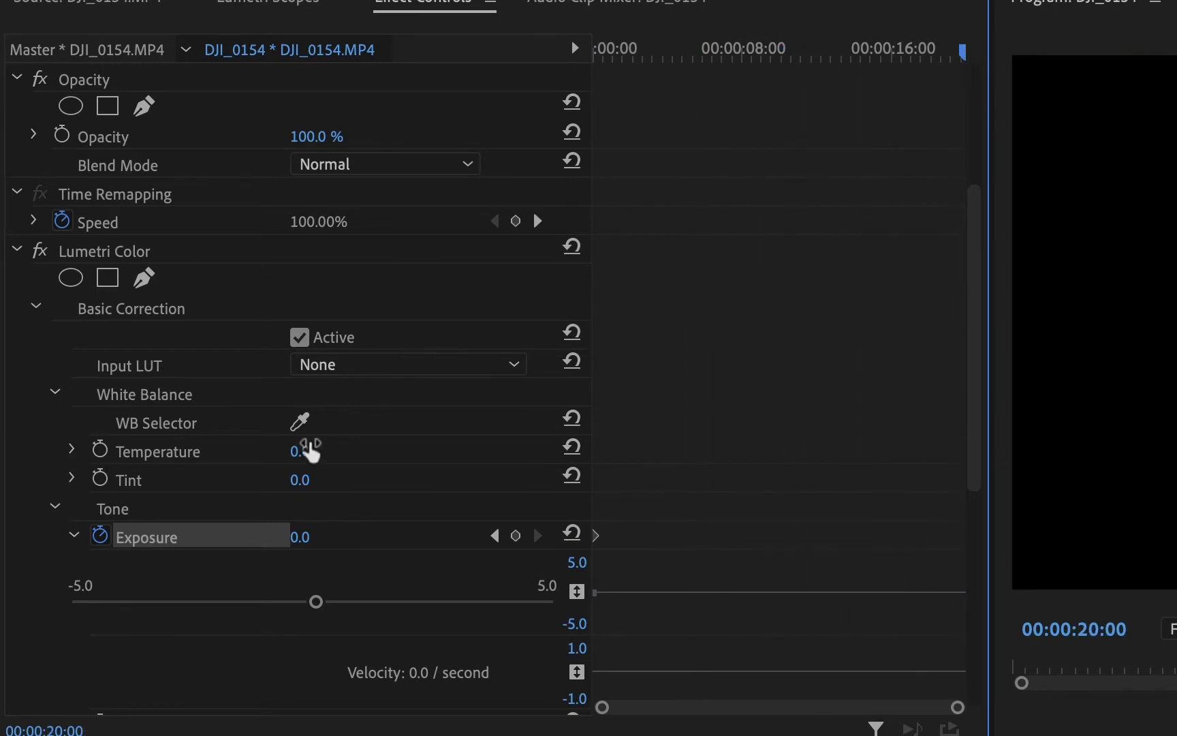
left_click(516, 542)
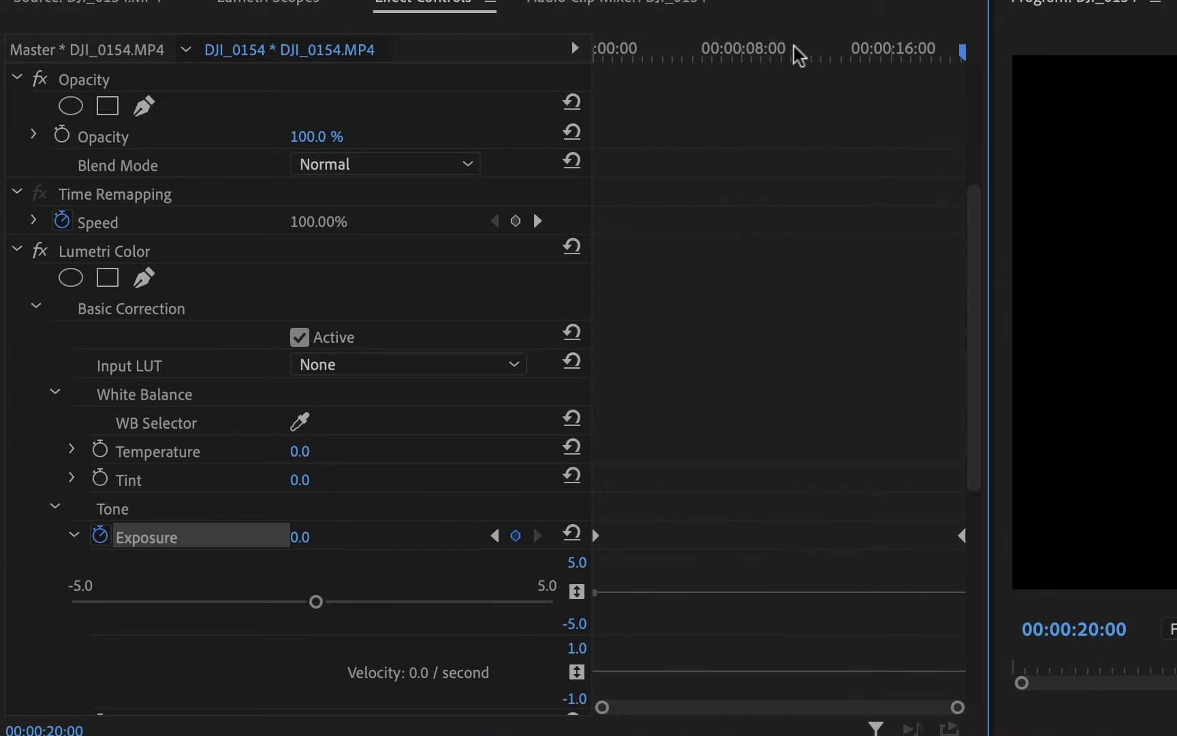
- Add an Exposure keyframe of 7.0 at 00:00:09:19 and play the brightening from the clip's start
mouse_move(791, 46)
left_mouse_down()
mouse_move(769, 47)
mouse_move(778, 58)
left_mouse_up()
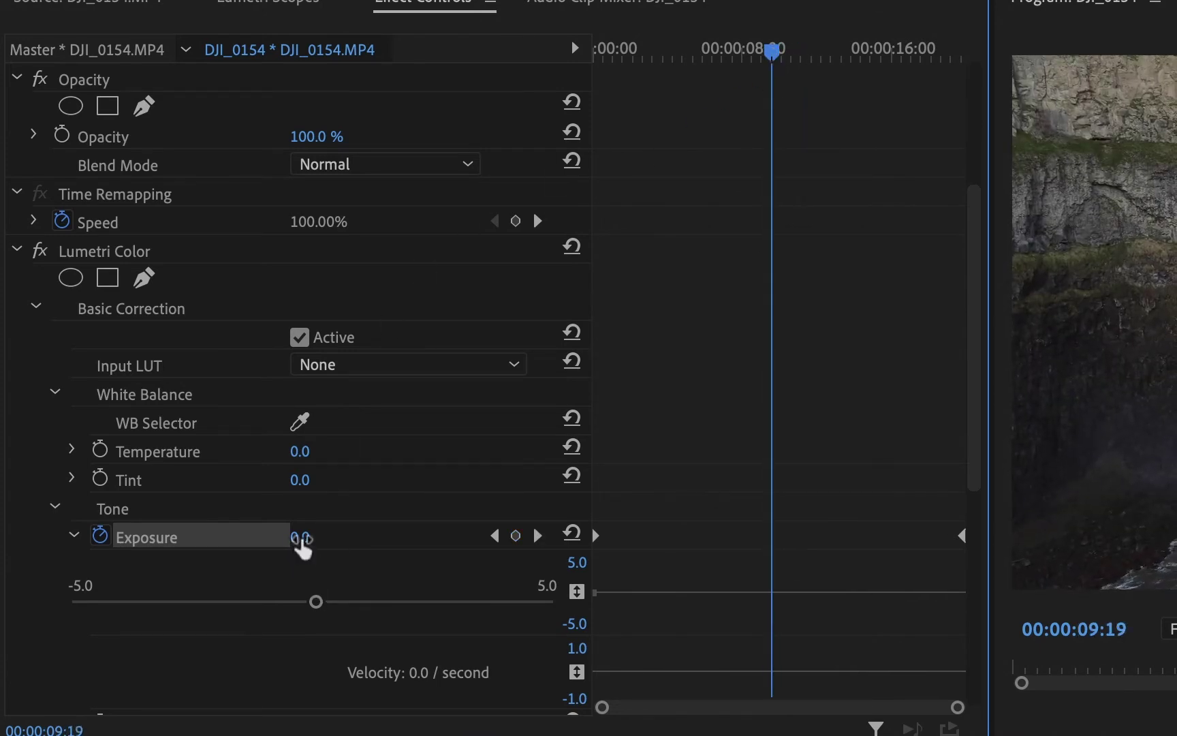
left_click_drag(303, 538, 350, 538)
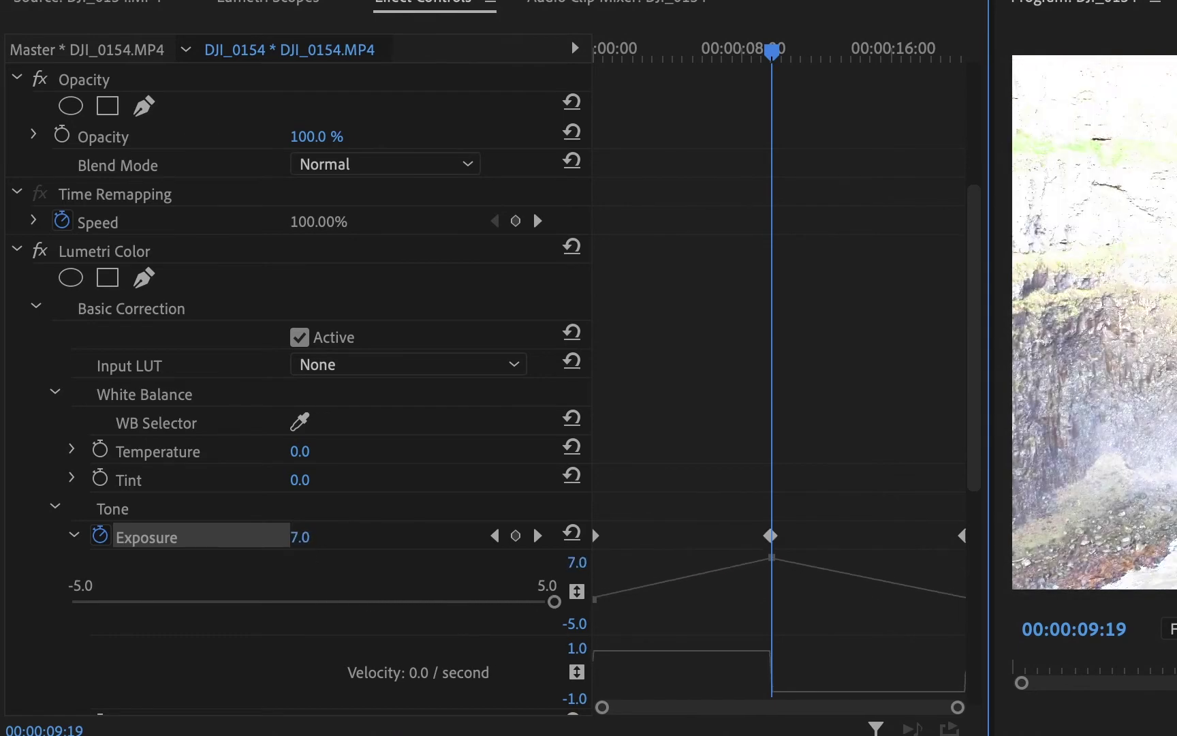
left_click(773, 56)
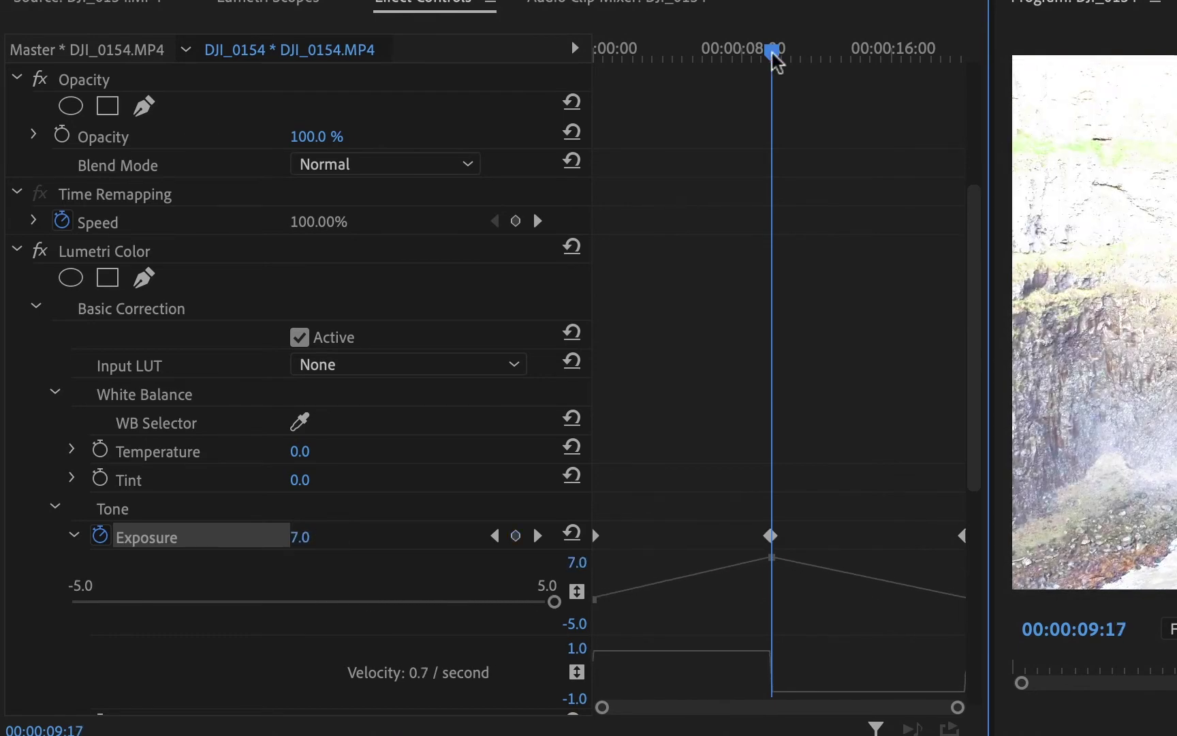
left_click_drag(776, 61, 552, 79)
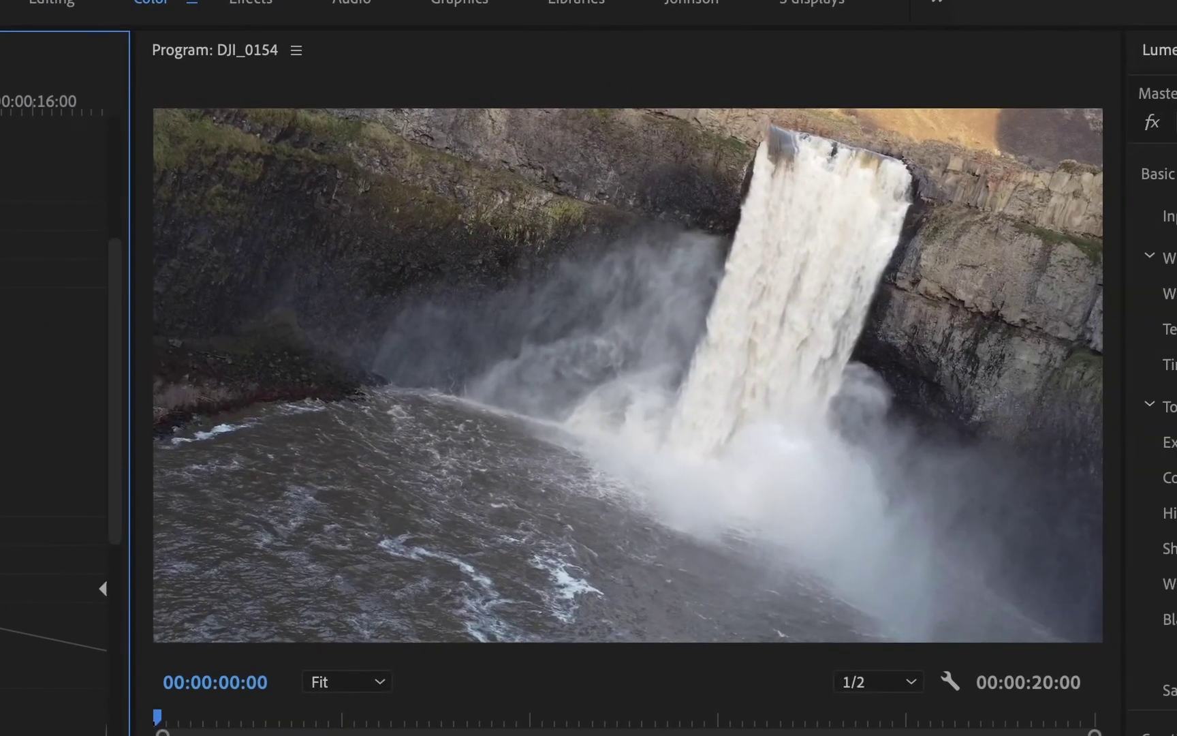
key("space")
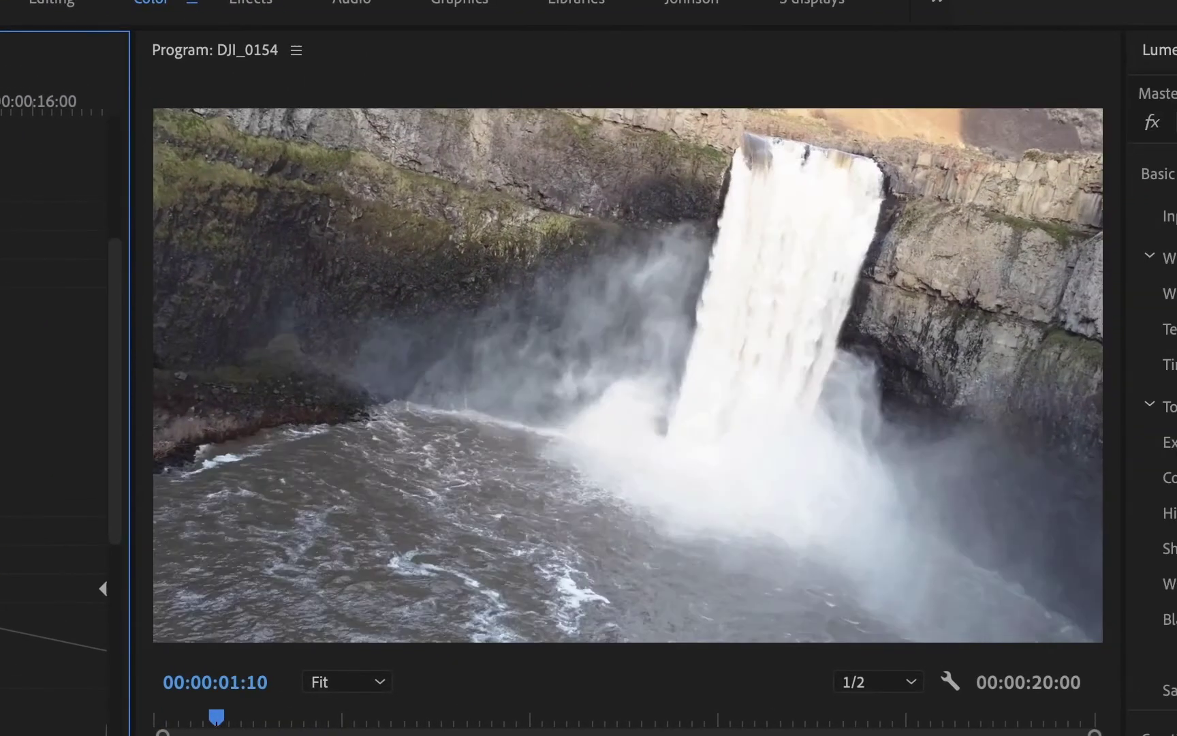
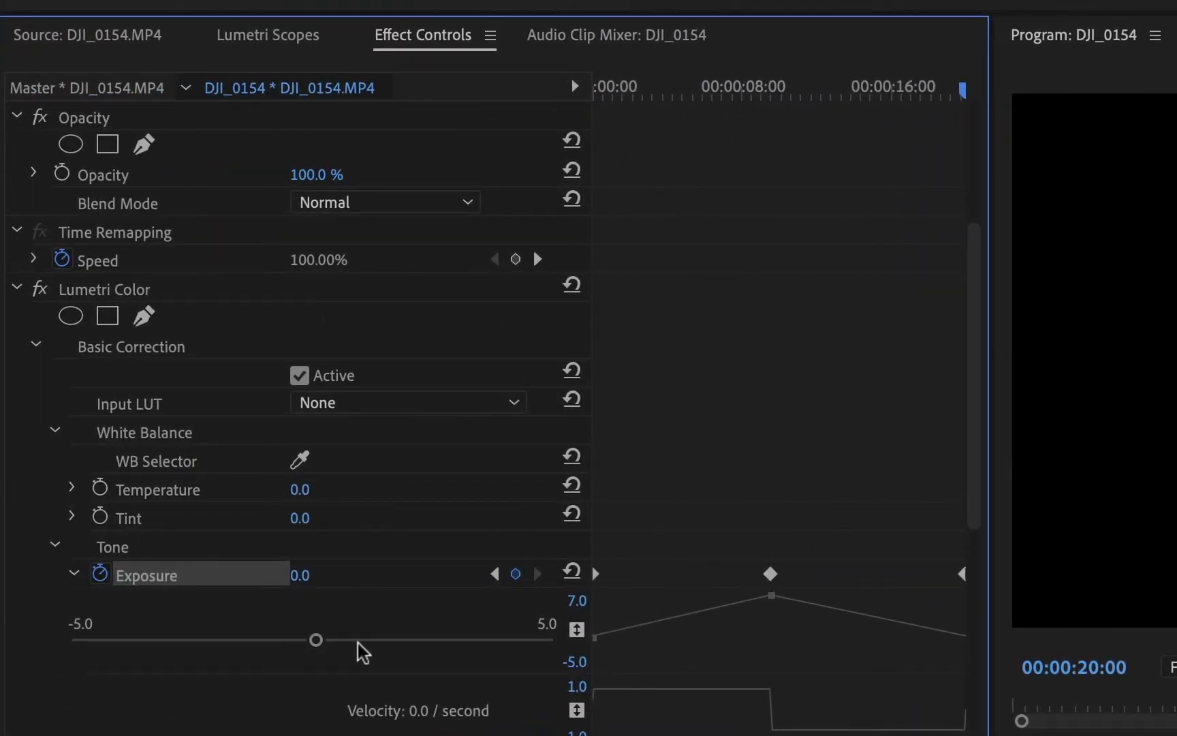
- Collapse the Exposure property and delete its middle keyframe
left_click(73, 576)
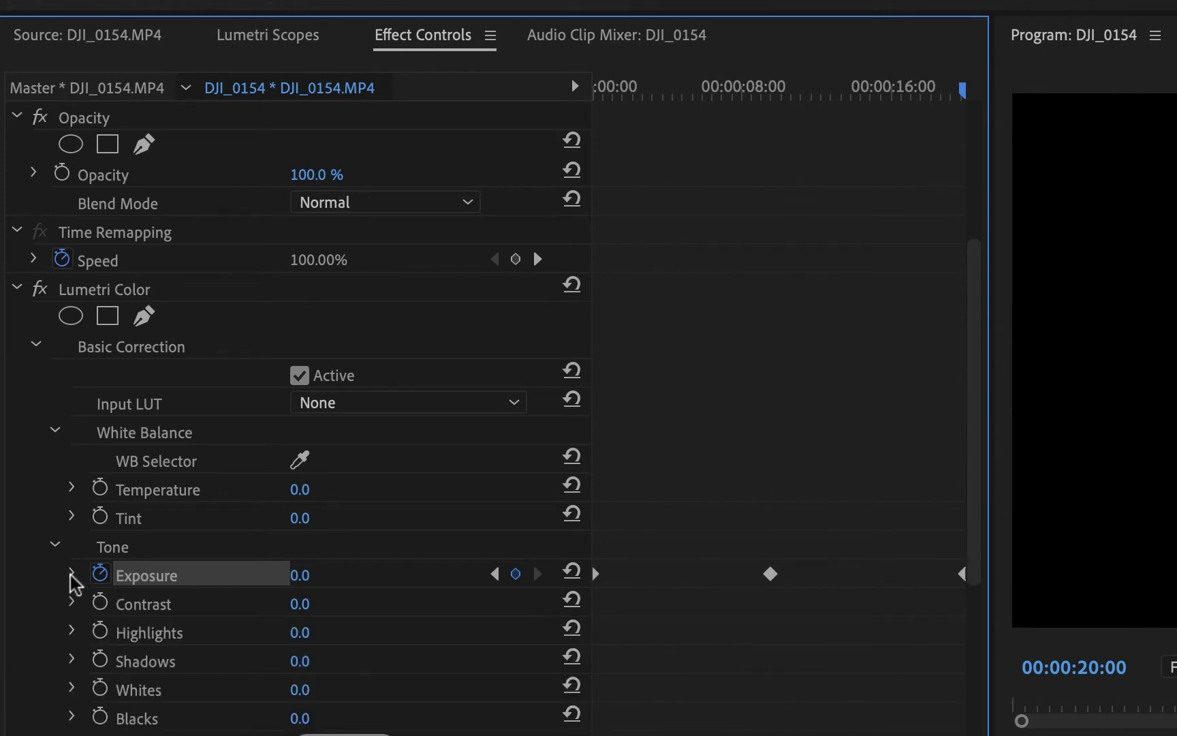
left_click(72, 575)
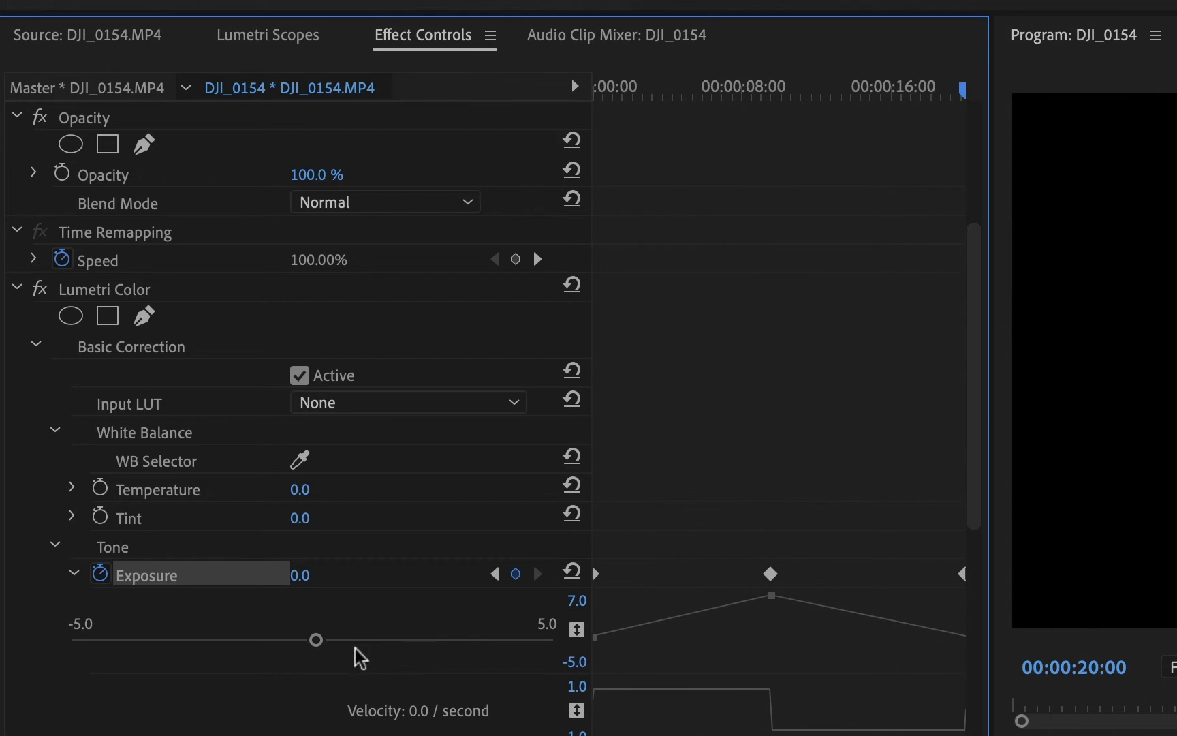
left_click(74, 575)
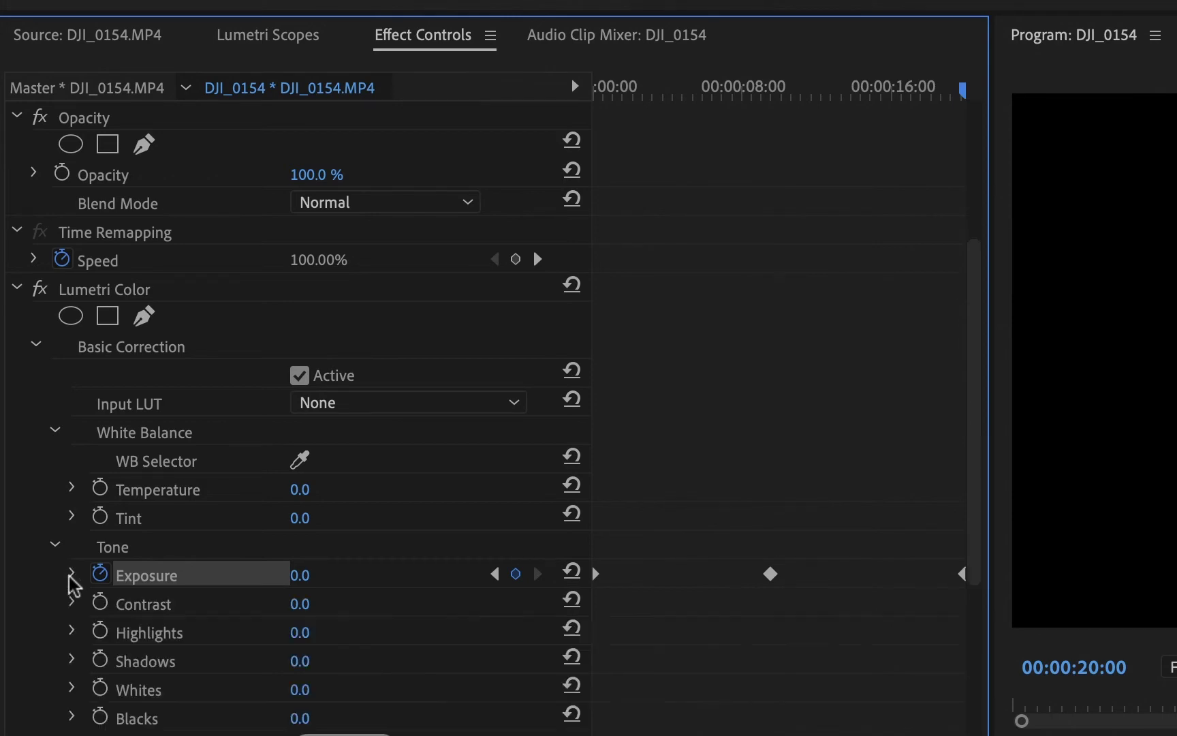
scroll(204, 625, "down", 4)
scroll(208, 626, "down", 3)
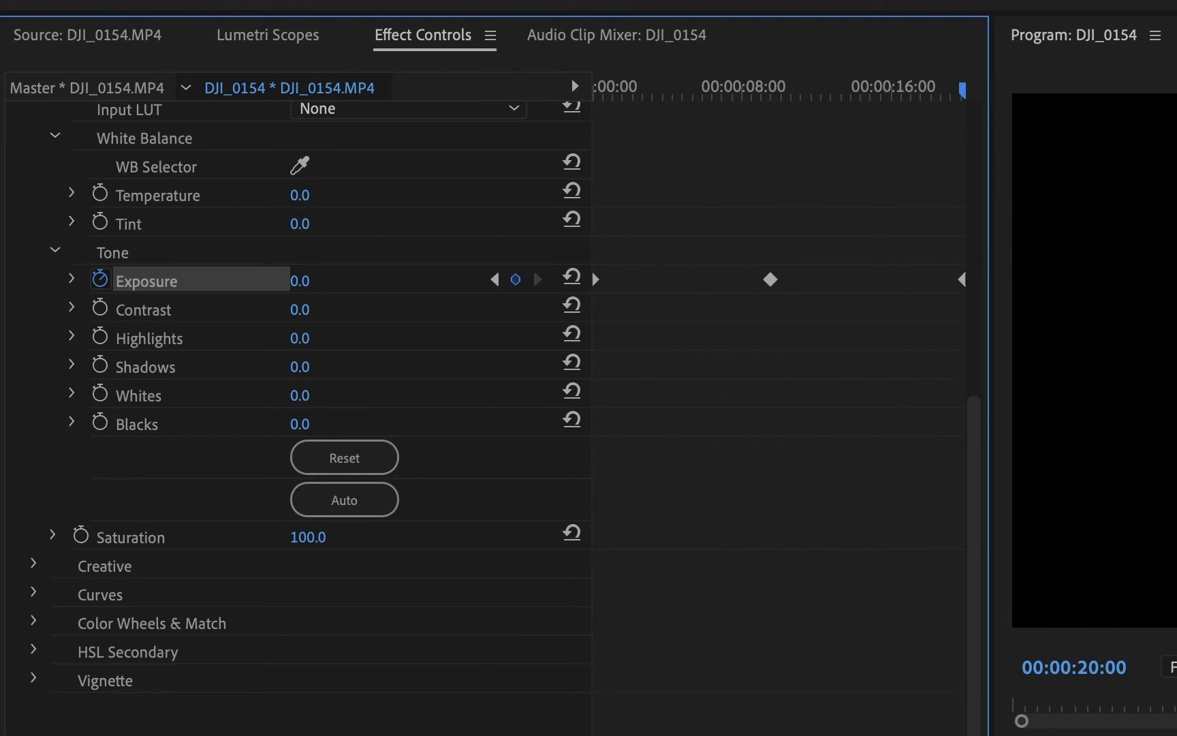
left_click(770, 280)
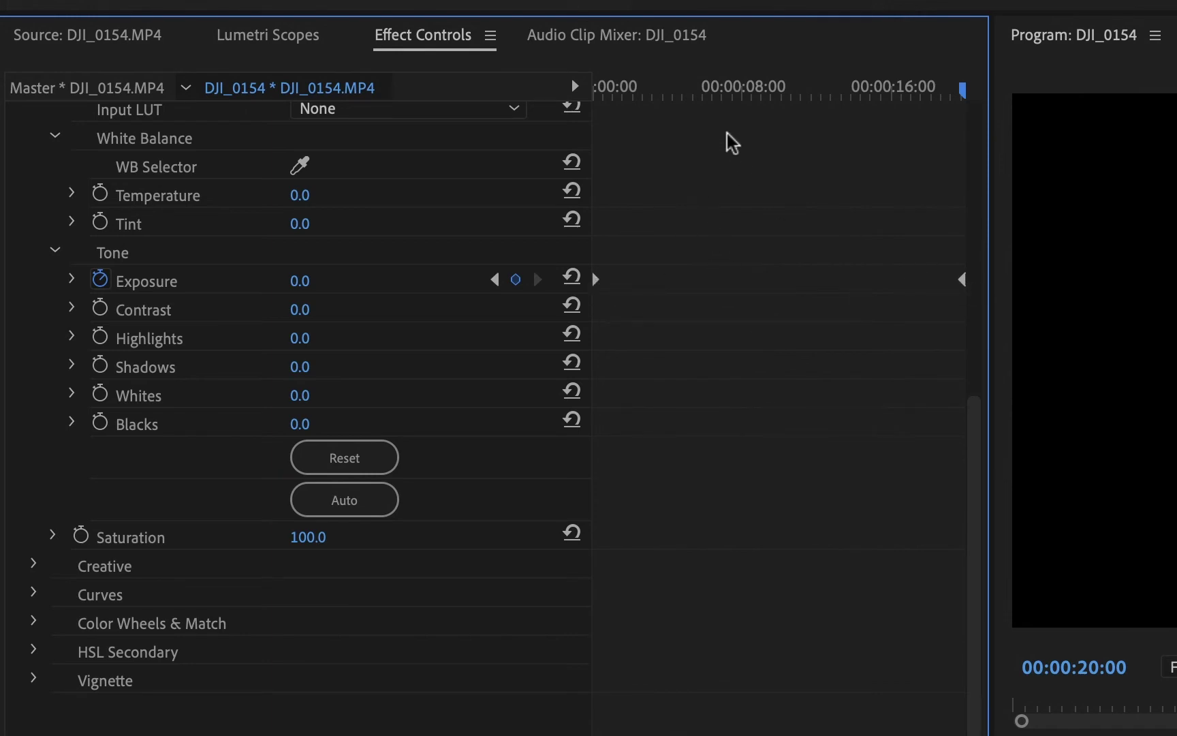
- Expand Saturation under Lumetri Color's Basic Correction and enable its animation with a keyframe of 100 at 00:00:00:00
left_click_drag(664, 96, 721, 112)
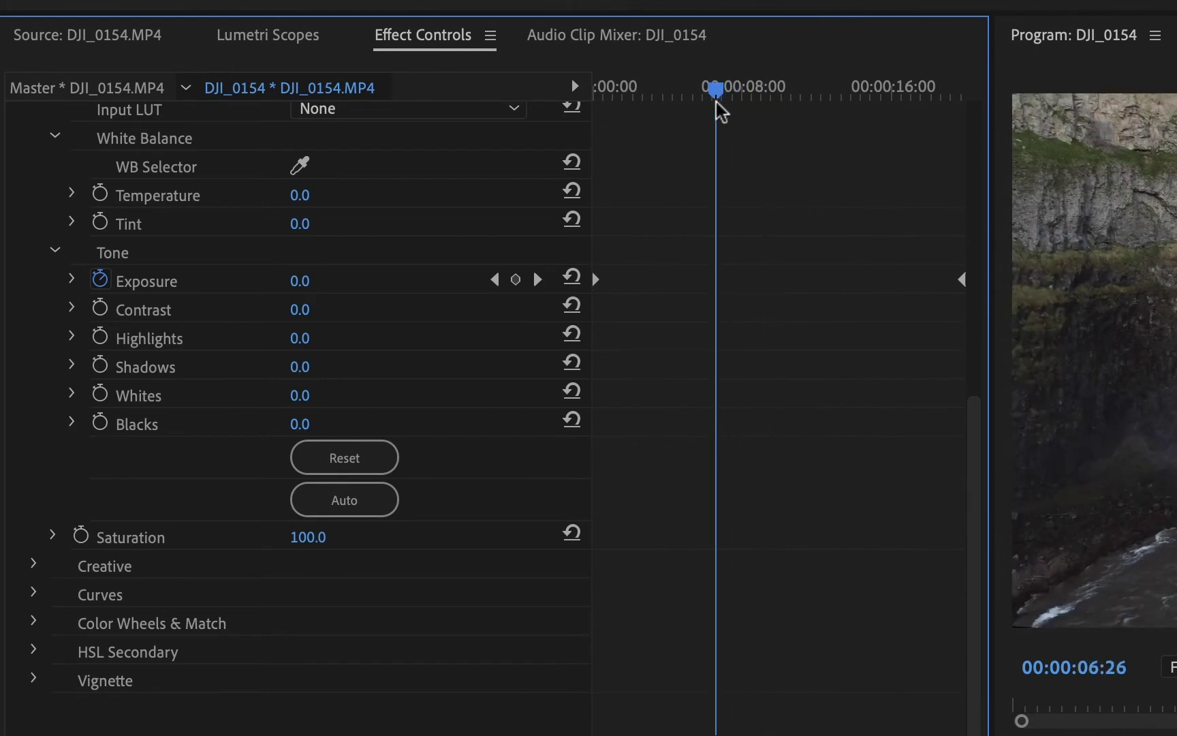
left_click(53, 535)
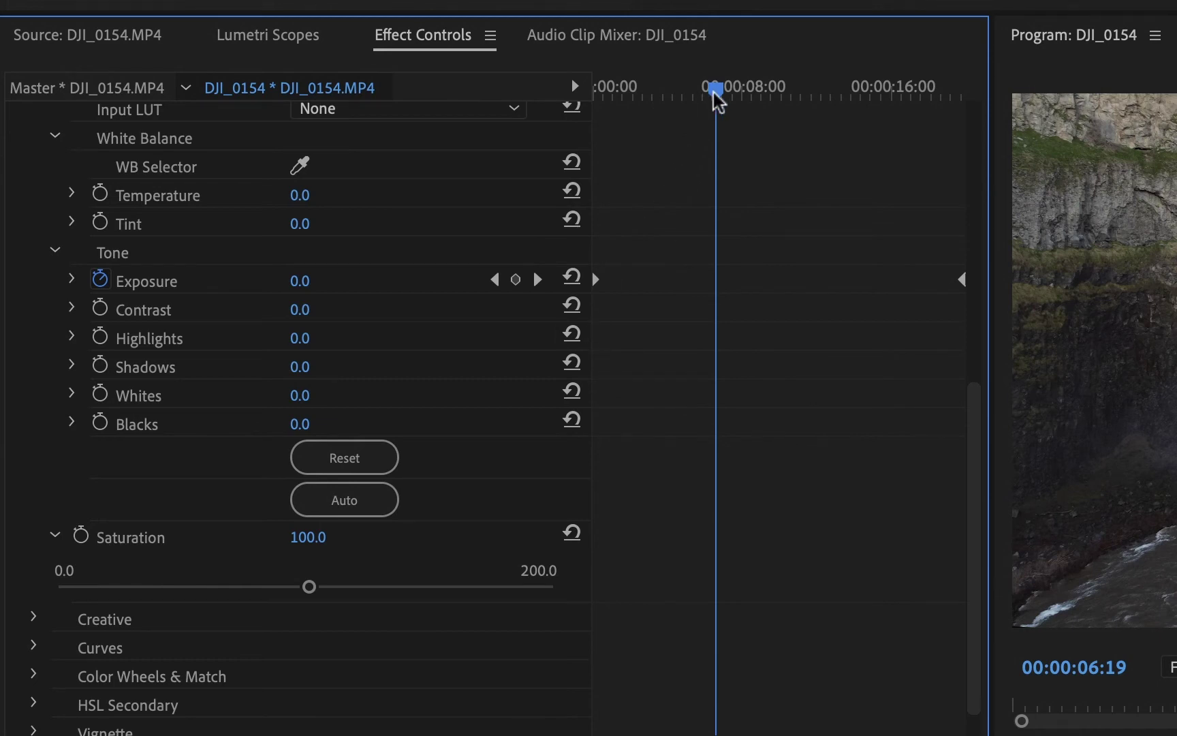
left_click_drag(705, 96, 560, 100)
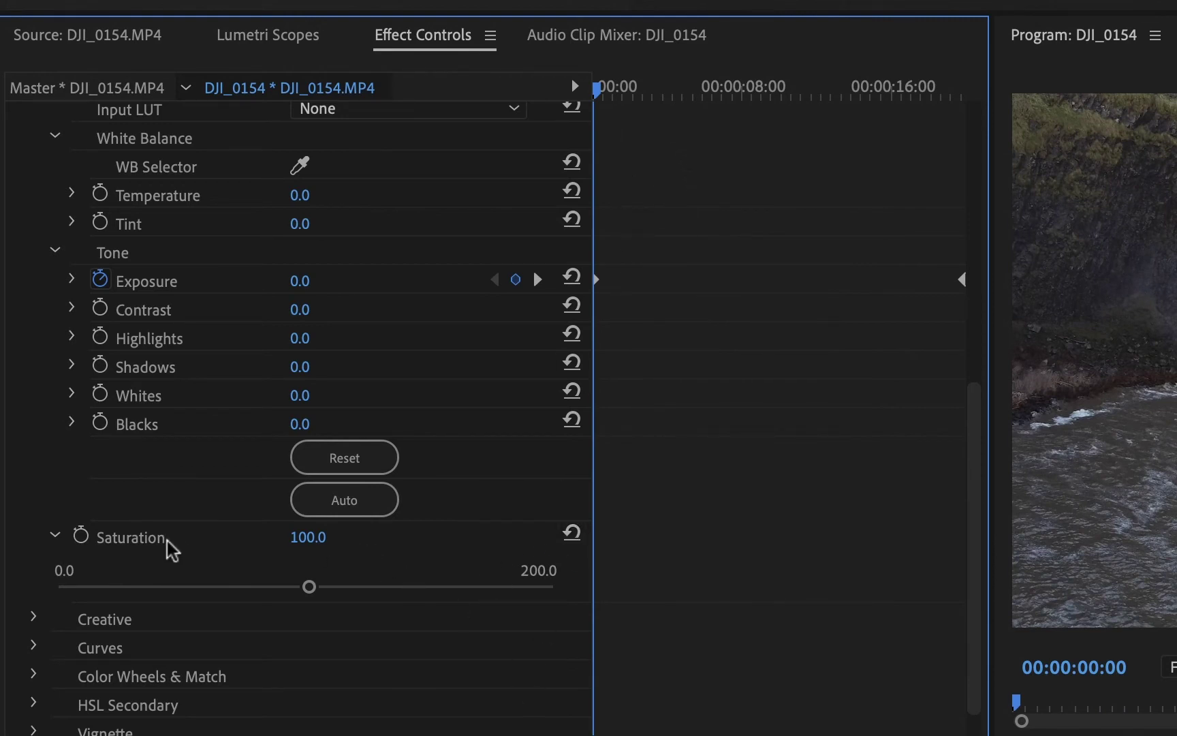
left_click(81, 538)
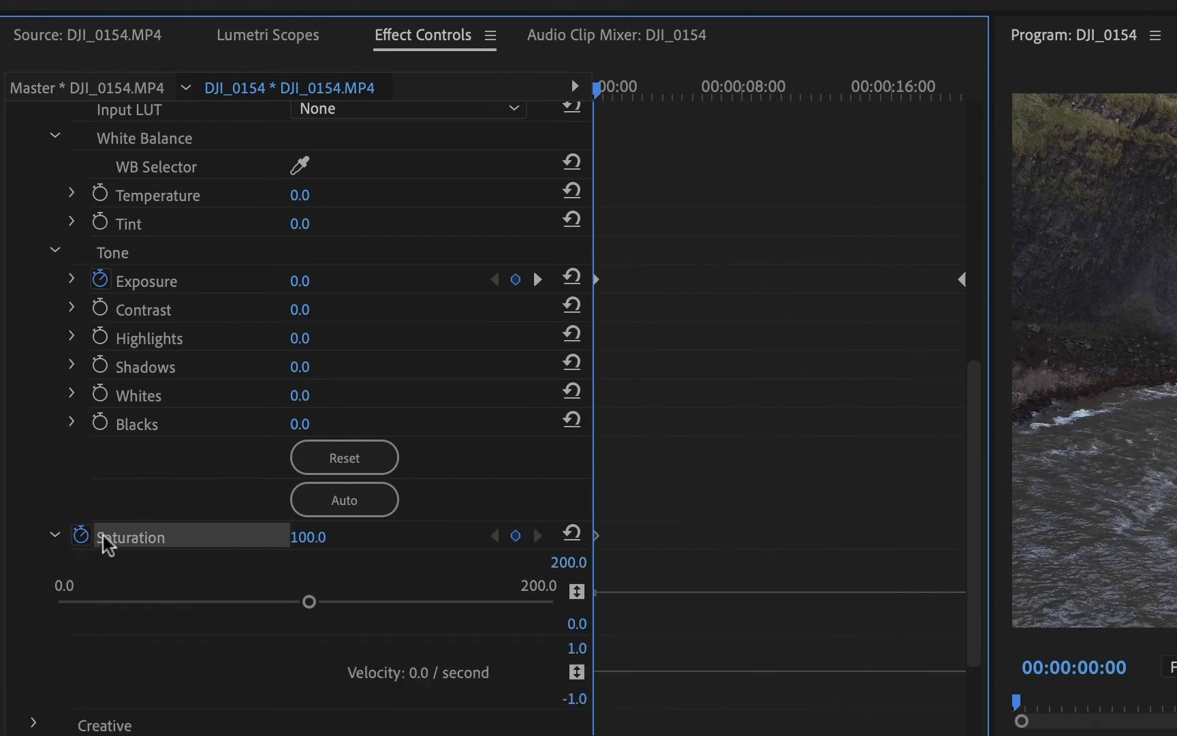
- Add a Saturation keyframe of 0 at 00:00:04:20 and play the fade to black and white from the clip's start
left_click_drag(609, 98, 681, 102)
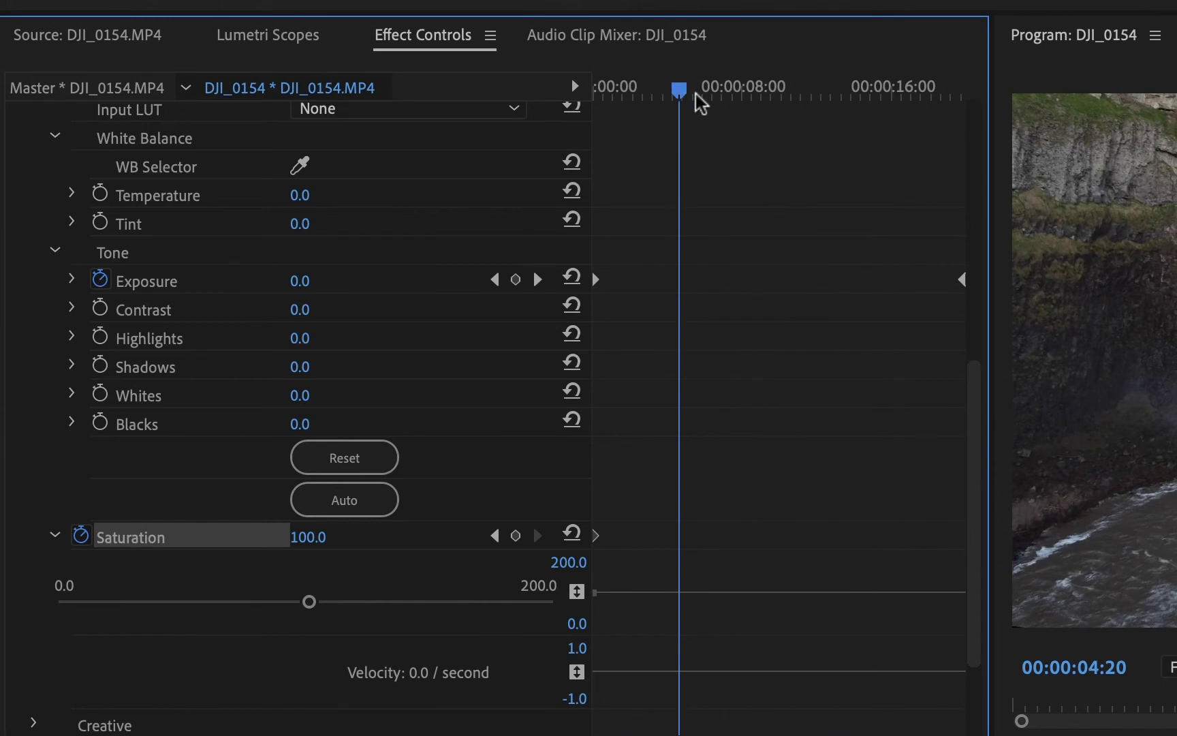
left_click_drag(327, 538, 258, 538)
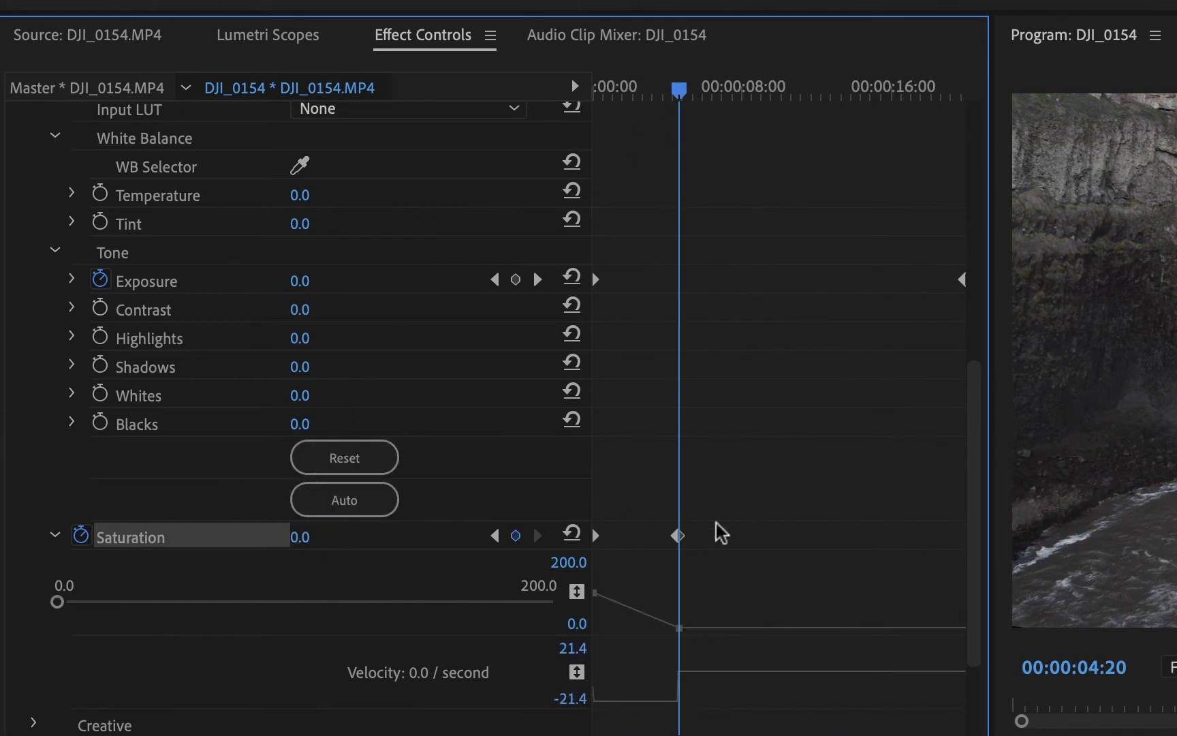
left_click_drag(678, 91, 561, 106)
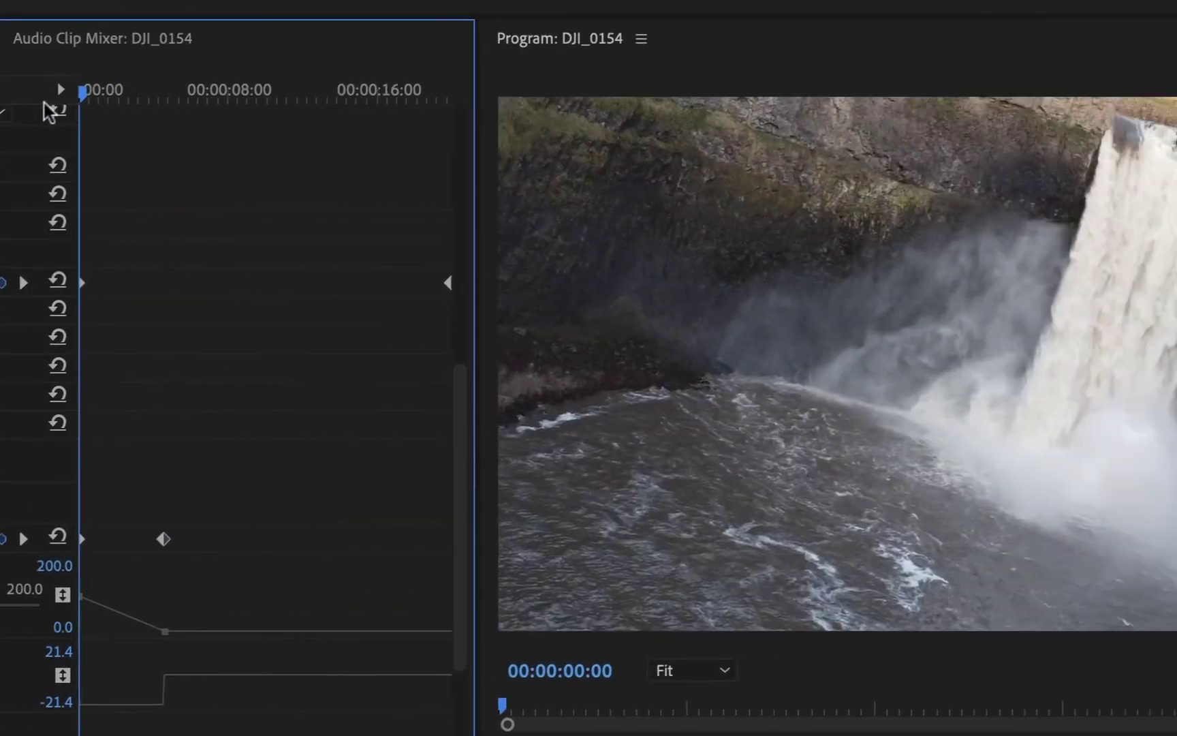
key("space")
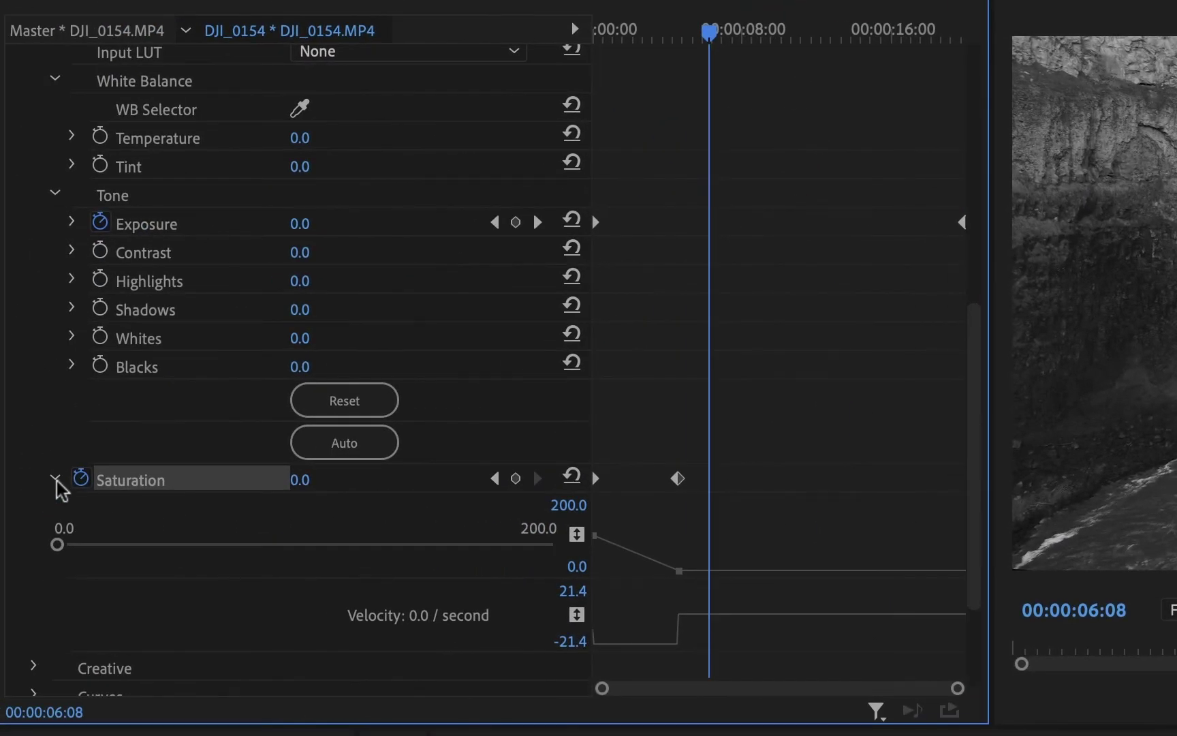
- Collapse the Saturation property and look over the other Lumetri Color parameters that can be animated
left_click(57, 480)
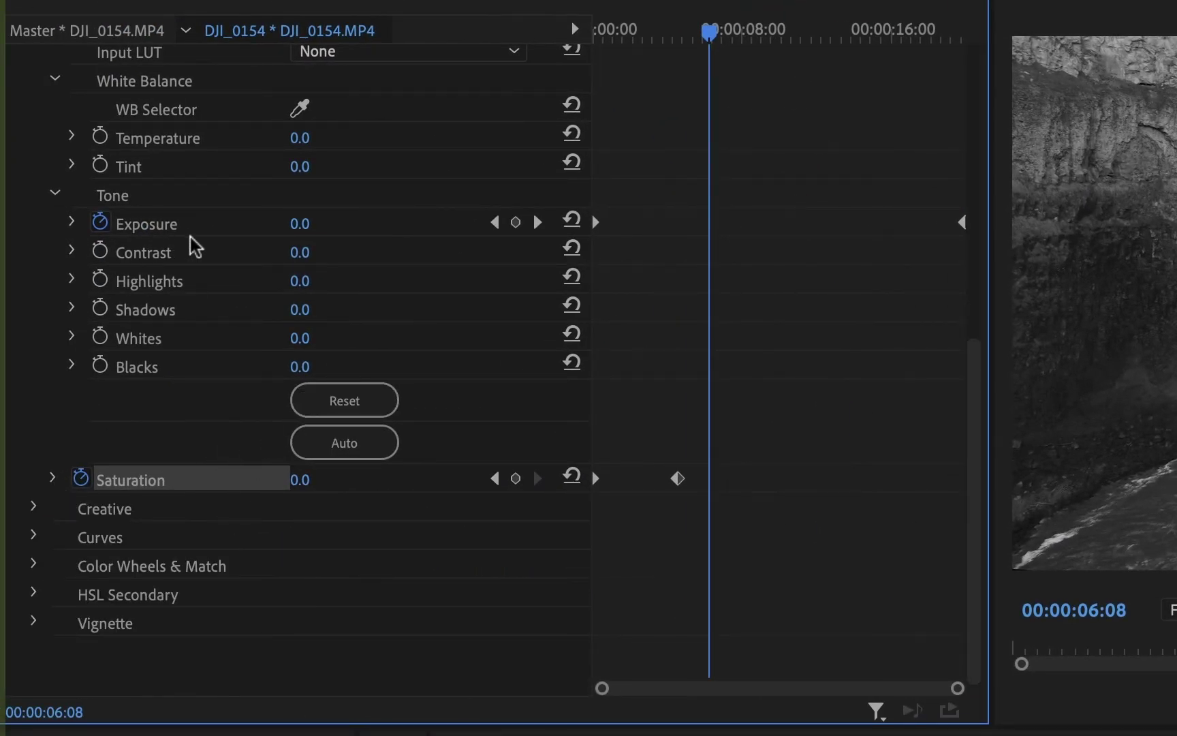
scroll(143, 321, "up", 8)
scroll(140, 320, "down", 7)
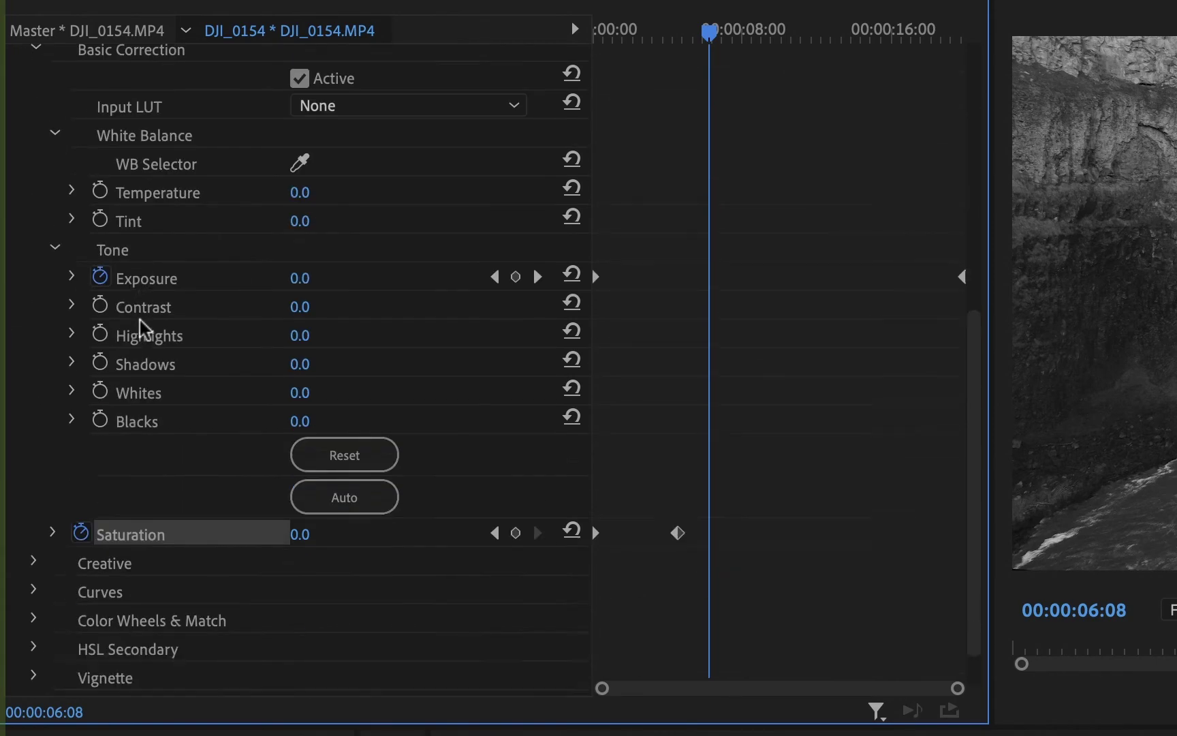
scroll(143, 327, "down", 2)
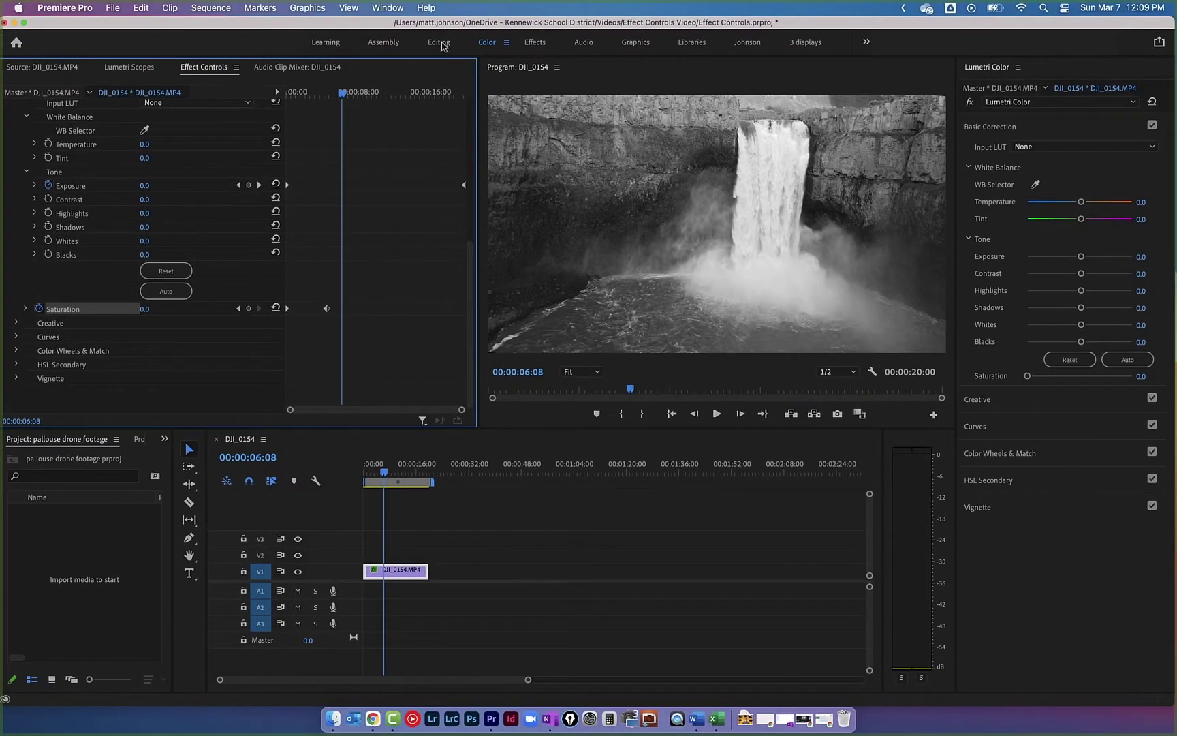
- In the Editing workspace, search the effects for "blur" and apply Gaussian Blur to the DJI_0154.MP4 clip on V1
left_click(438, 43)
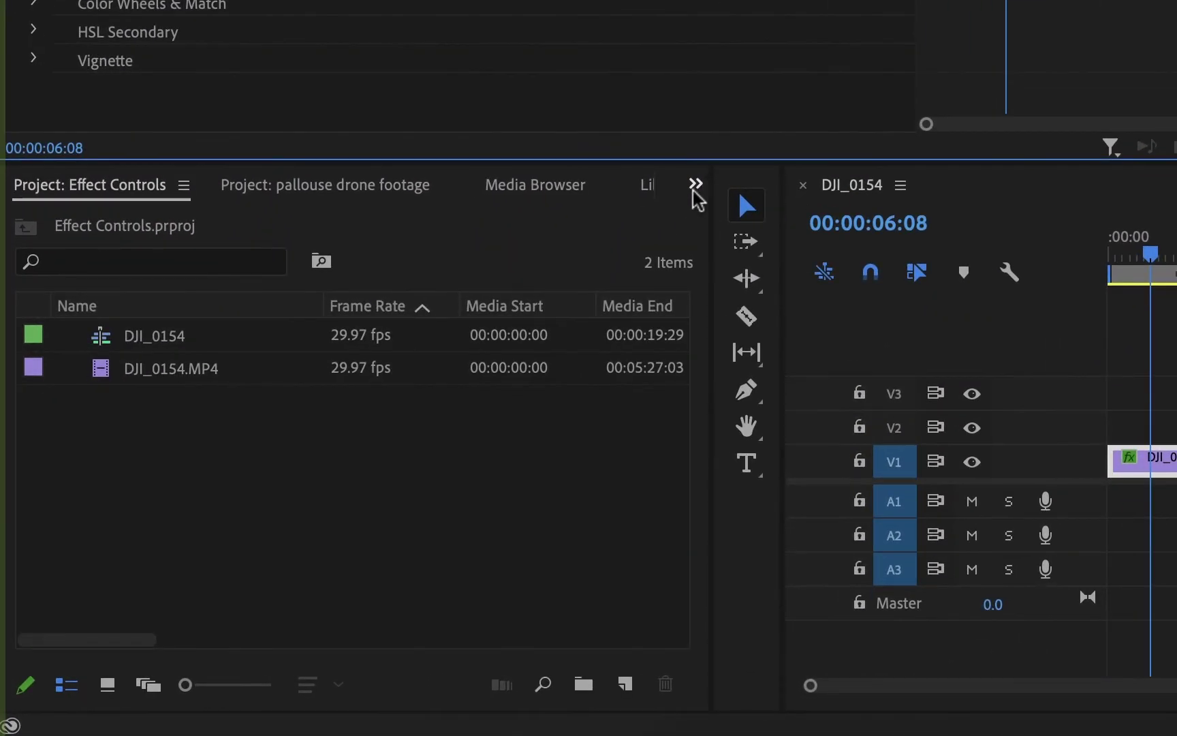
left_click(694, 185)
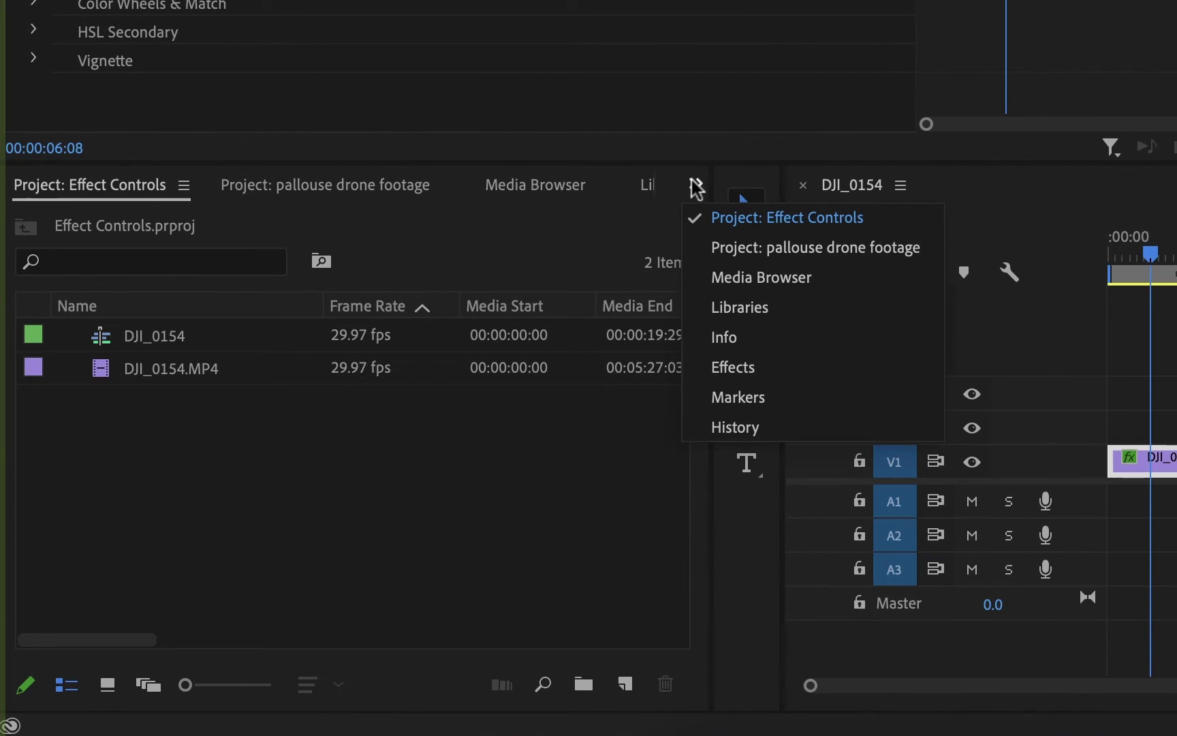
left_click(756, 367)
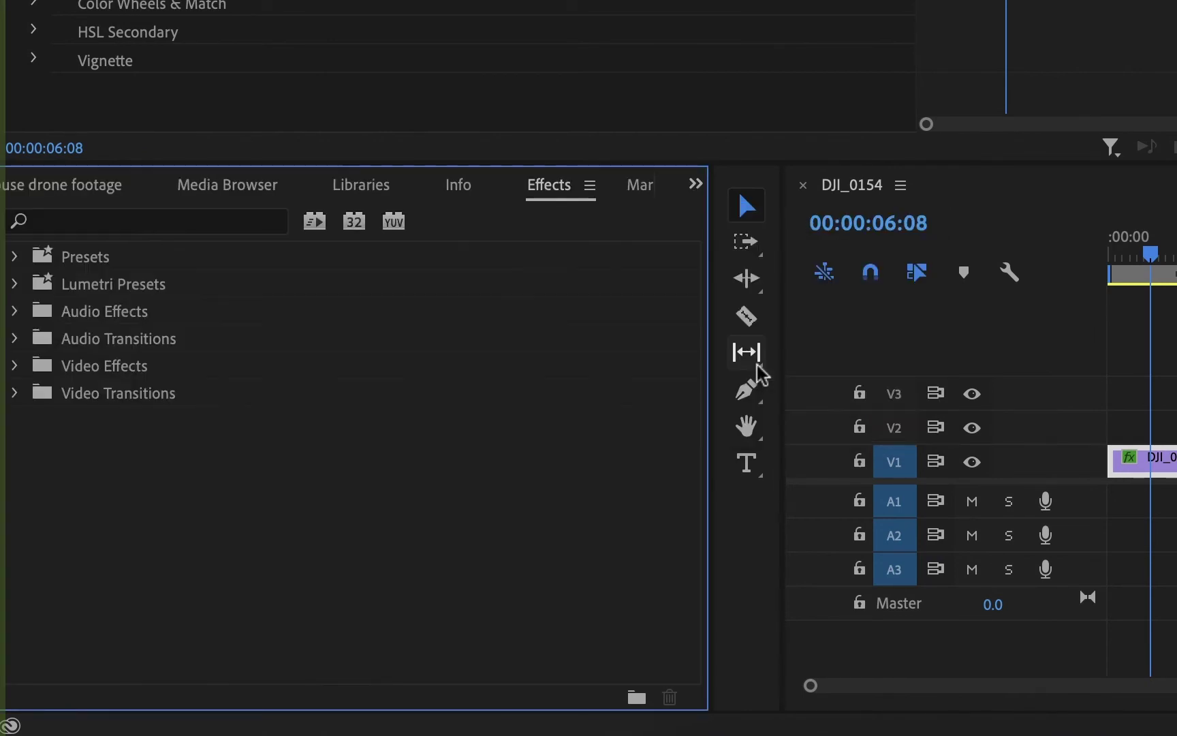
left_click(240, 223)
type("blur")
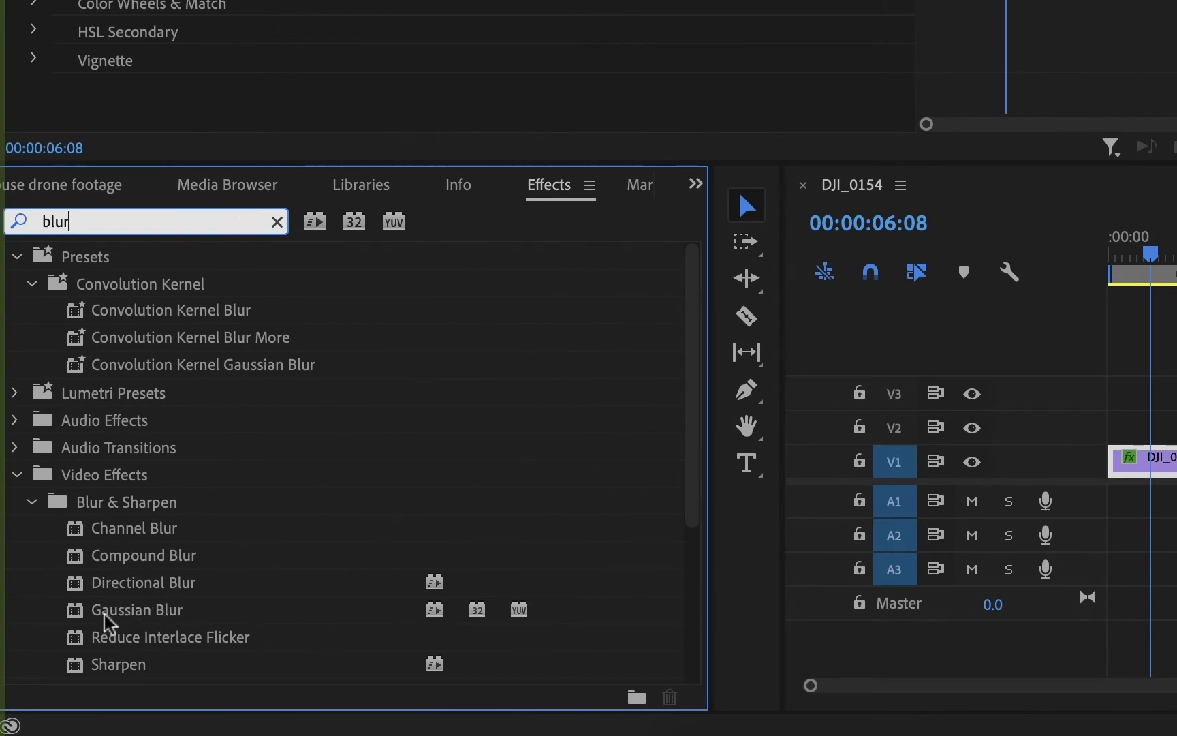
left_click_drag(77, 623, 1140, 469)
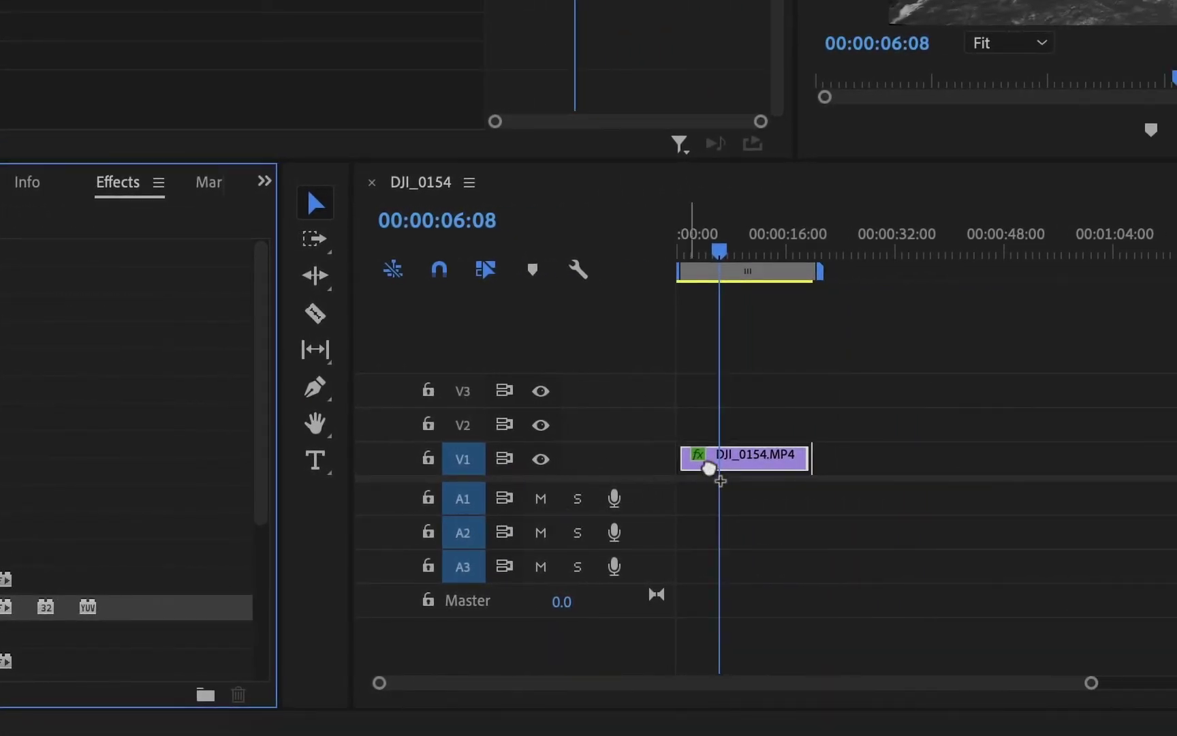
left_click_drag(710, 468, 743, 472)
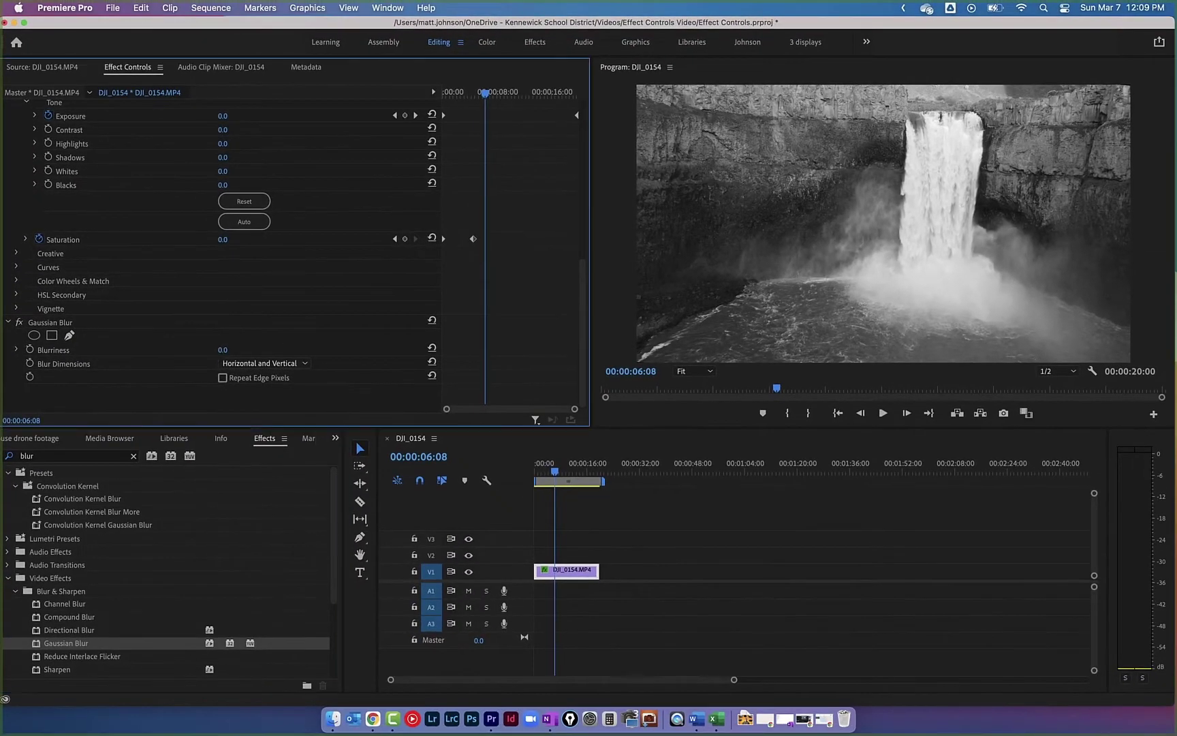
- Try a Gaussian Blur Blurriness of 85 on the clip and reset it to 0
left_click_drag(450, 562, 518, 562)
left_click_drag(224, 350, 242, 349)
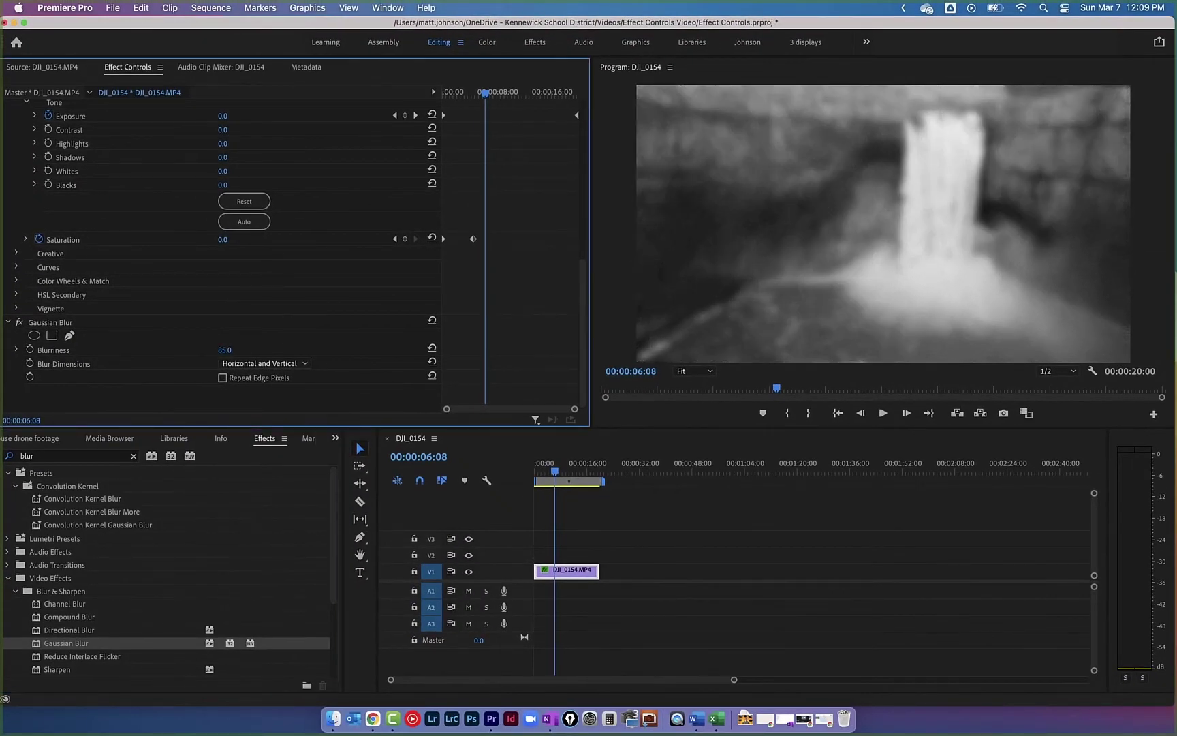
left_click(221, 350)
key("Return")
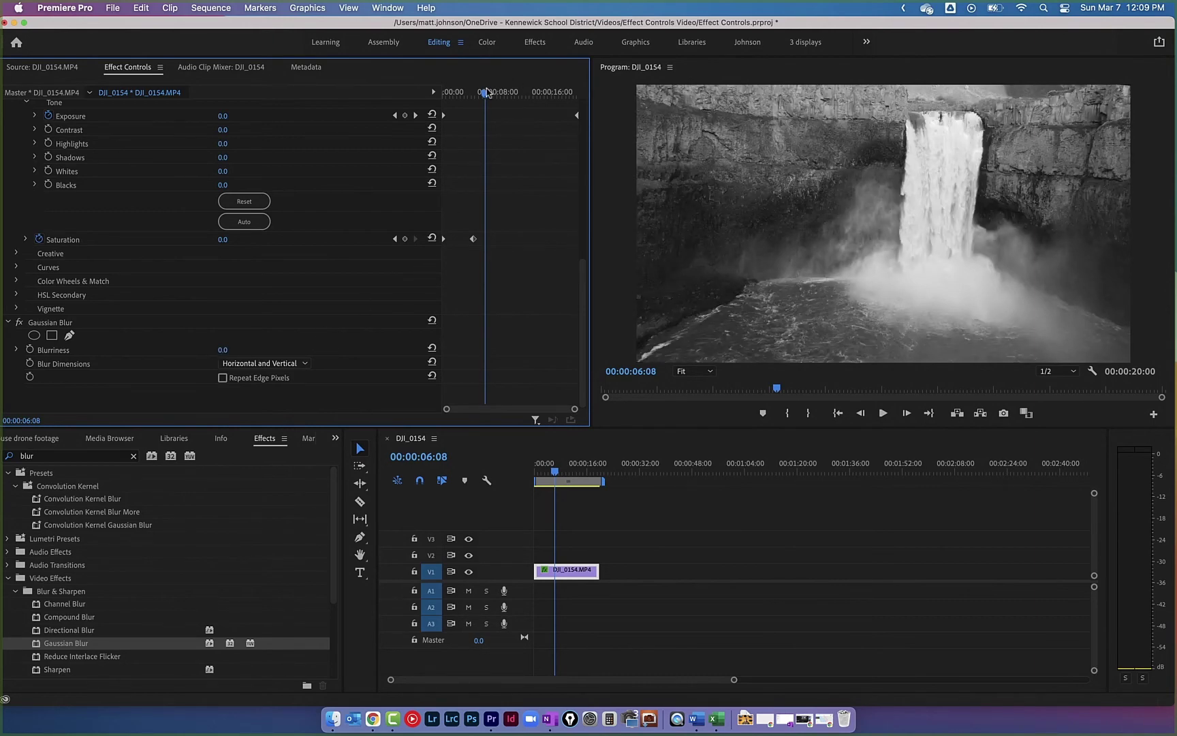
- Keyframe the Gaussian Blur's Blurriness from 0 at about 15 seconds to 78 at 00:00:20:00, and preview the blur
left_click_drag(486, 95, 546, 97)
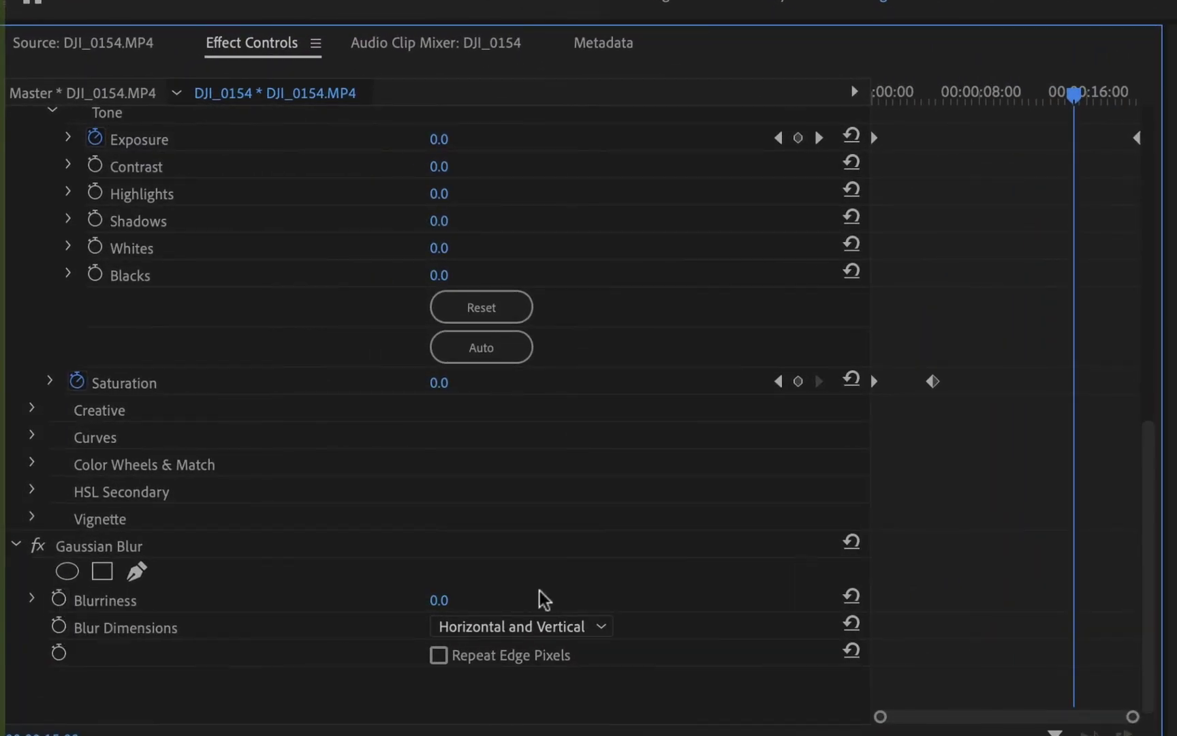
left_click(59, 598)
left_click_drag(1079, 99, 1146, 102)
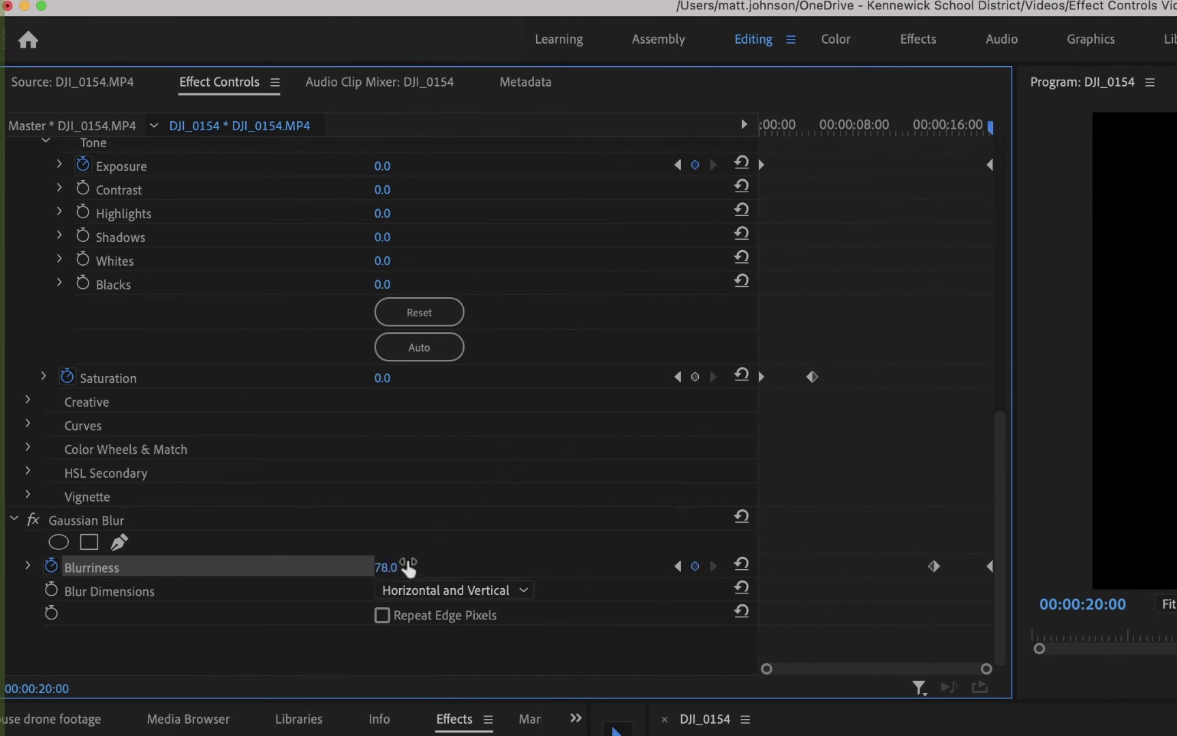
left_click_drag(994, 133, 949, 130)
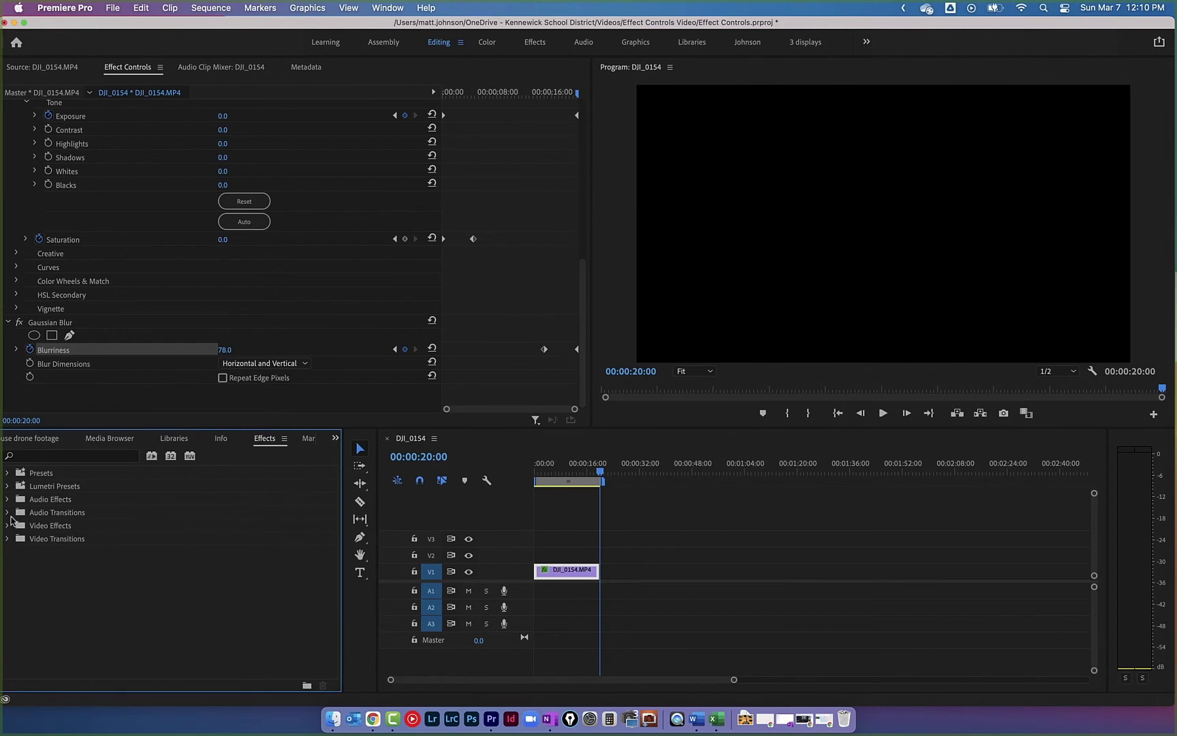
- Move the sequence playhead to about 7 seconds and view the original DJI_0154.MP4 clip in the Source monitor
left_click(559, 468)
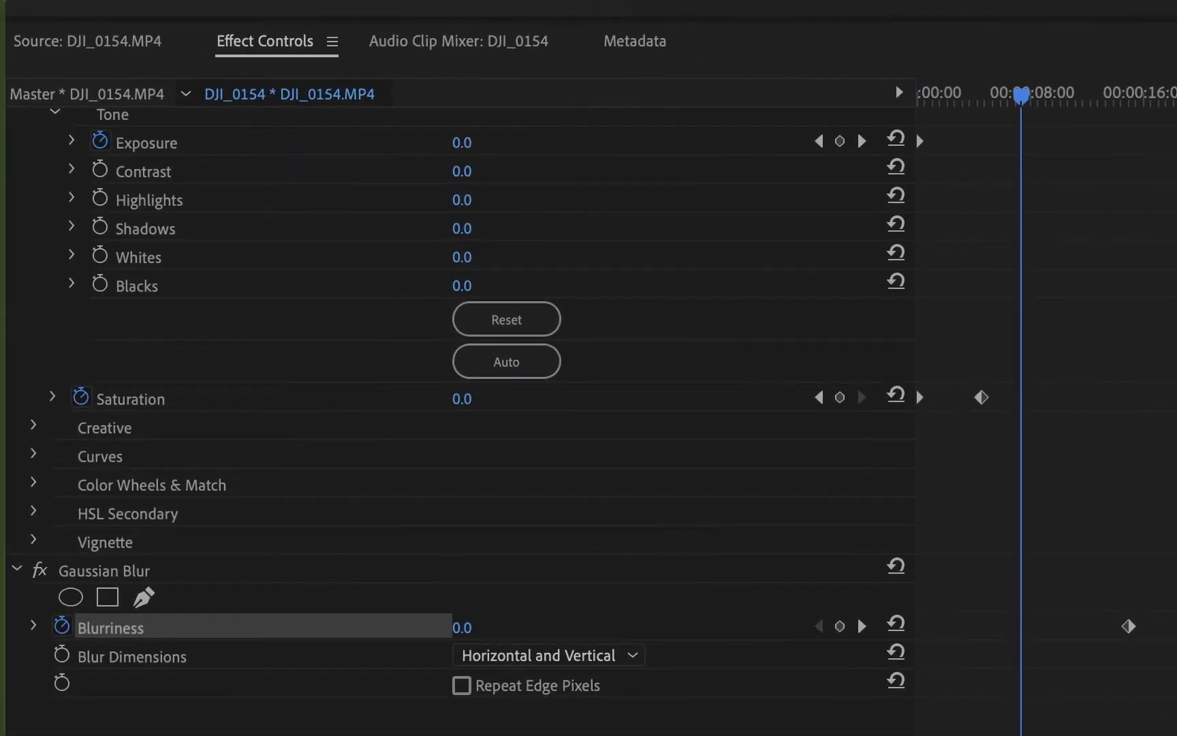
left_click(95, 43)
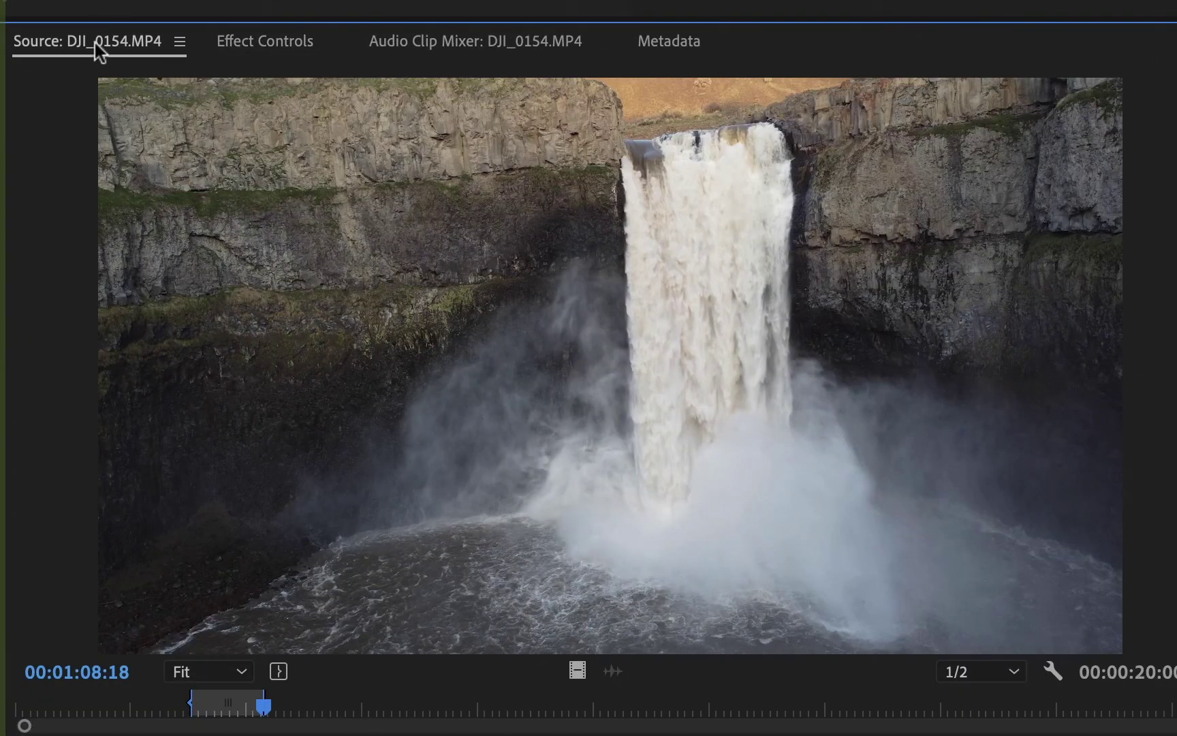
- Mark the DJI_0154.MP4 source from 00:02:00:18 to 00:02:19:13 and place that section on V2 at the sequence start
left_click(451, 708)
key("i")
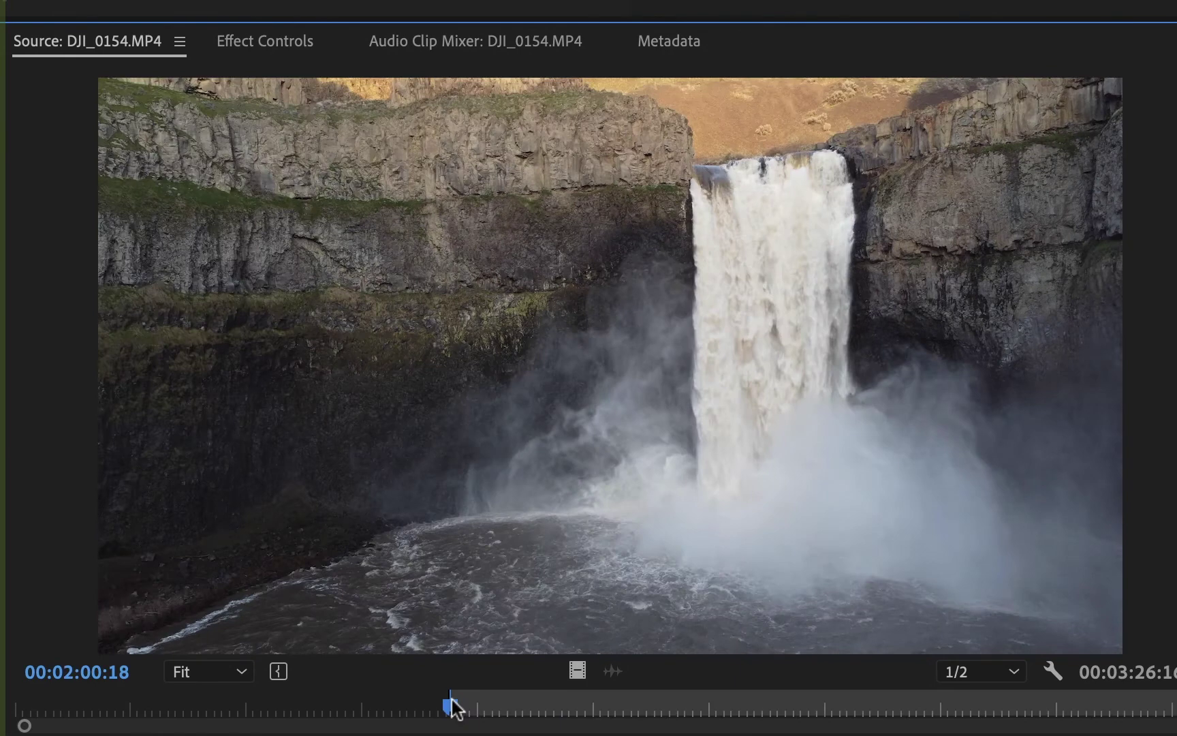
left_click_drag(451, 709, 521, 709)
key("o")
left_click_drag(537, 453, 391, 471)
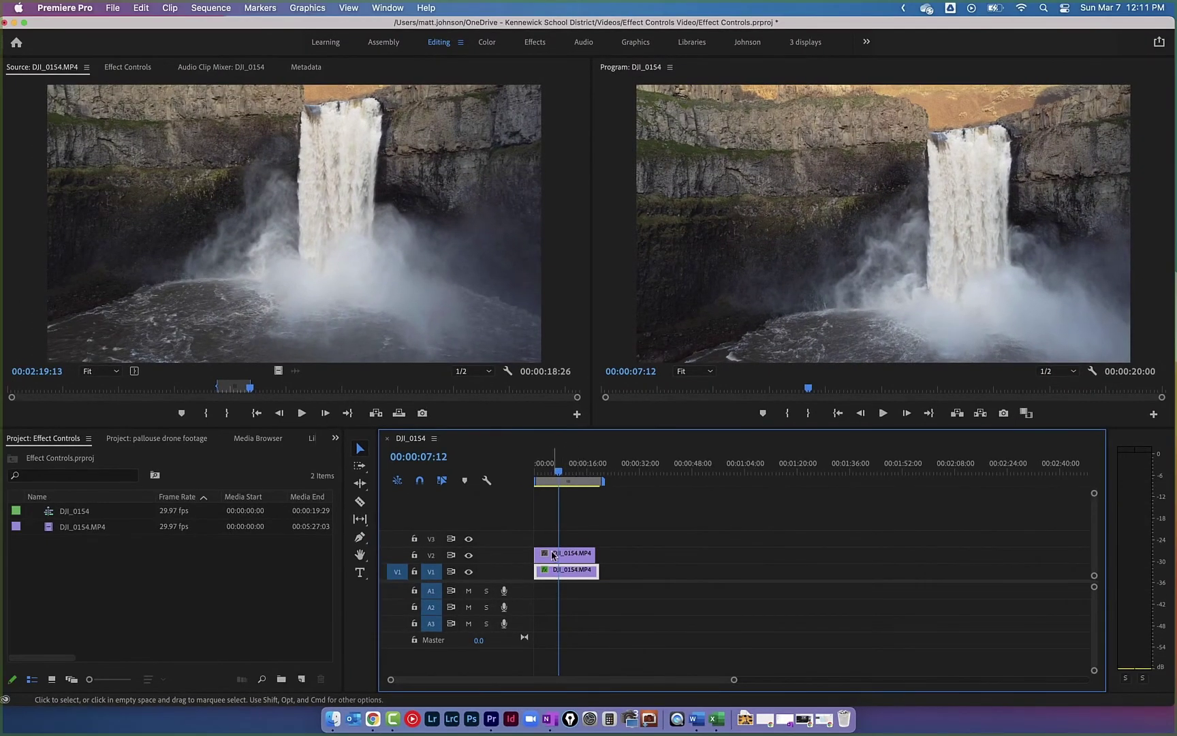
- Compare the effect settings of the new V2 clip with those of the V1 clip
left_click(572, 559)
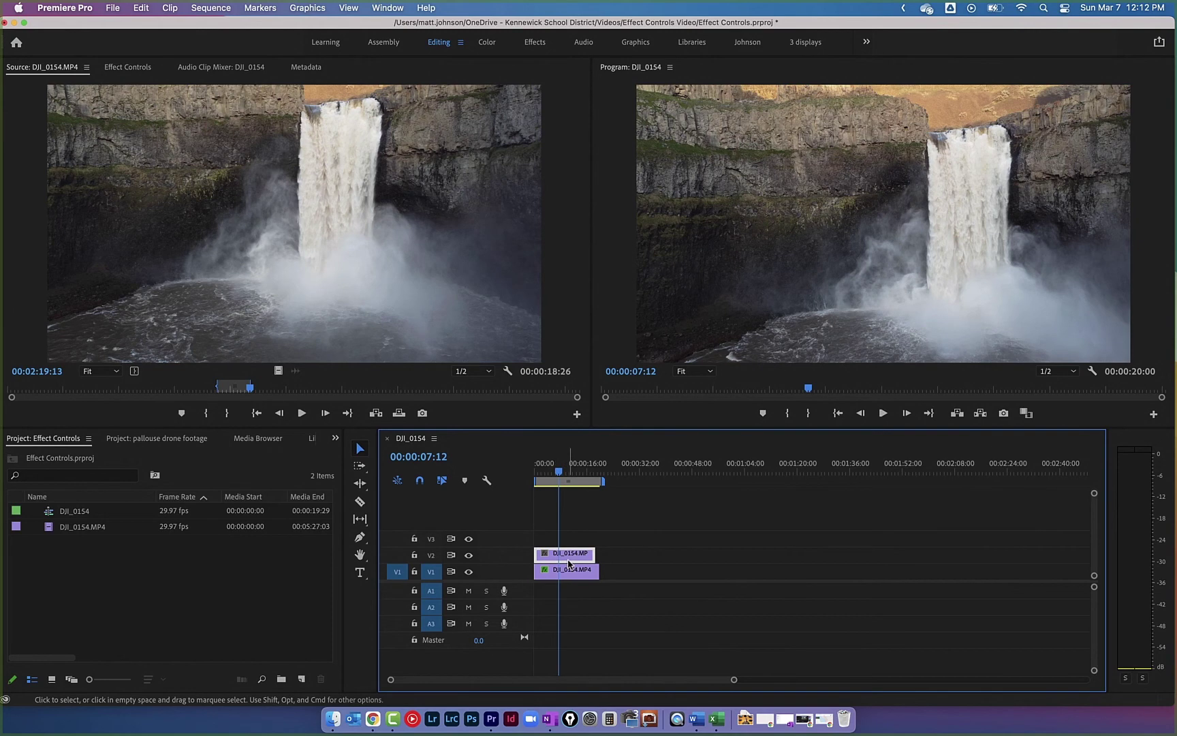
left_click(128, 67)
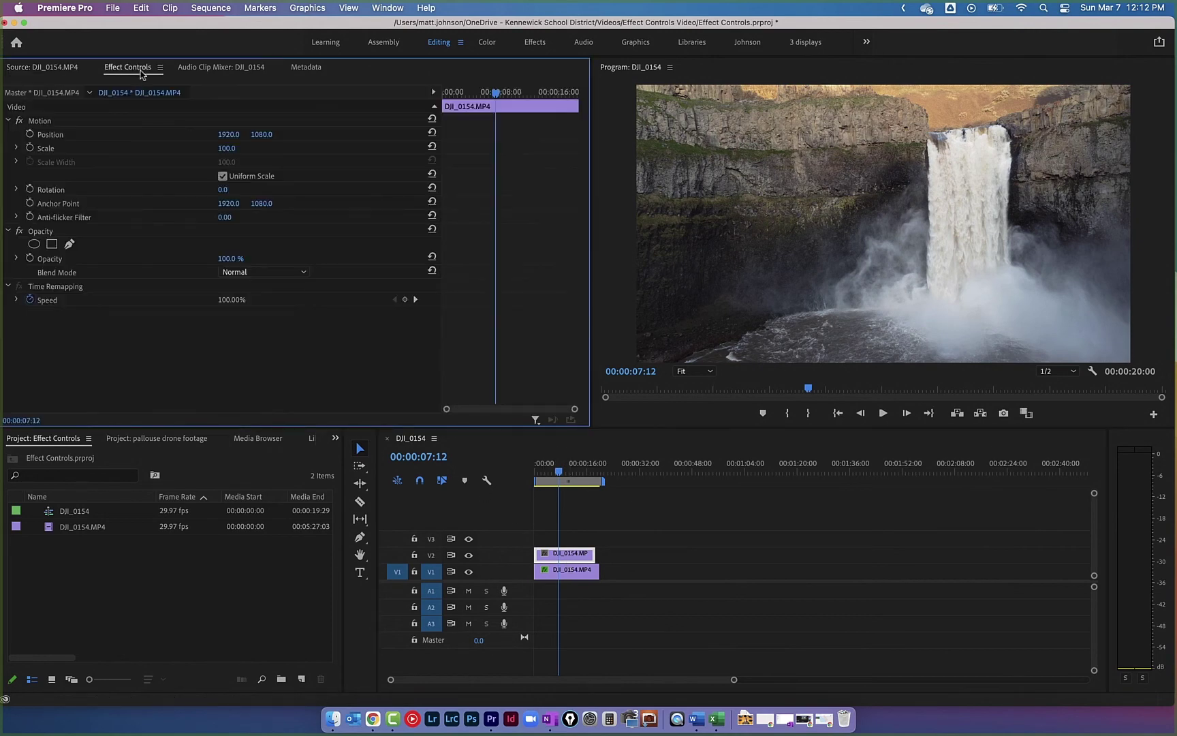
left_click(570, 579)
scroll(187, 271, "down", 10)
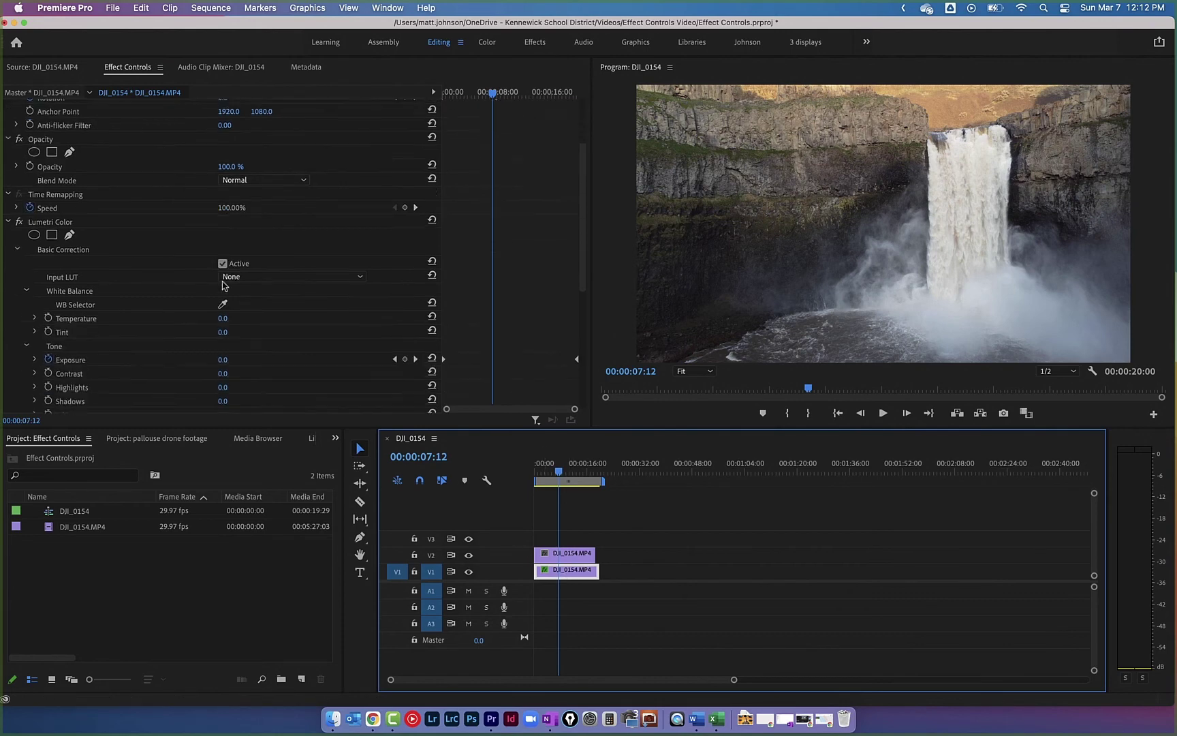
scroll(133, 265, "up", 10)
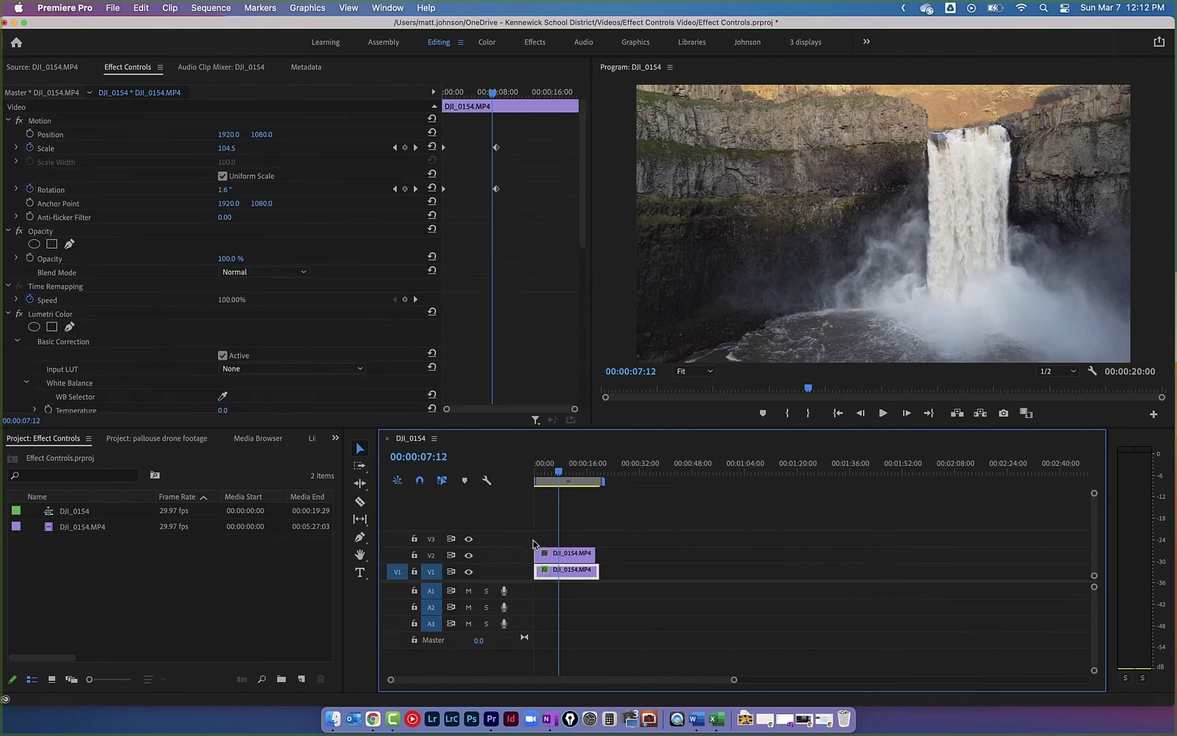
- With the playhead at the sequence start, scale the V2 clip to 39 and position it at 975, 1522
left_click(577, 554)
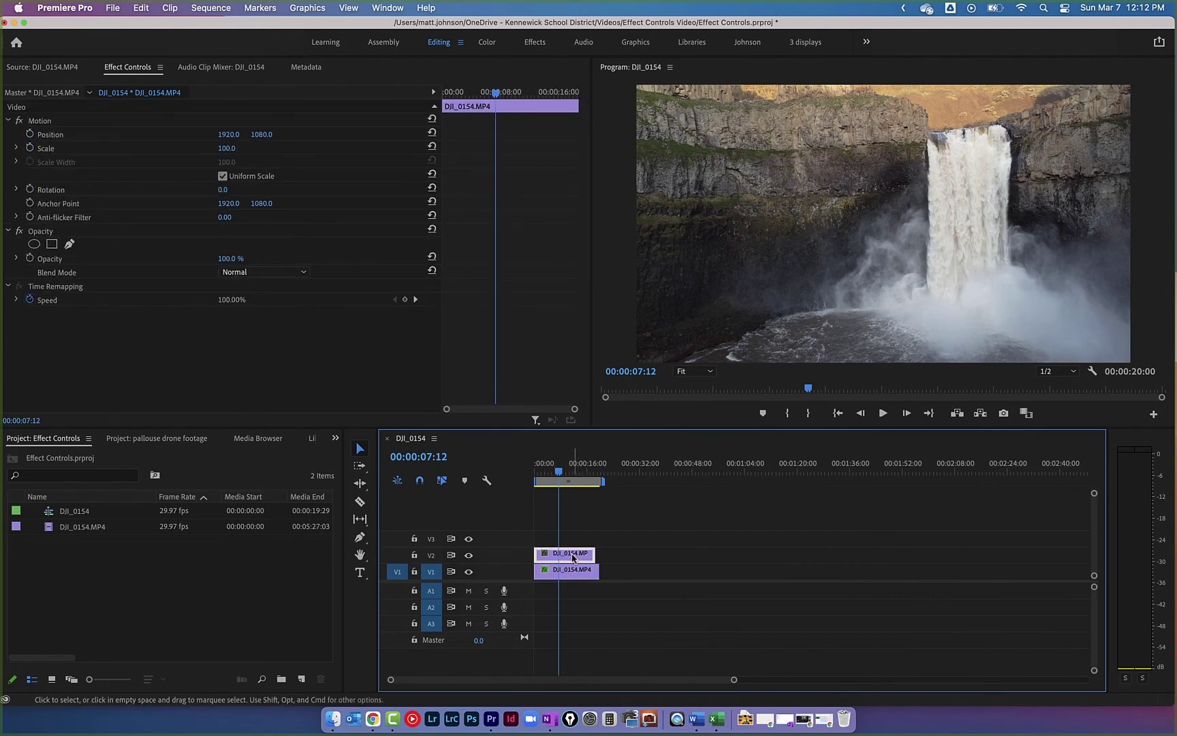
left_click_drag(559, 473, 530, 474)
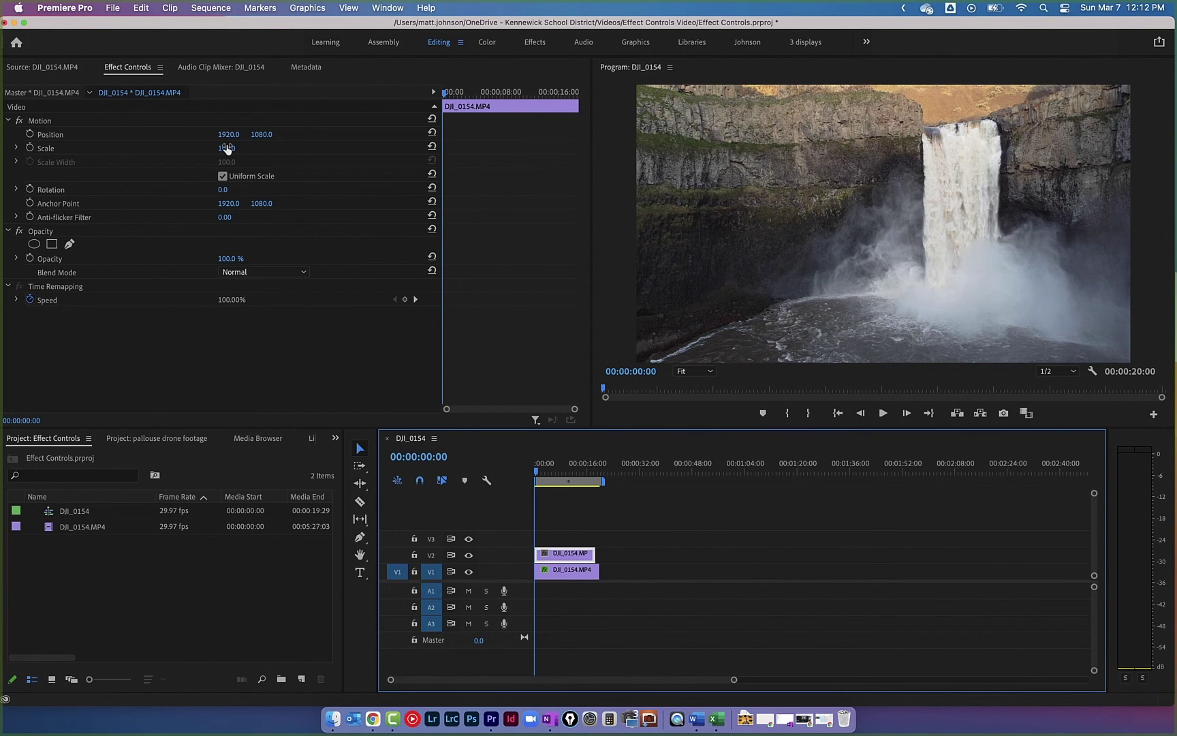
left_click_drag(226, 148, 184, 147)
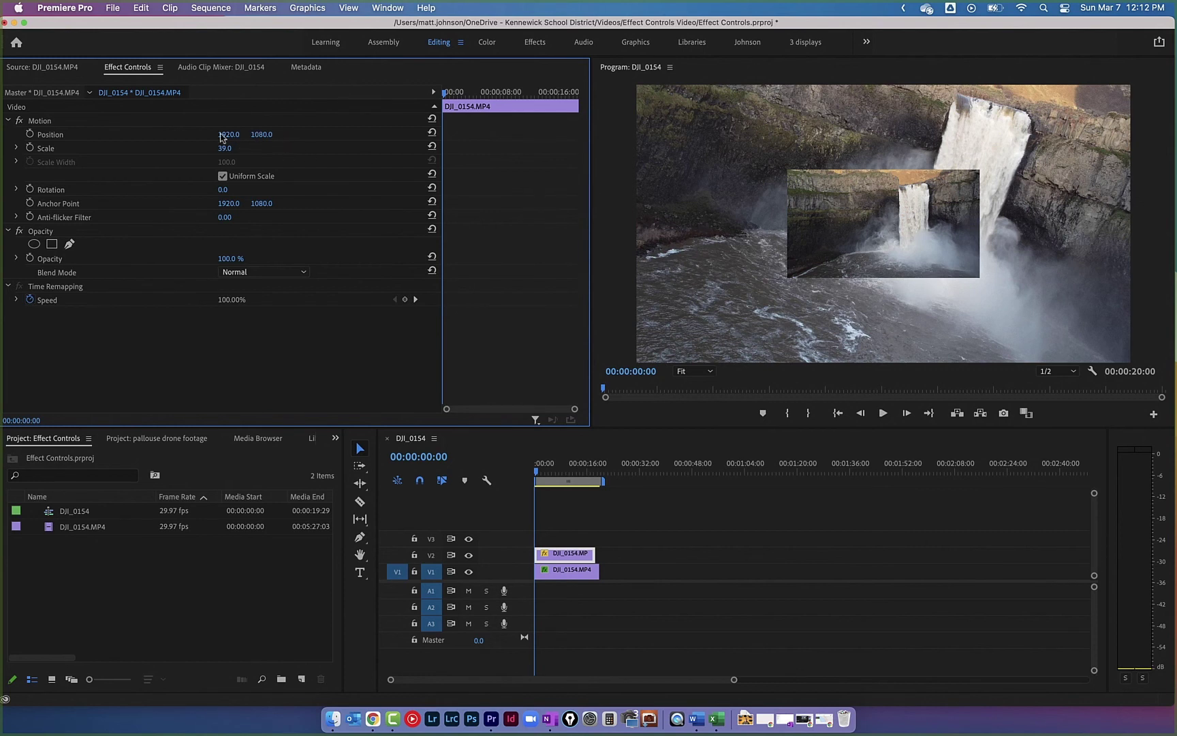
left_click_drag(259, 139, 559, 138)
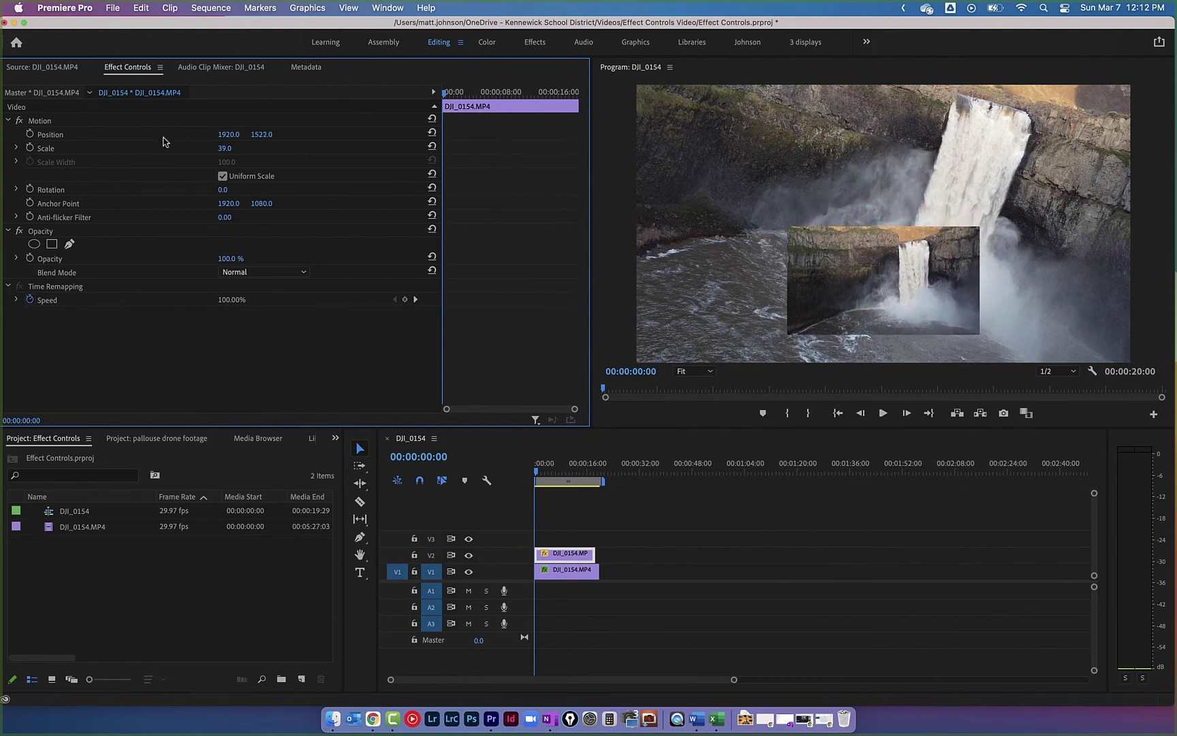
left_click_drag(230, 135, 7, 136)
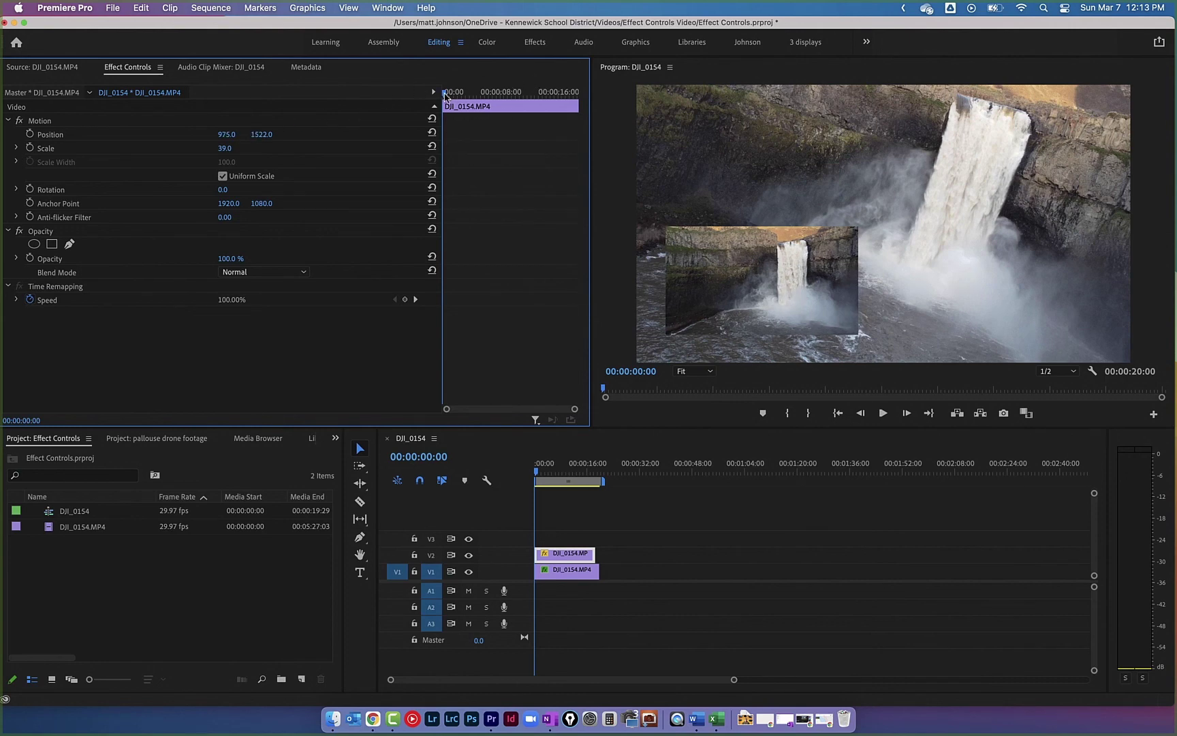
- Keyframe the V2 clip's Position at 00:00:12:05 and at 975, 2606 at the sequence start, and preview the motion
left_click_drag(445, 96, 530, 101)
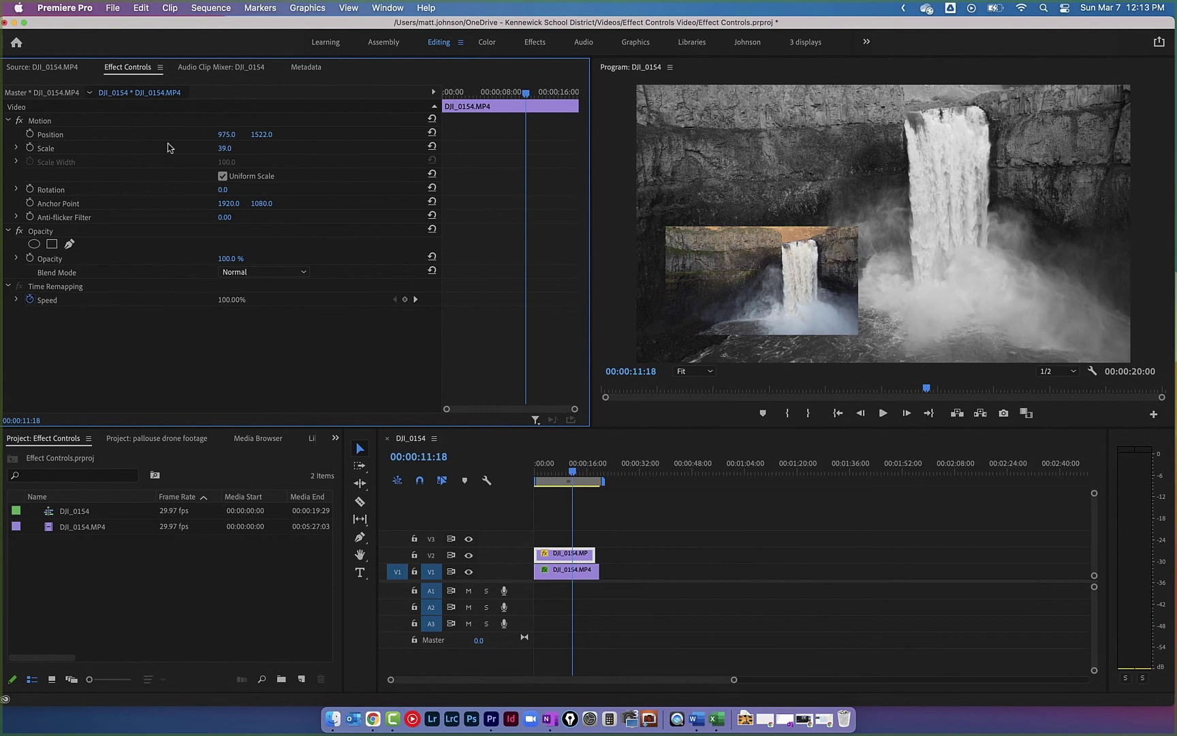
left_click(52, 133)
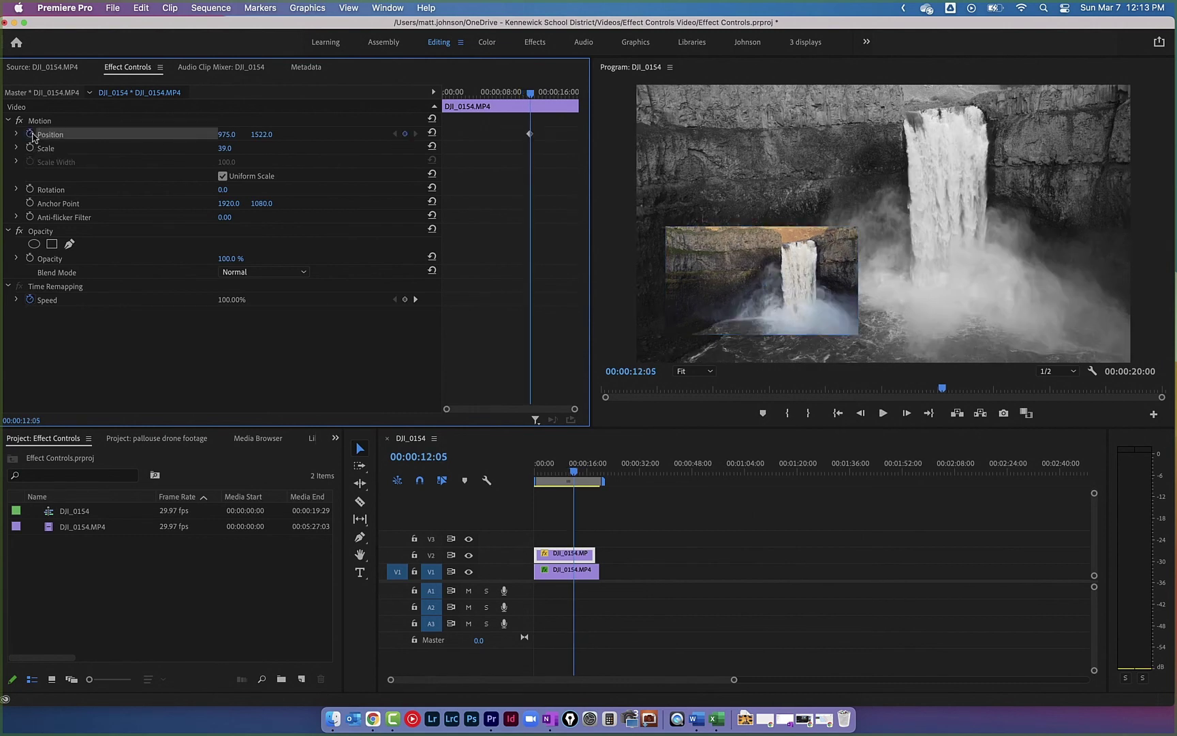
left_click_drag(531, 97, 435, 98)
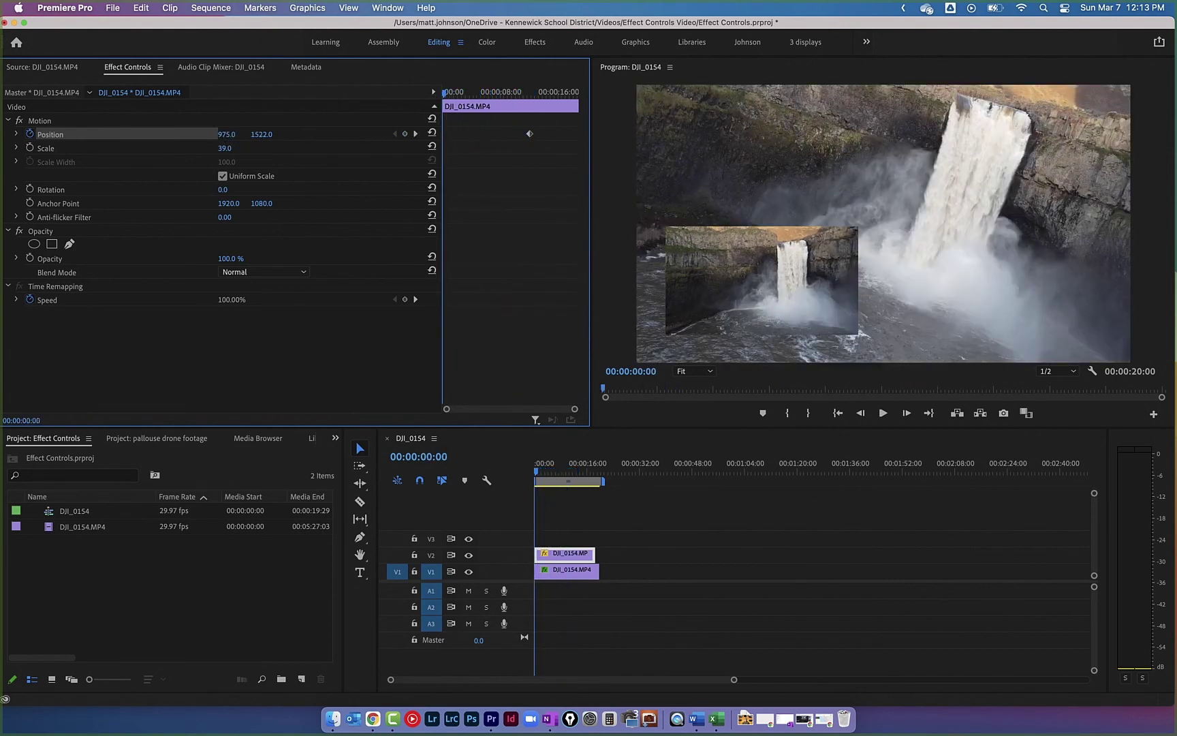
left_click_drag(261, 134, 406, 134)
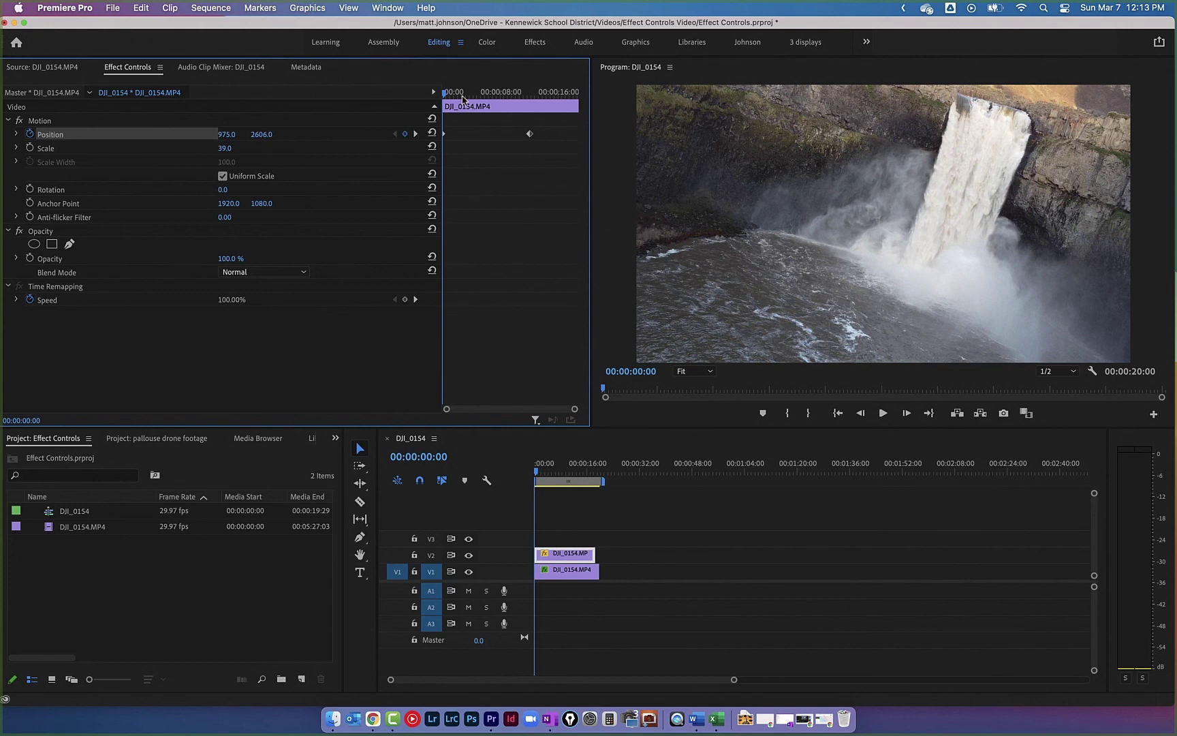
key("space")
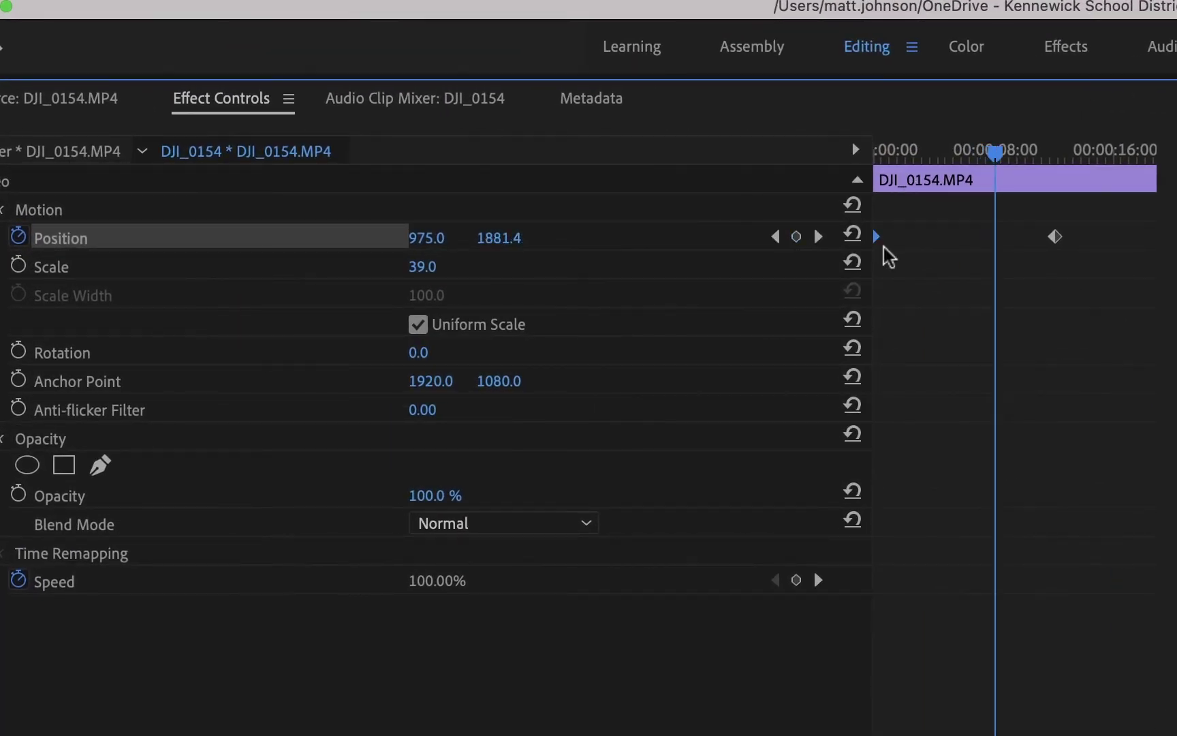
- Move the first Position keyframe to about 9 seconds and preview the faster entrance
left_click_drag(882, 238, 1012, 245)
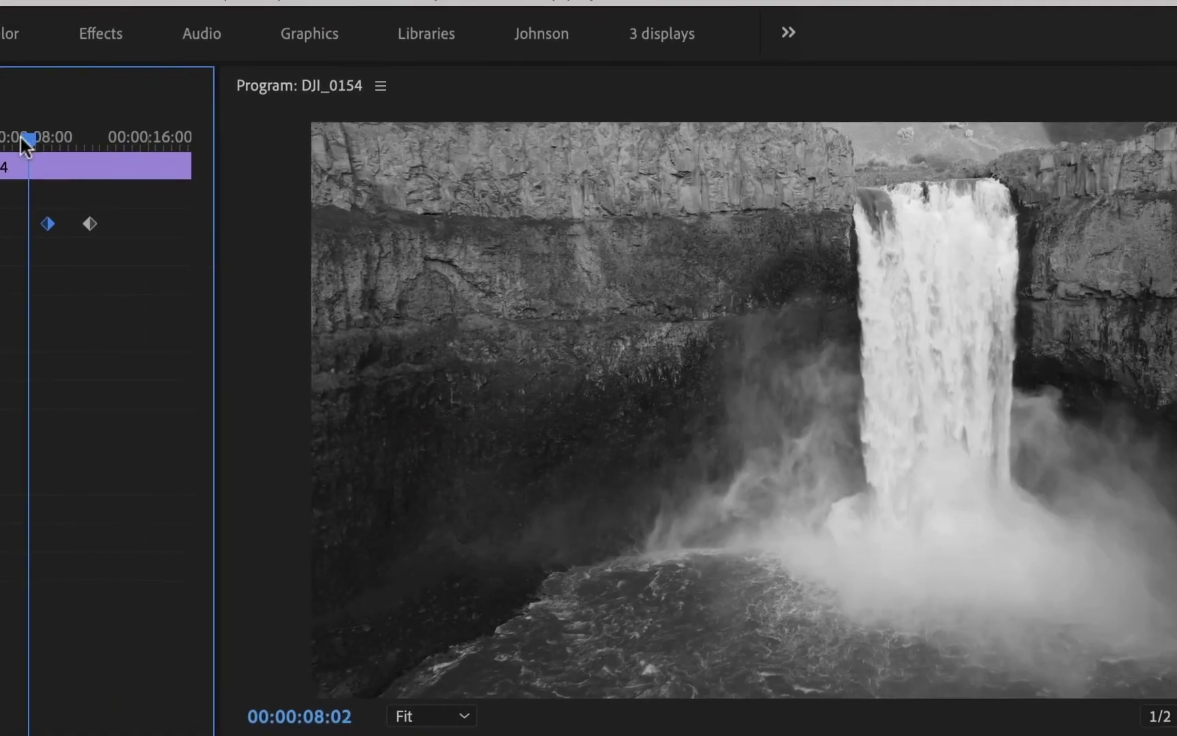
key("space")
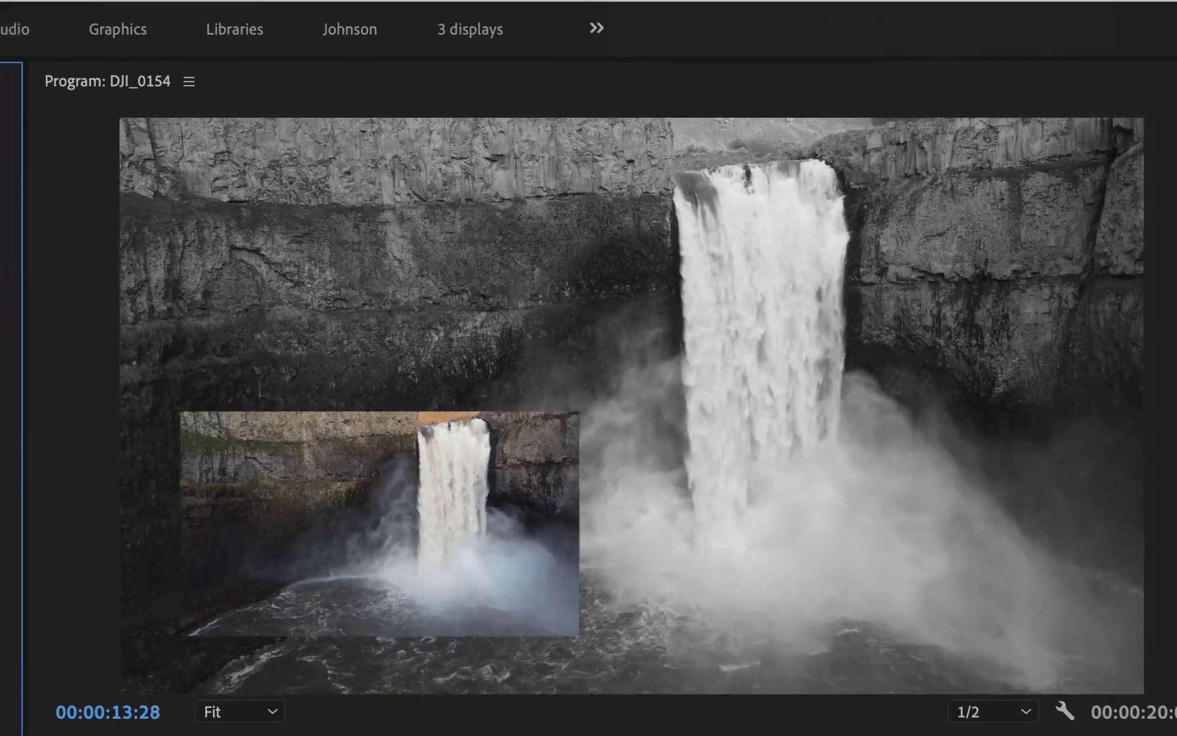
key("space")
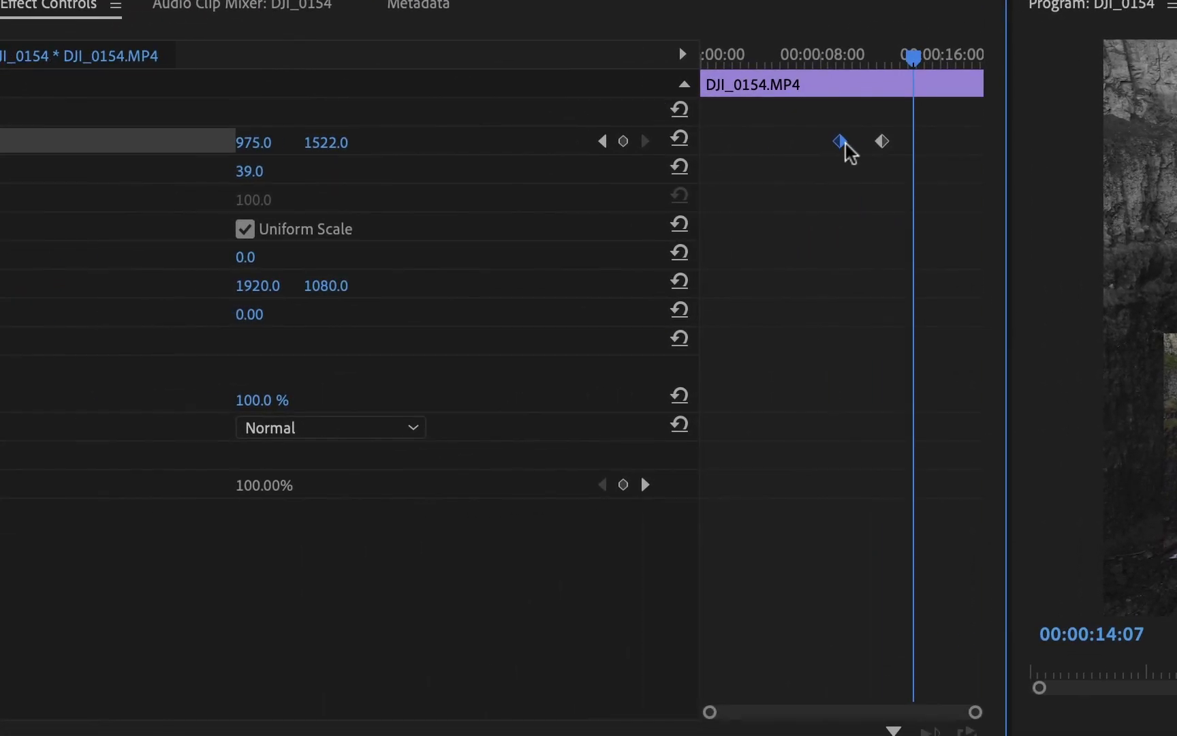
- Move the first Position keyframe to about 11 seconds and preview the motion
left_click(846, 141)
left_click_drag(846, 143, 862, 144)
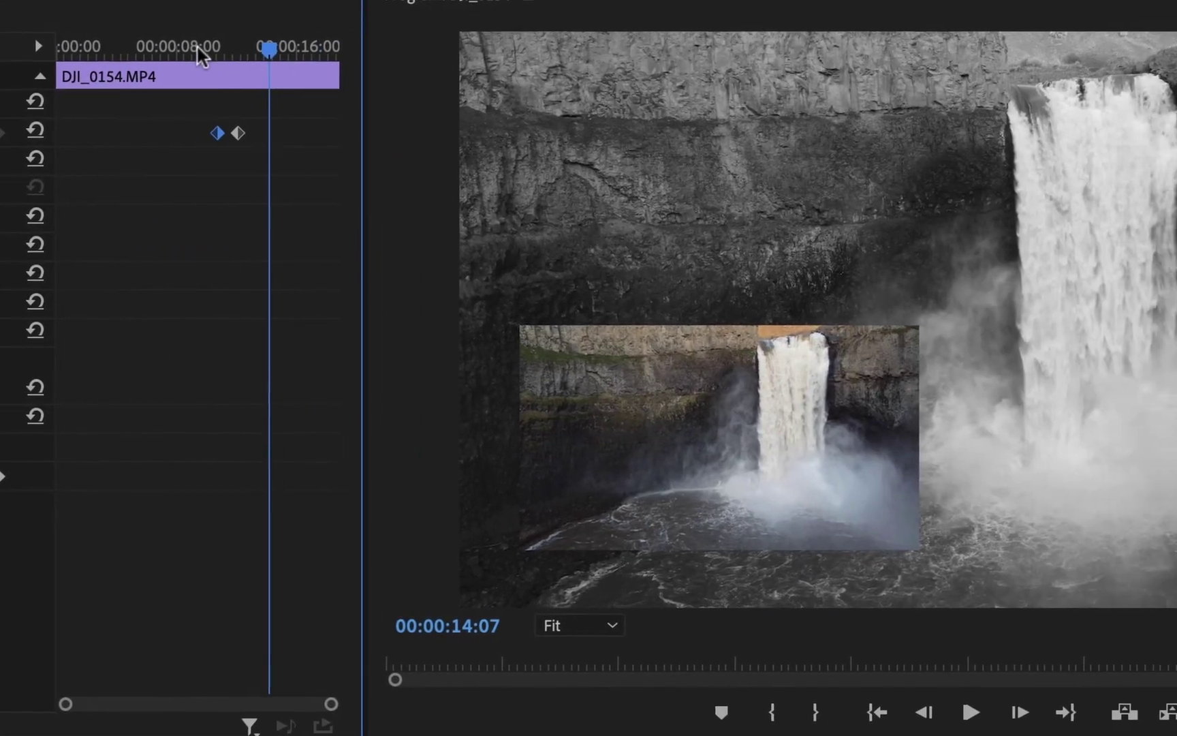
left_click(635, 49)
key("space")
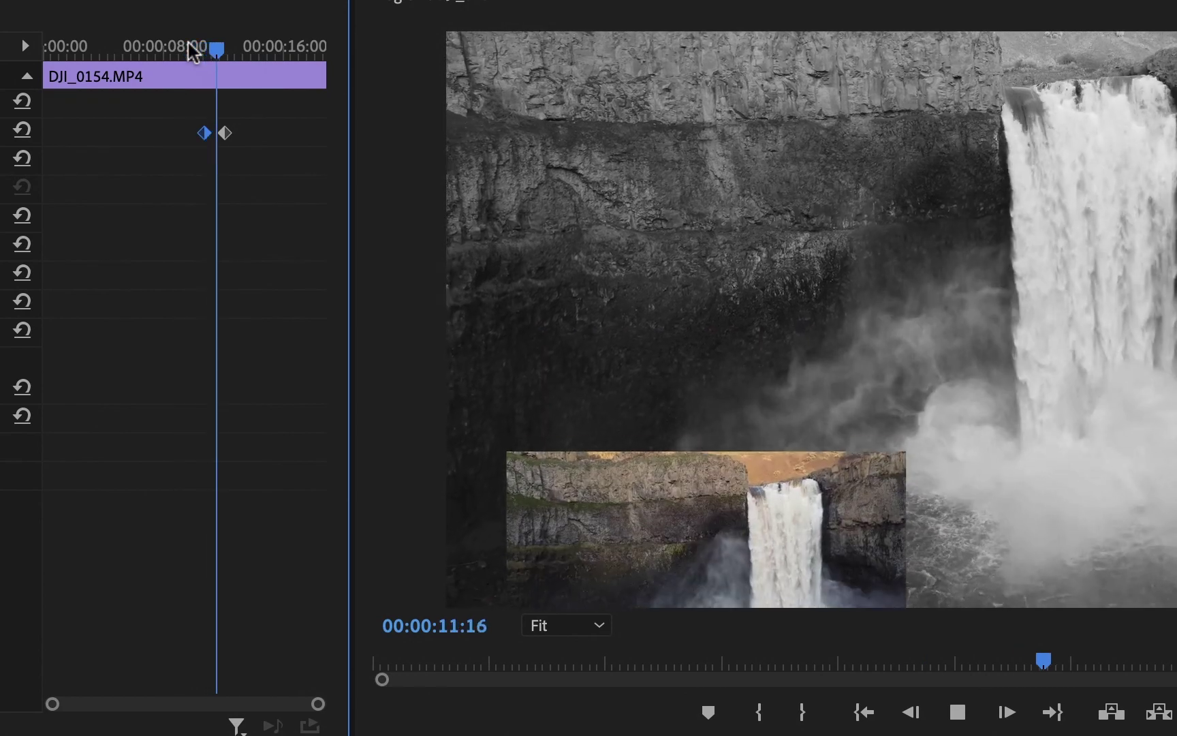
key("space")
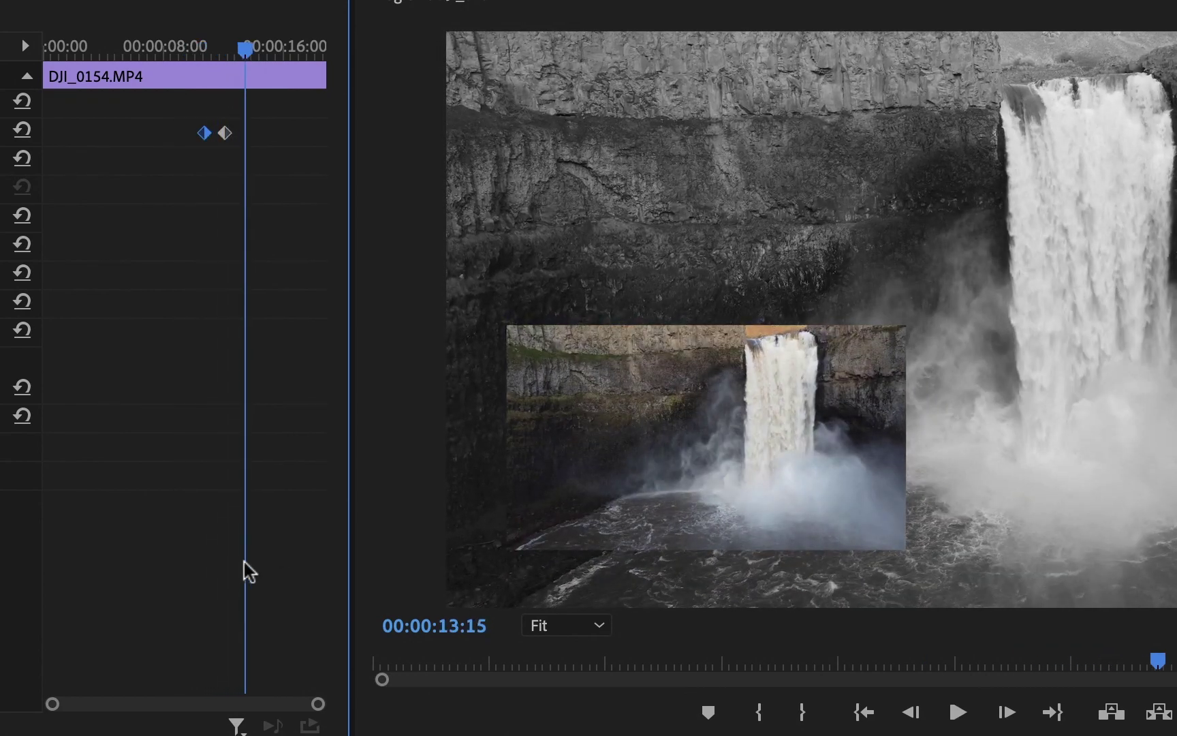
- Move the first Position keyframe to about half a second before the 00:00:12:05 keyframe and preview the entrance
left_click_drag(242, 47, 216, 46)
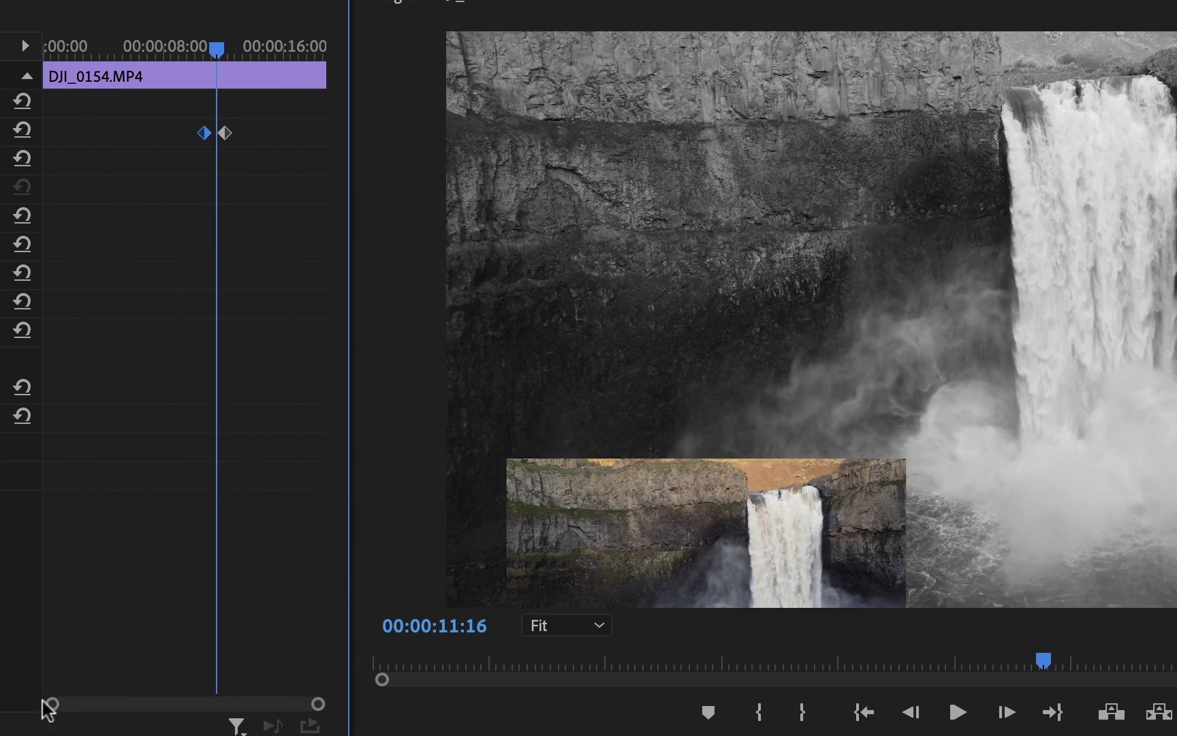
left_click_drag(52, 708, 128, 710)
left_click_drag(113, 134, 198, 134)
left_click_drag(186, 49, 141, 49)
key("space")
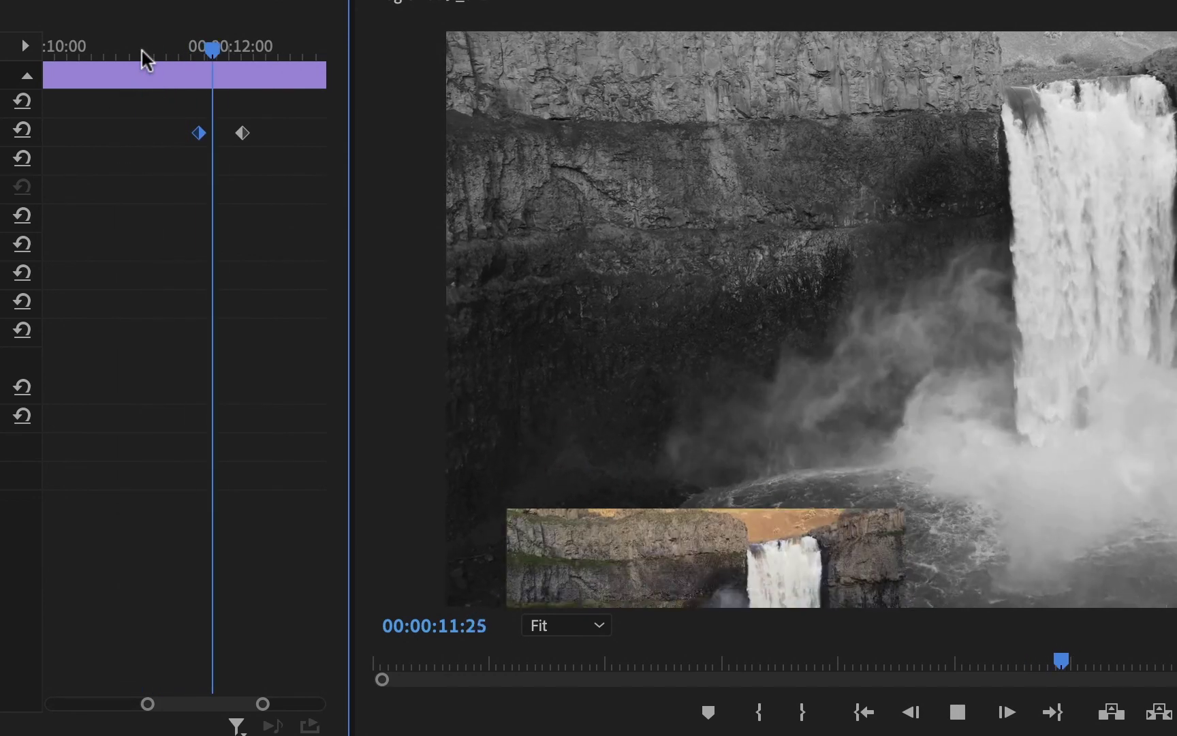